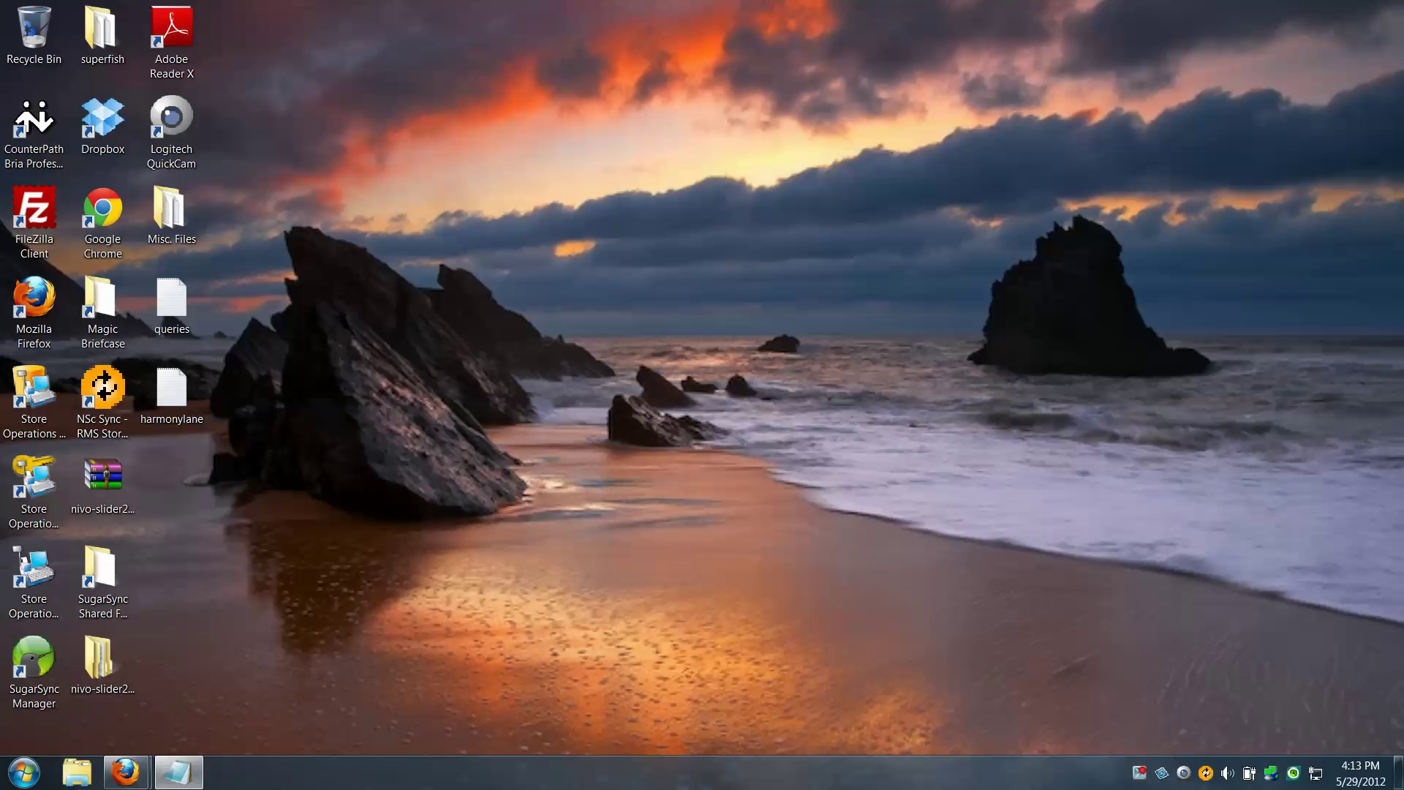
Bring Firefox back and load the Walking Shoes category address in the web store
{"action": "mouse_move", "coordinate": [126, 772]}
{"action": "left_click", "coordinate": [271, 705]}
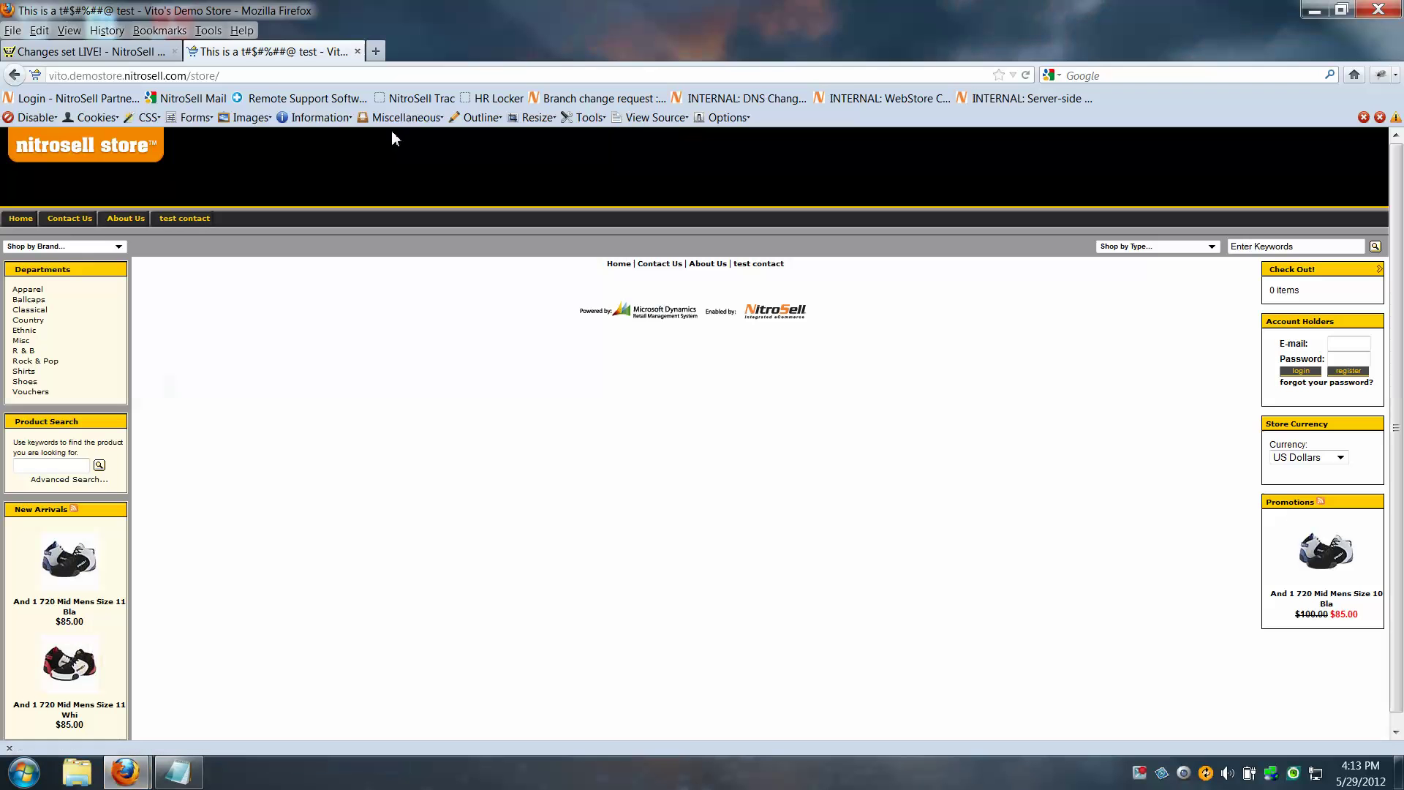
{"action": "left_click", "coordinate": [266, 82]}
{"action": "right_click", "coordinate": [266, 82]}
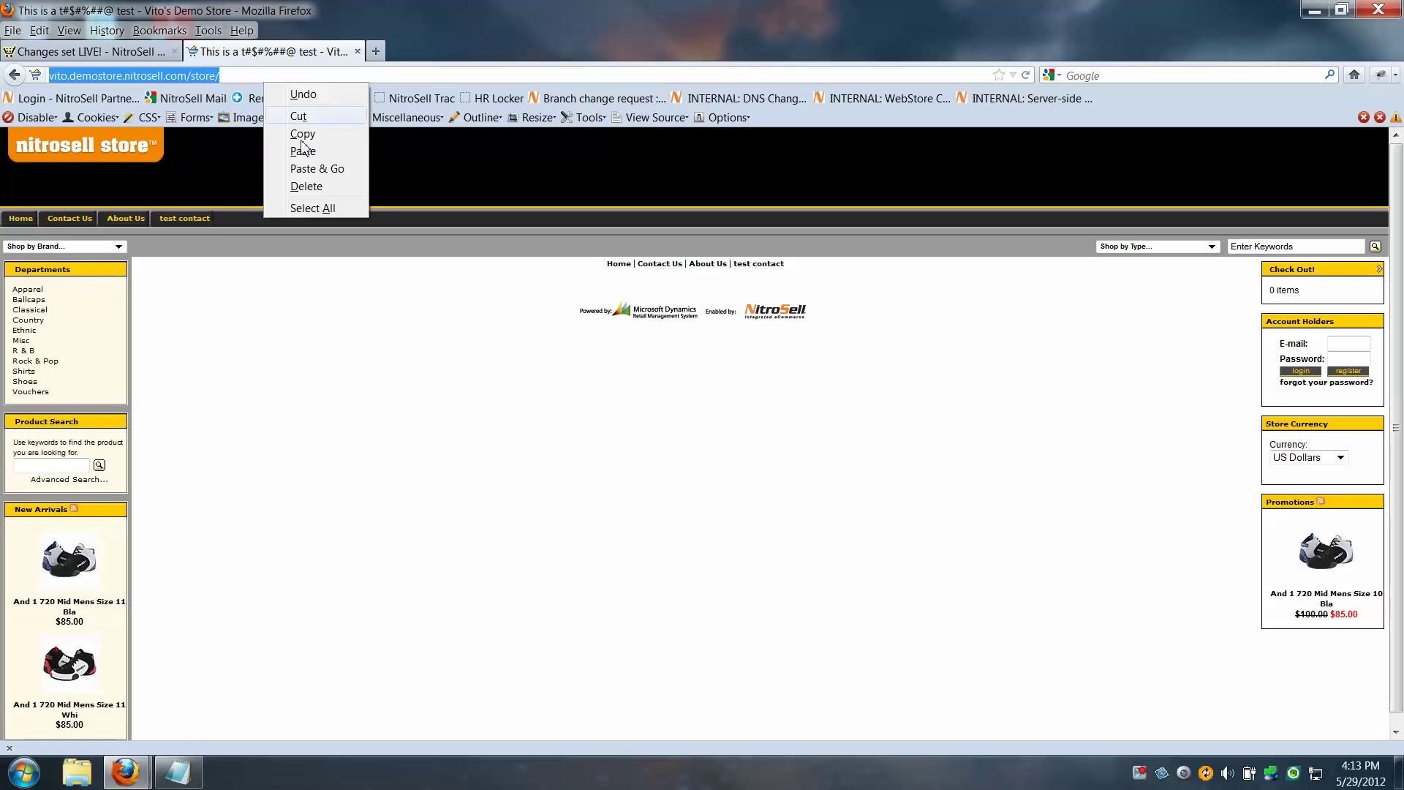
{"action": "left_click", "coordinate": [314, 163]}
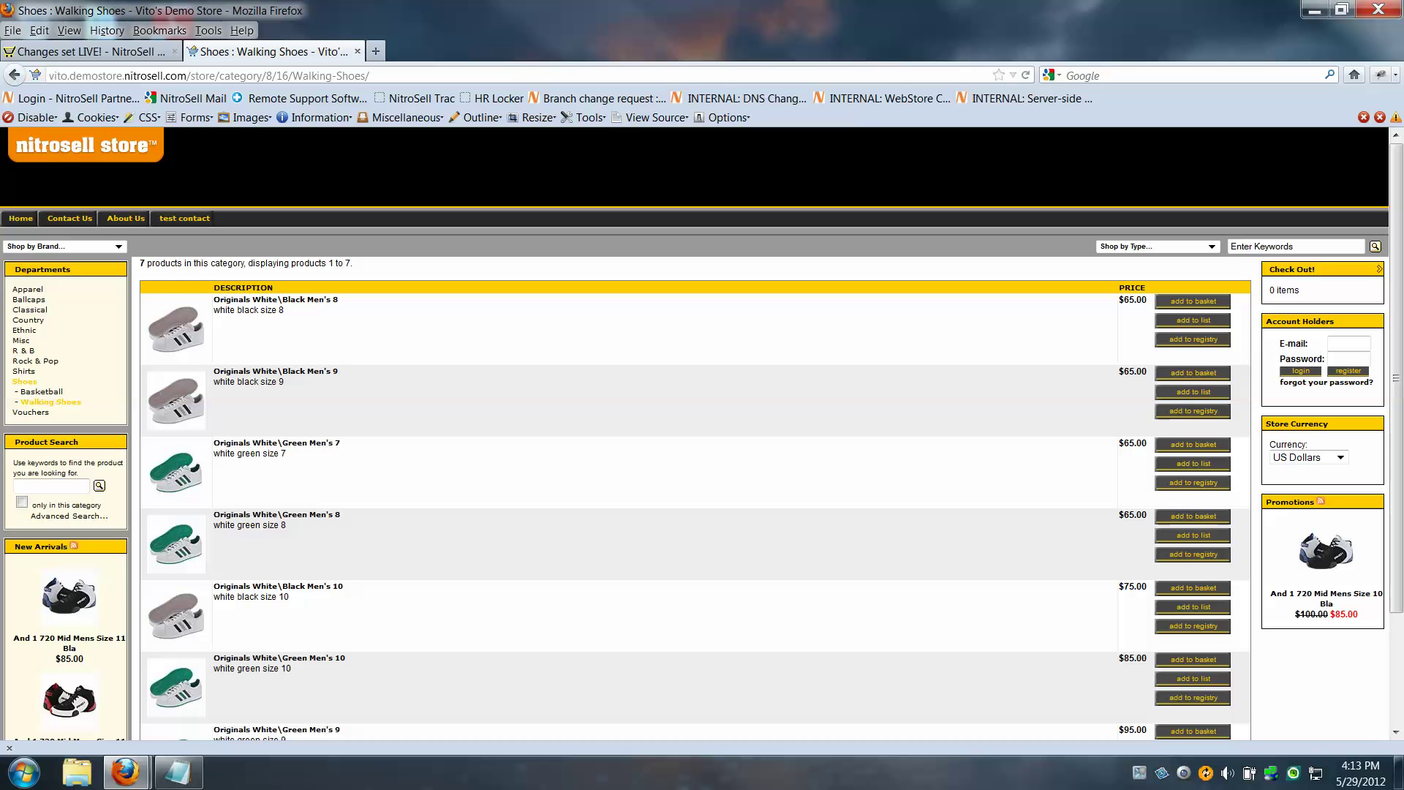
Open the And 1 720 Basketball page and try Mens Size 11 and 10, ending on 11
{"action": "left_click", "coordinate": [46, 393]}
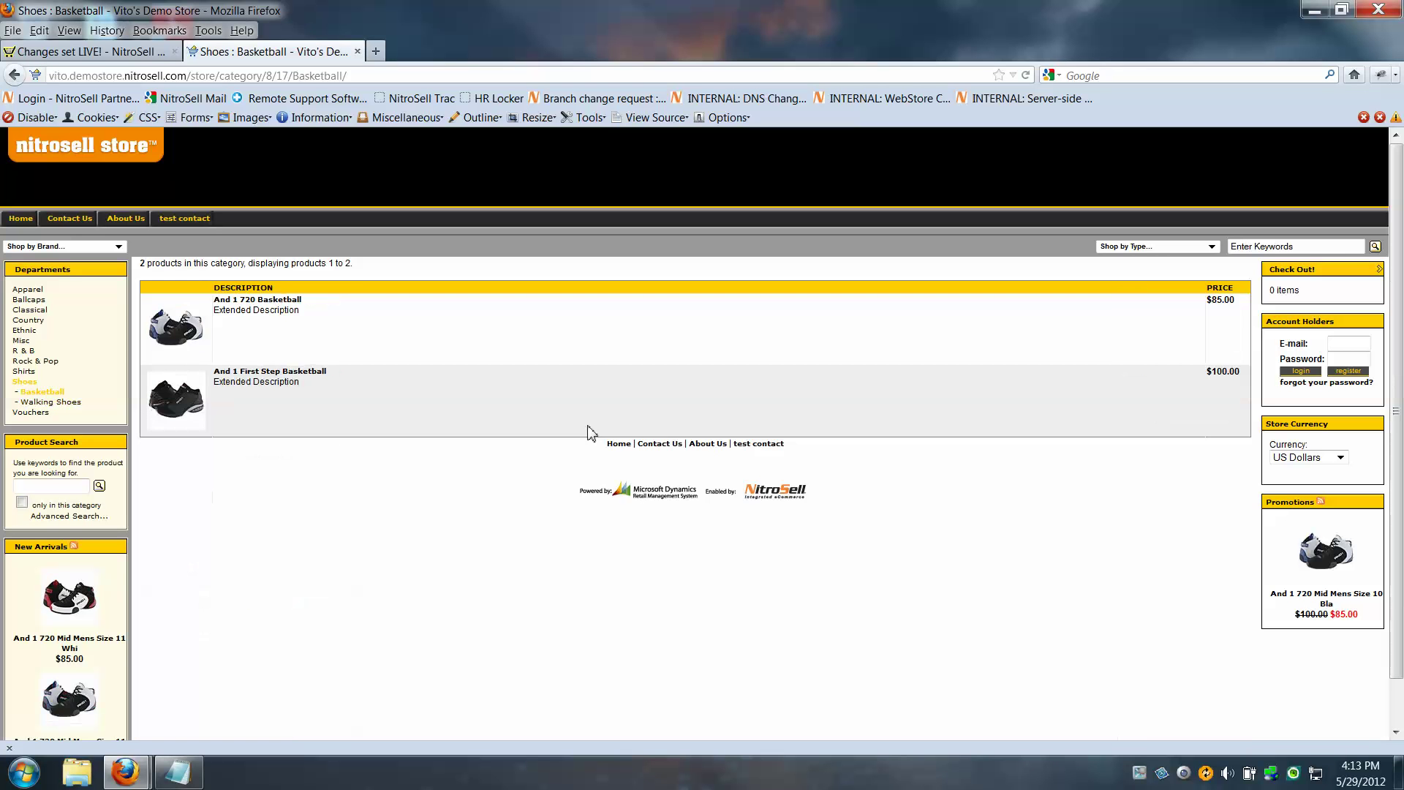
{"action": "left_click", "coordinate": [274, 305]}
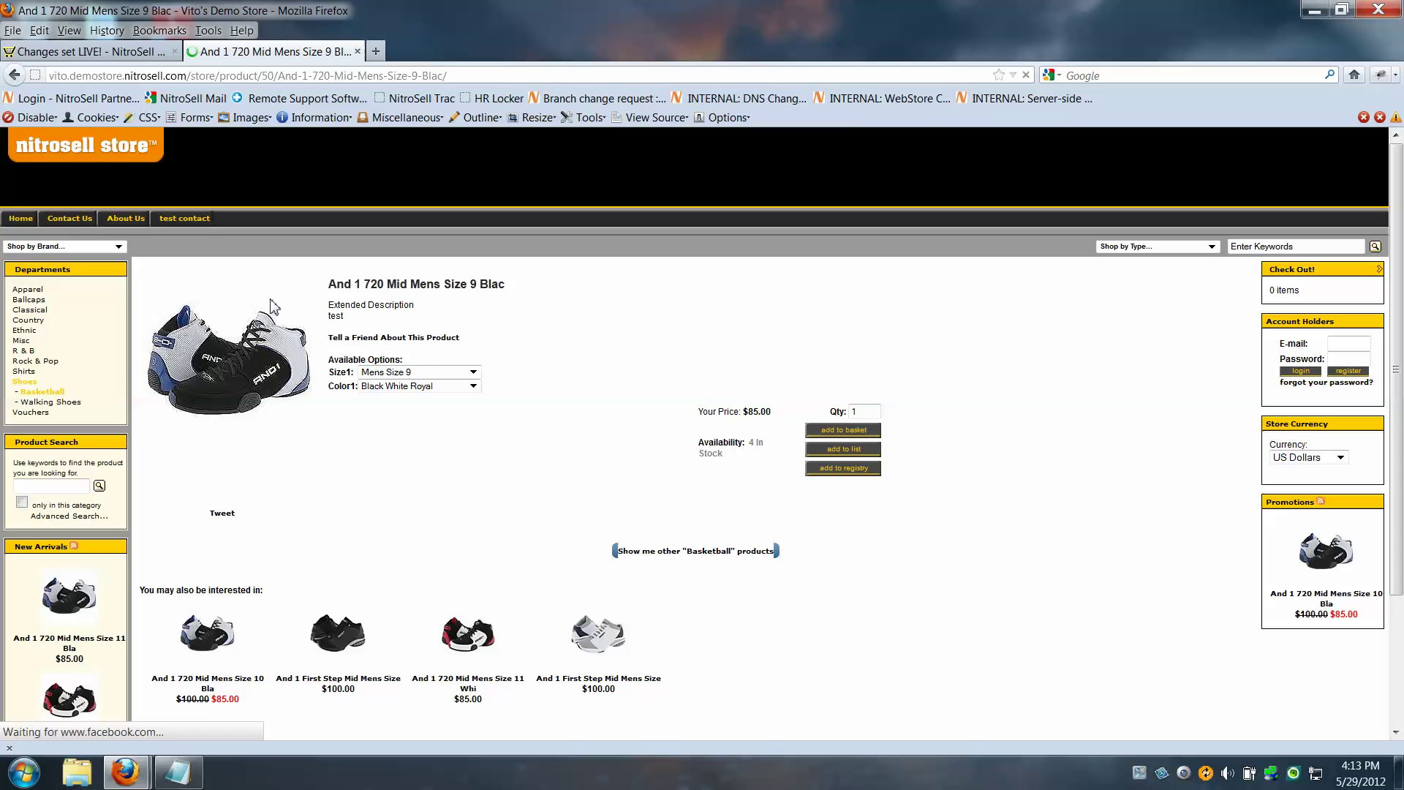
{"action": "left_click", "coordinate": [473, 372]}
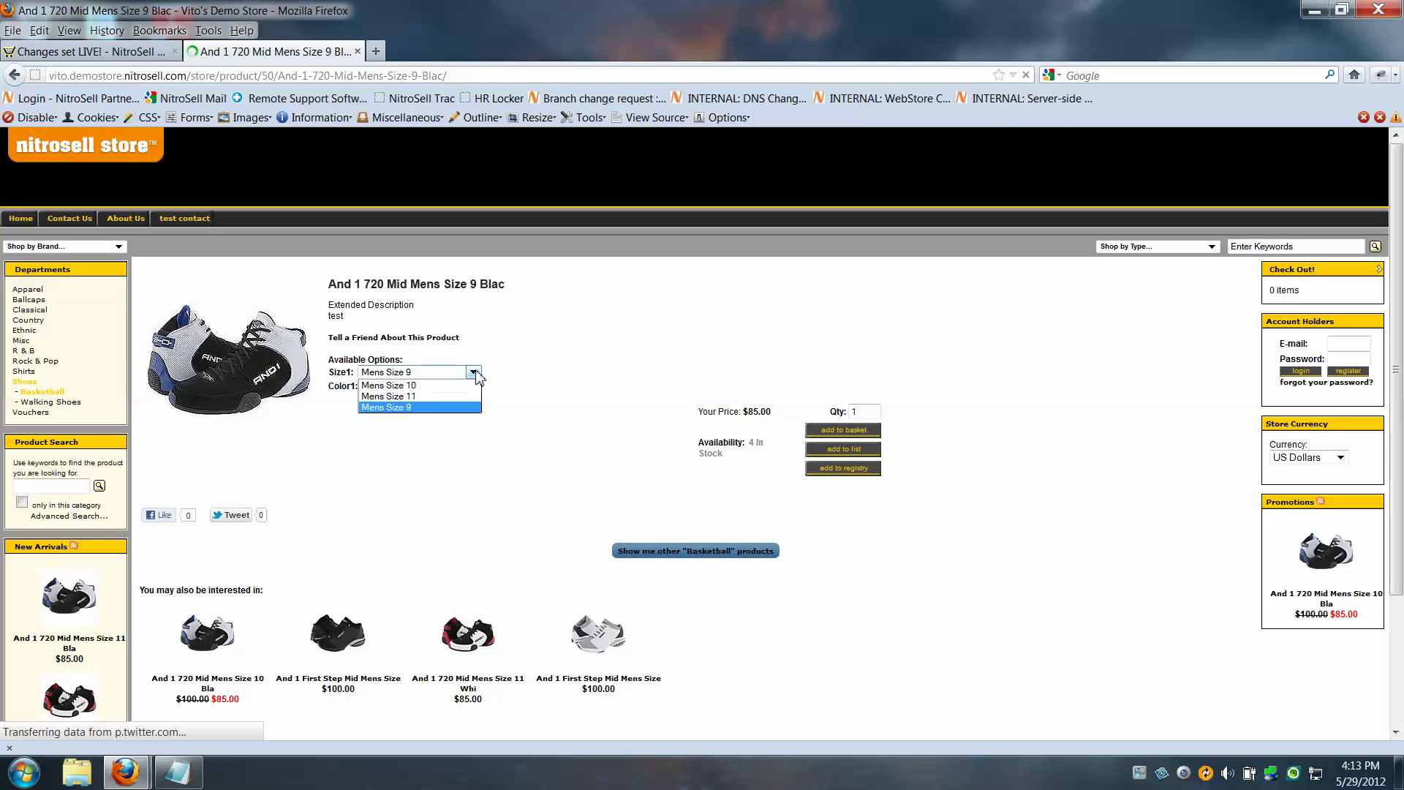
{"action": "left_click", "coordinate": [399, 396]}
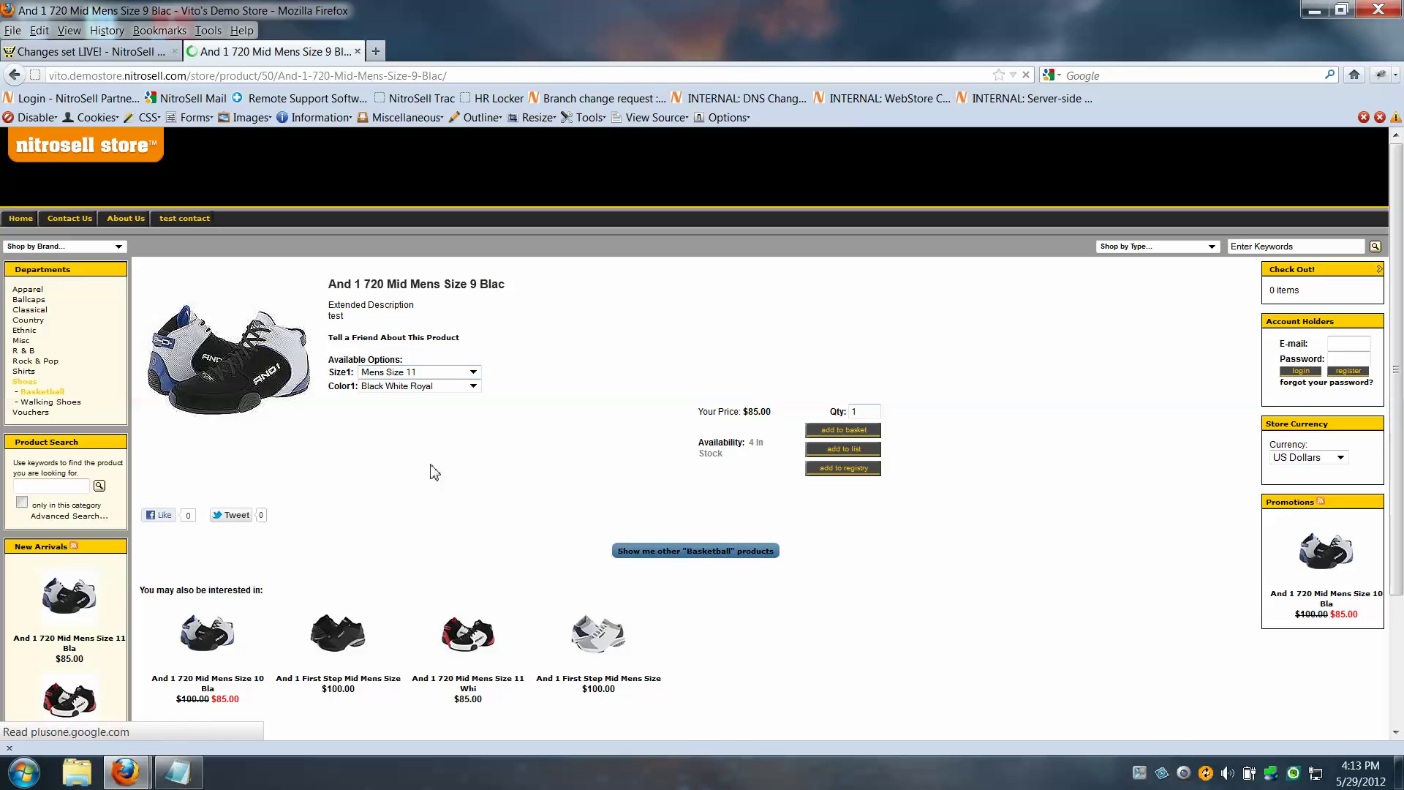
{"action": "left_click", "coordinate": [474, 374]}
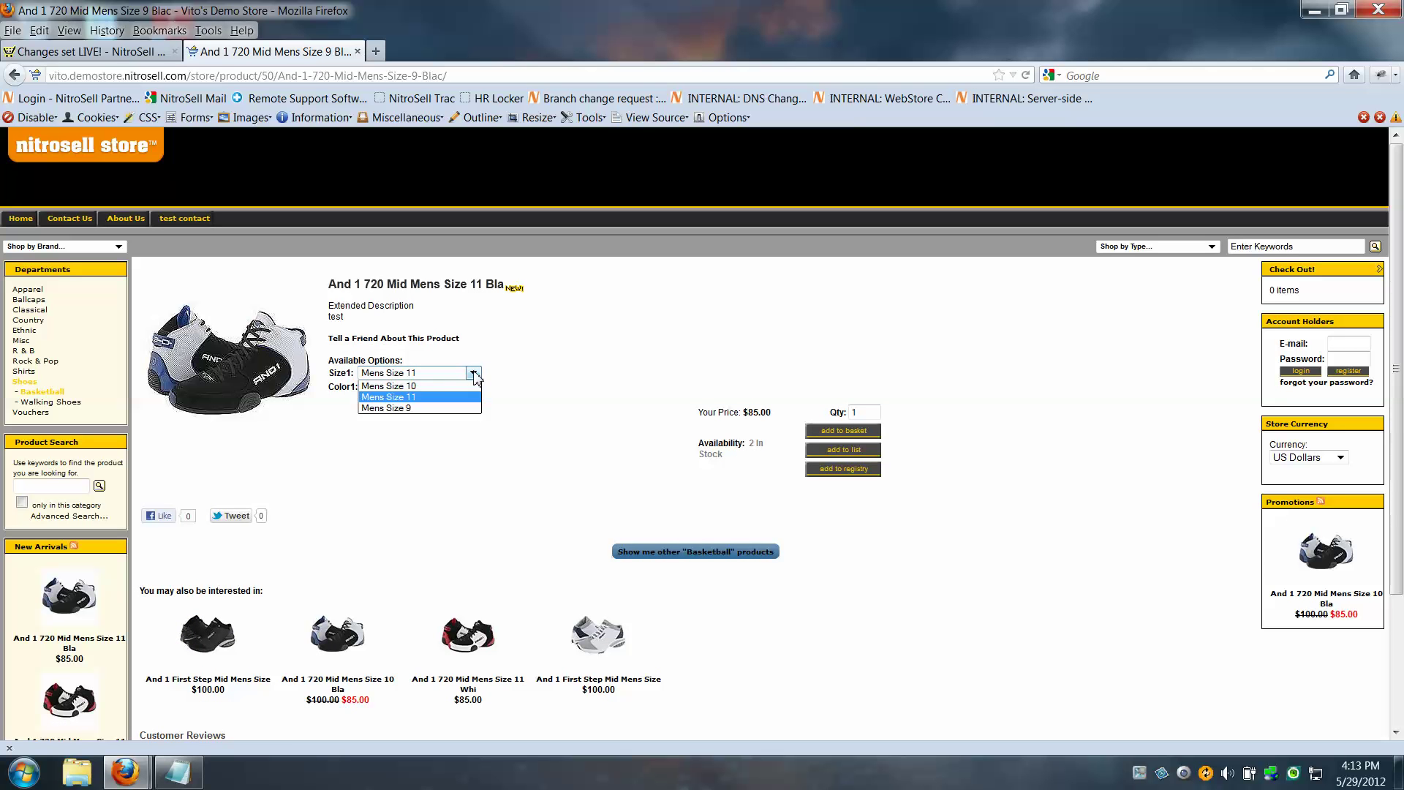
{"action": "left_click", "coordinate": [404, 389]}
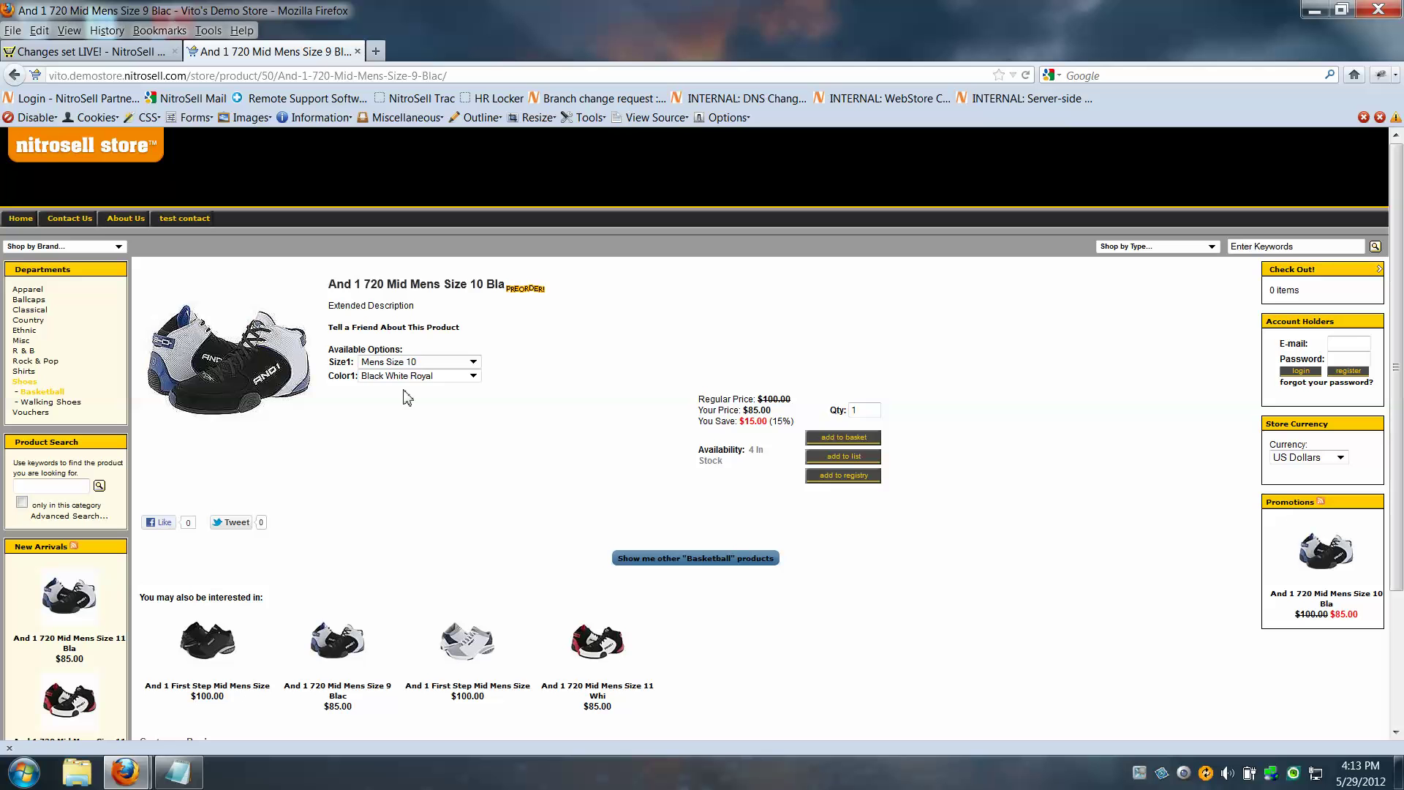
{"action": "left_click", "coordinate": [473, 362]}
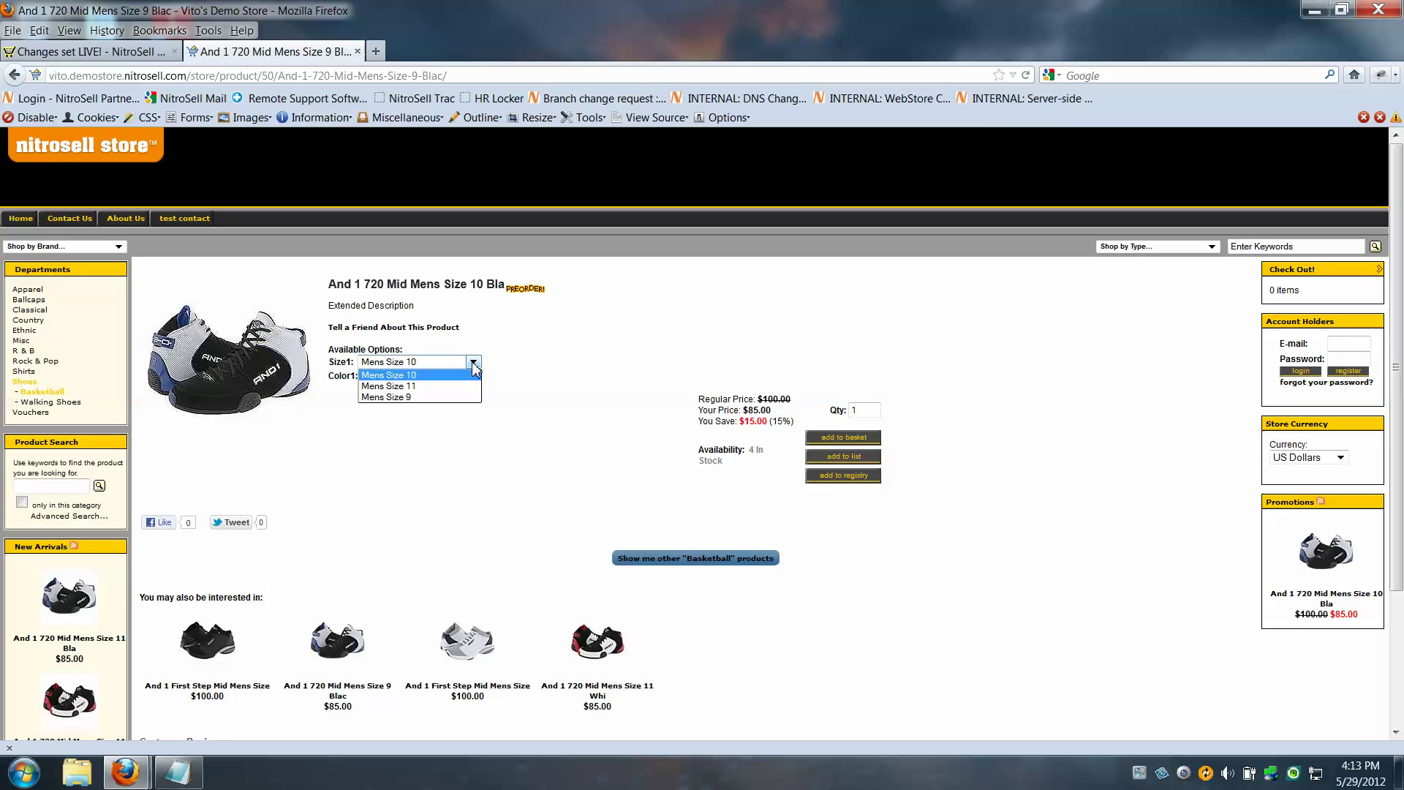
{"action": "left_click", "coordinate": [403, 387]}
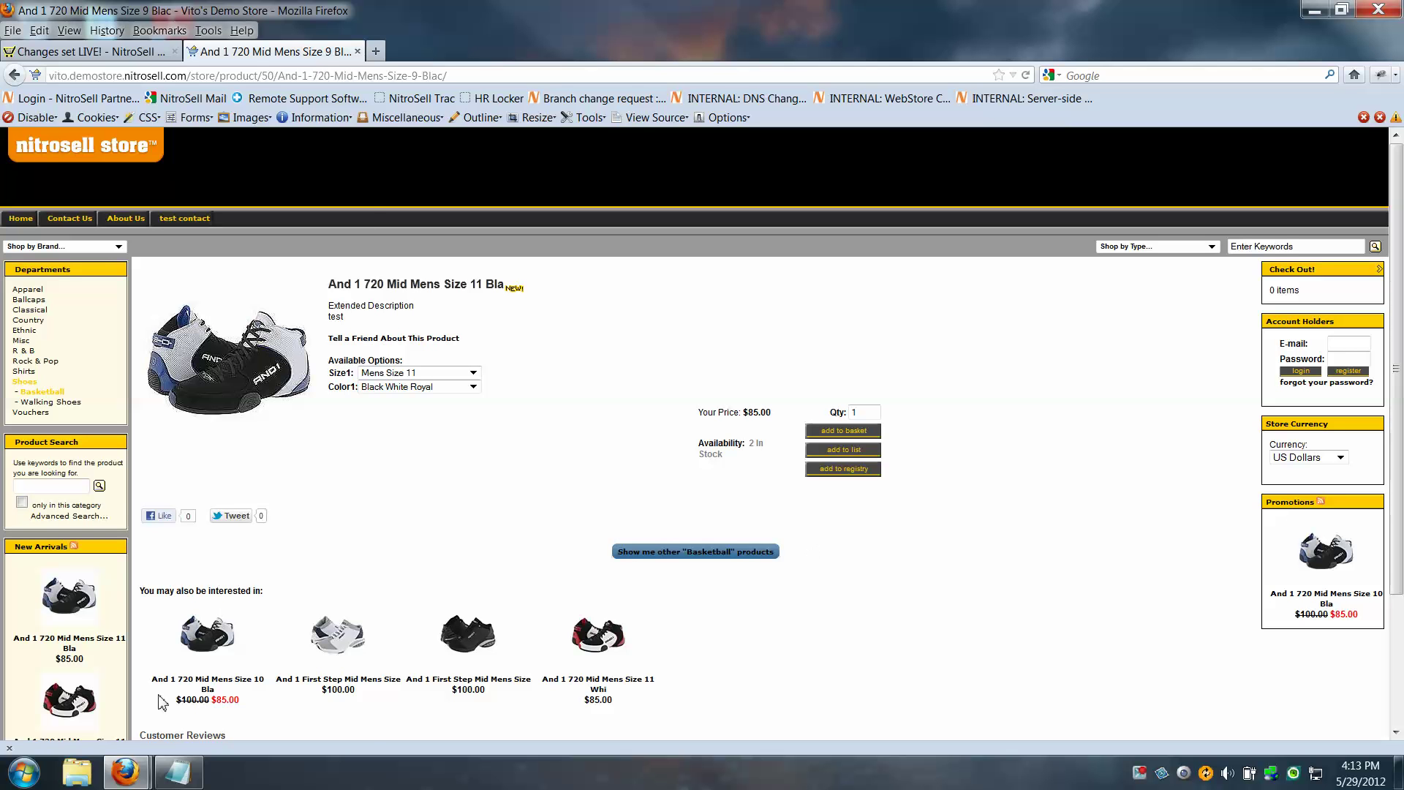
{"action": "left_click", "coordinate": [24, 773]}
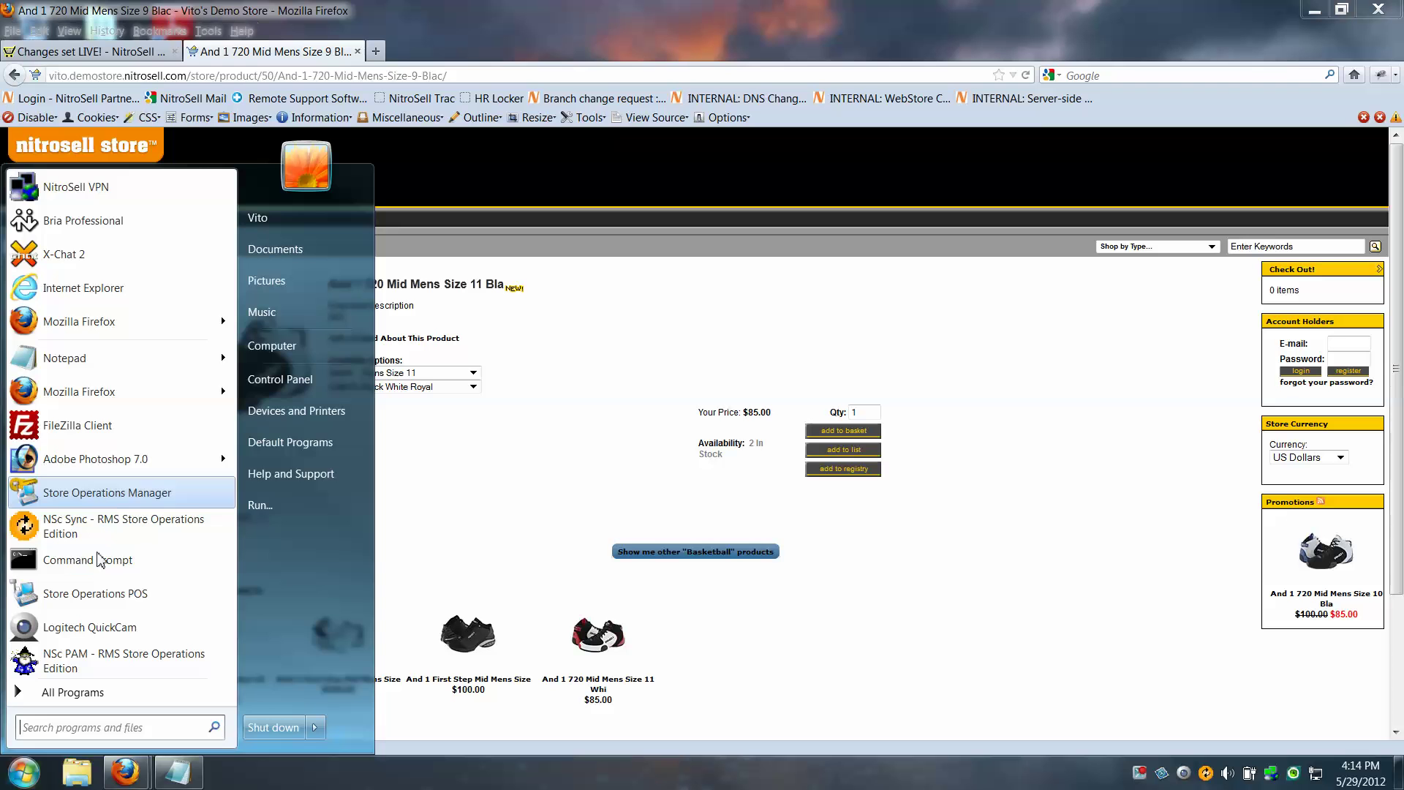
Launch Store Operations Manager and log in with the user ID and password
{"action": "left_click", "coordinate": [93, 497]}
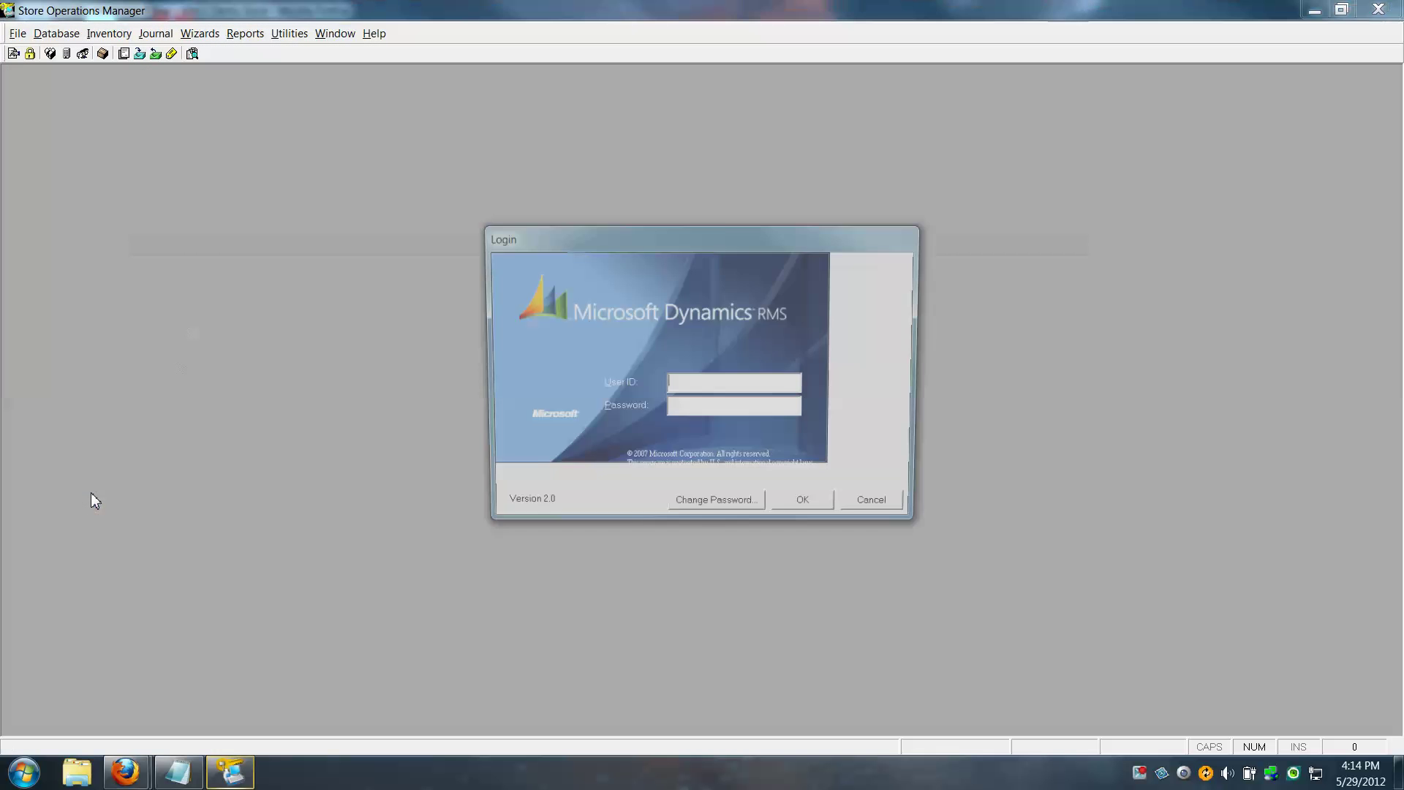
{"action": "type", "text": "99"}
{"action": "key", "text": "Tab"}
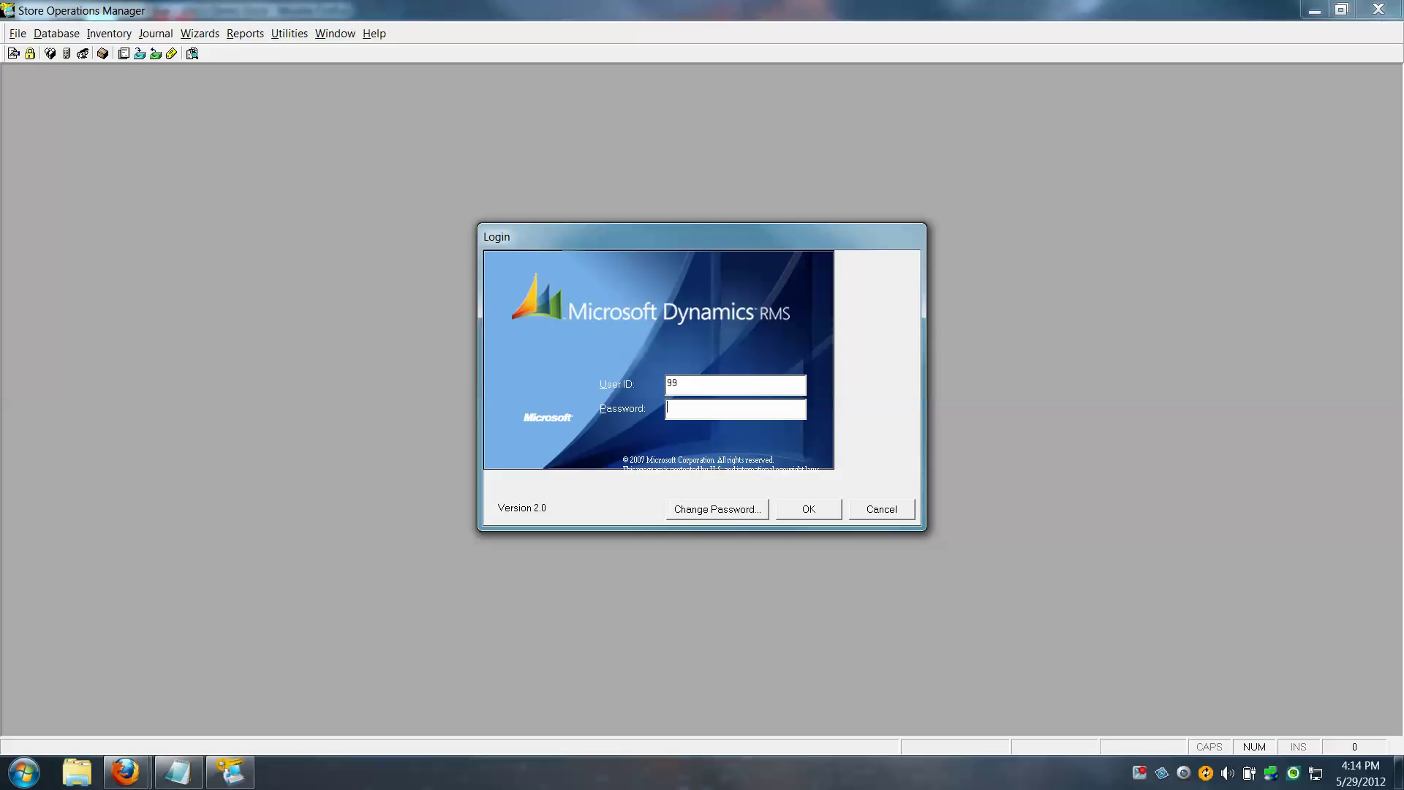
{"action": "left_click", "coordinate": [810, 509]}
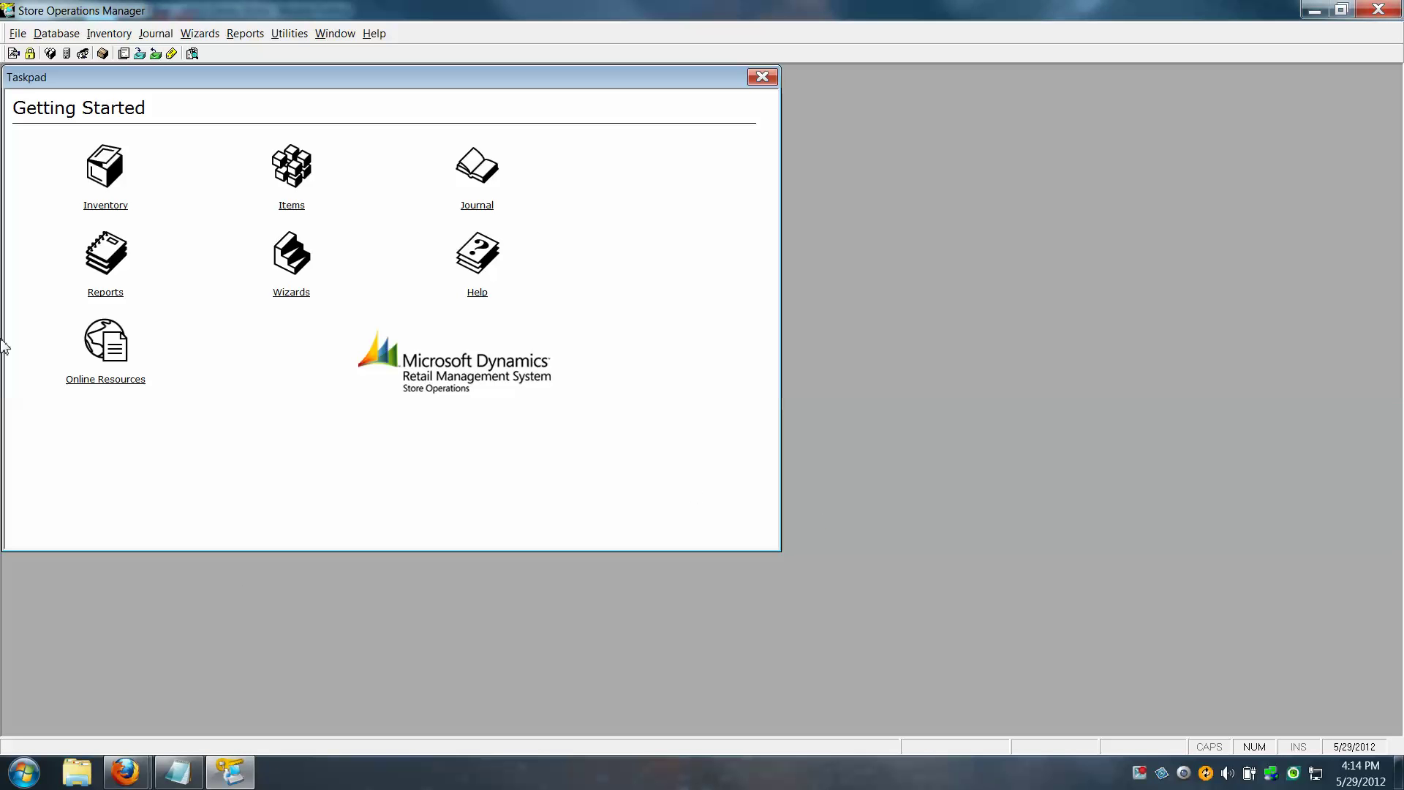
From Database > Items, create a new item of type Matrix Item
{"action": "left_click", "coordinate": [58, 34]}
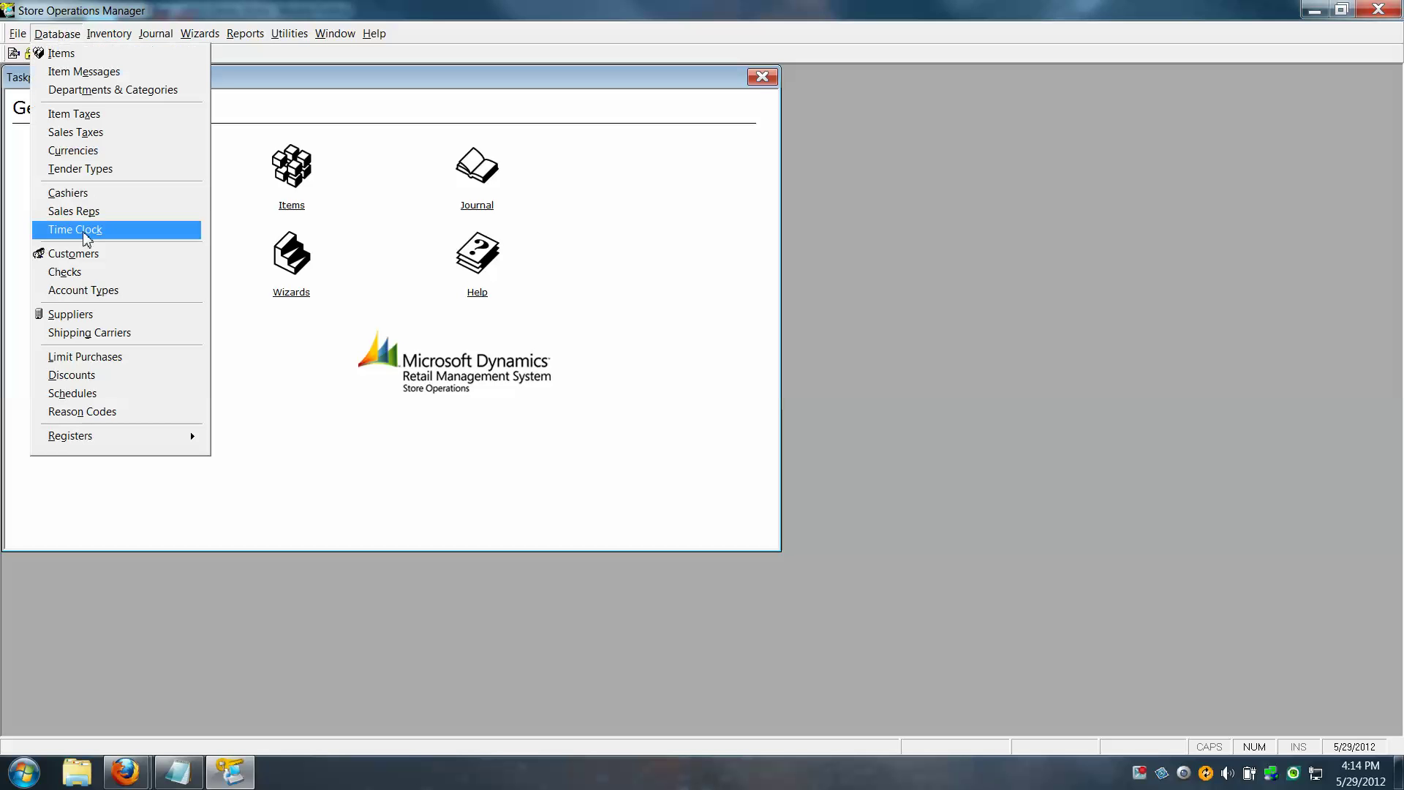
{"action": "left_click", "coordinate": [62, 53]}
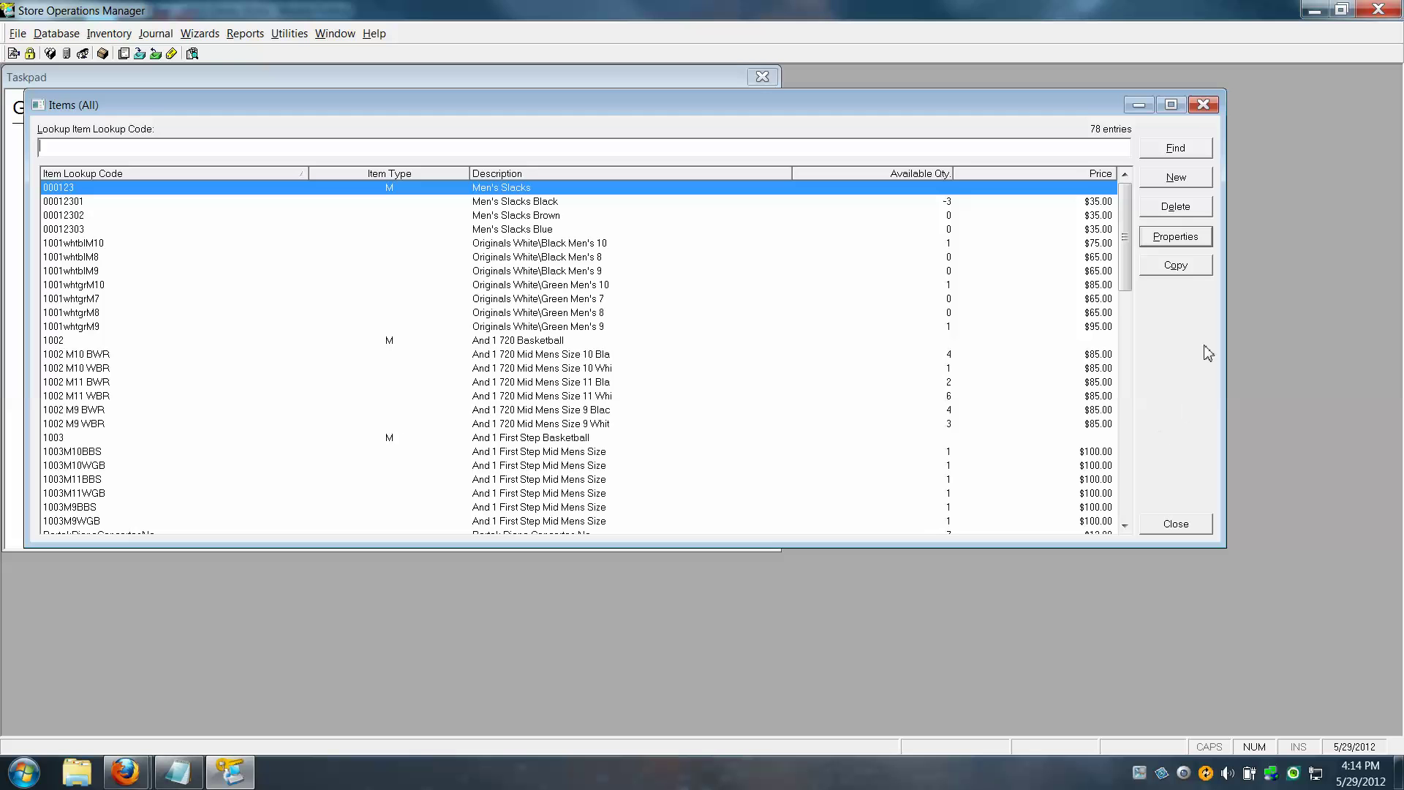
{"action": "left_click", "coordinate": [1196, 183]}
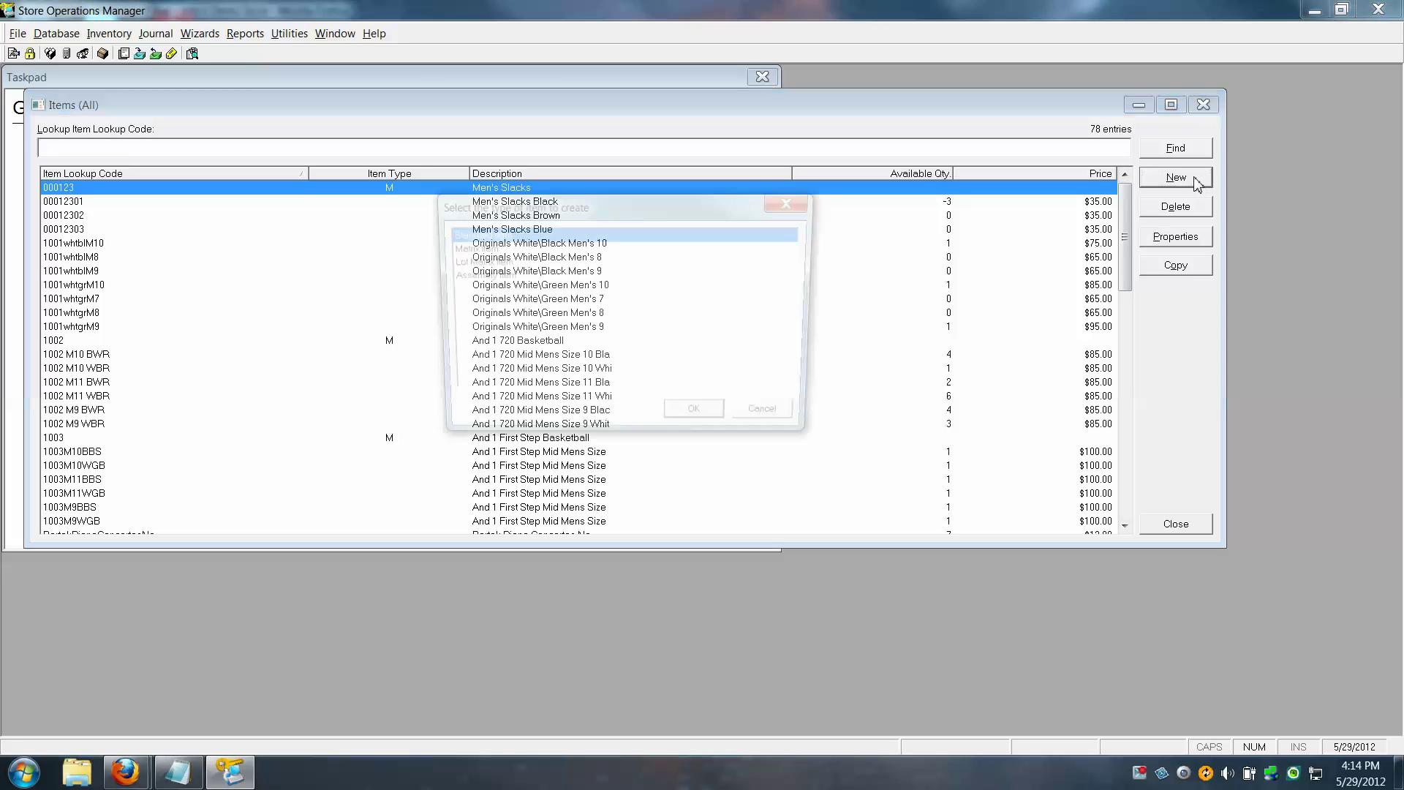
{"action": "left_click", "coordinate": [480, 248]}
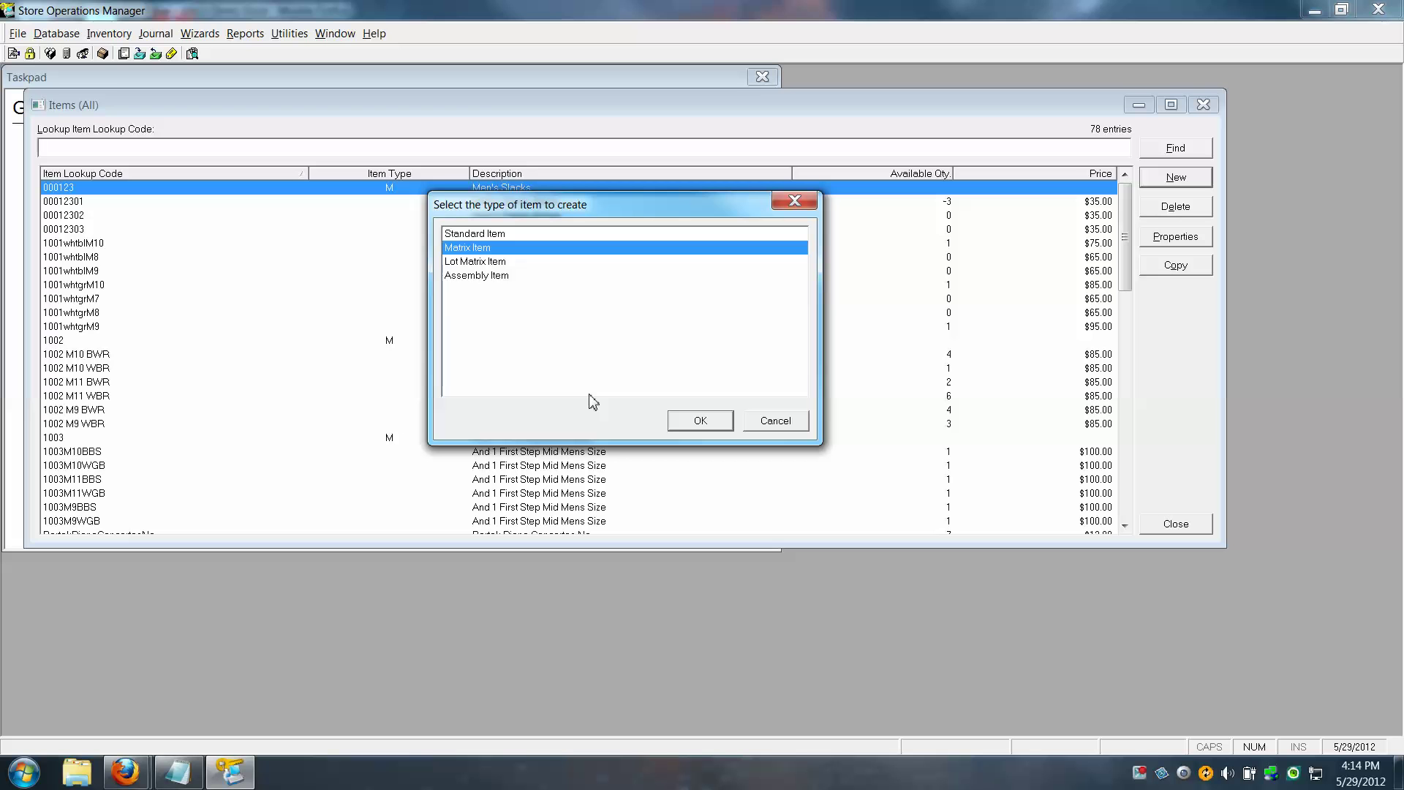
{"action": "left_click", "coordinate": [701, 421]}
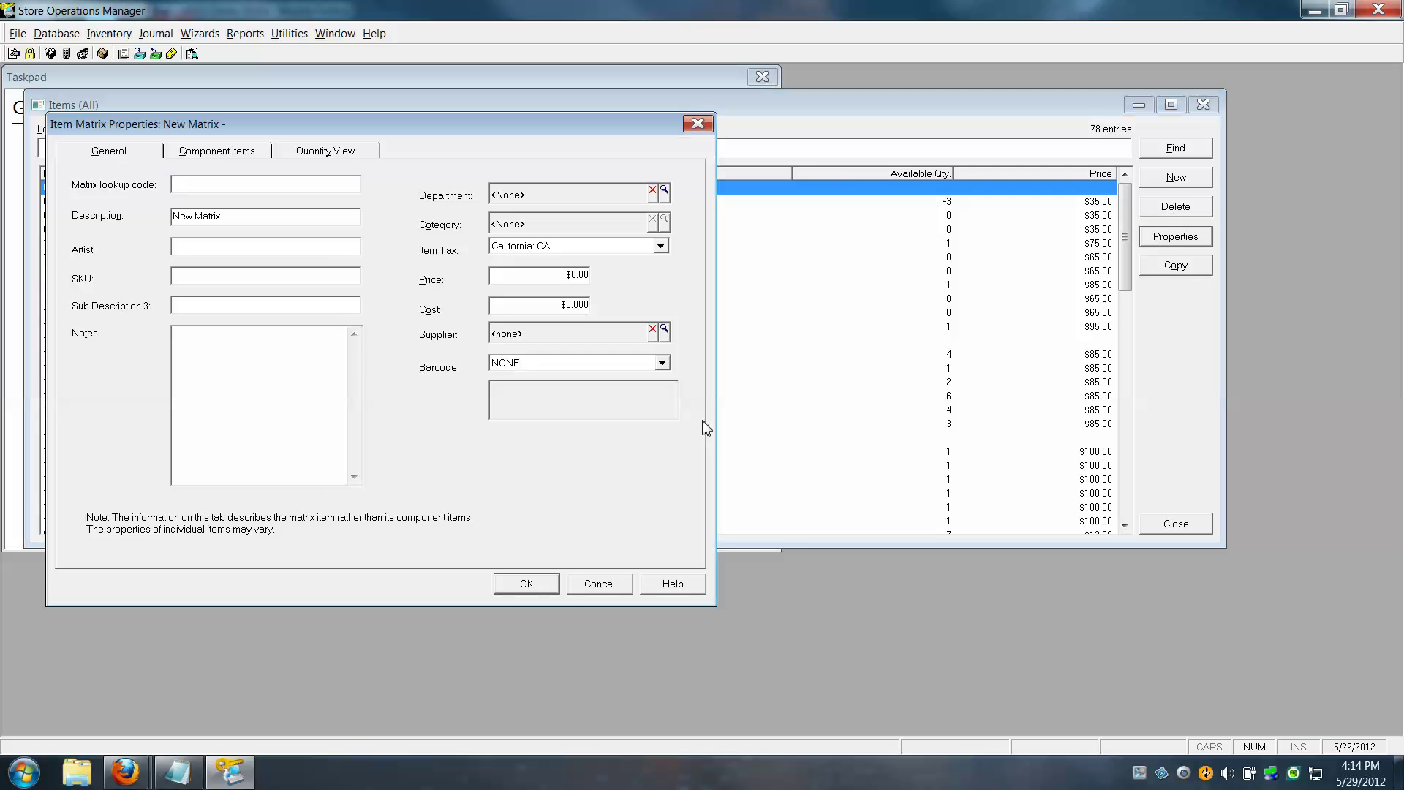
Drag the Item Matrix Properties dialog down and to the right
{"action": "left_click_drag", "start_coordinate": [443, 133], "coordinate": [621, 174]}
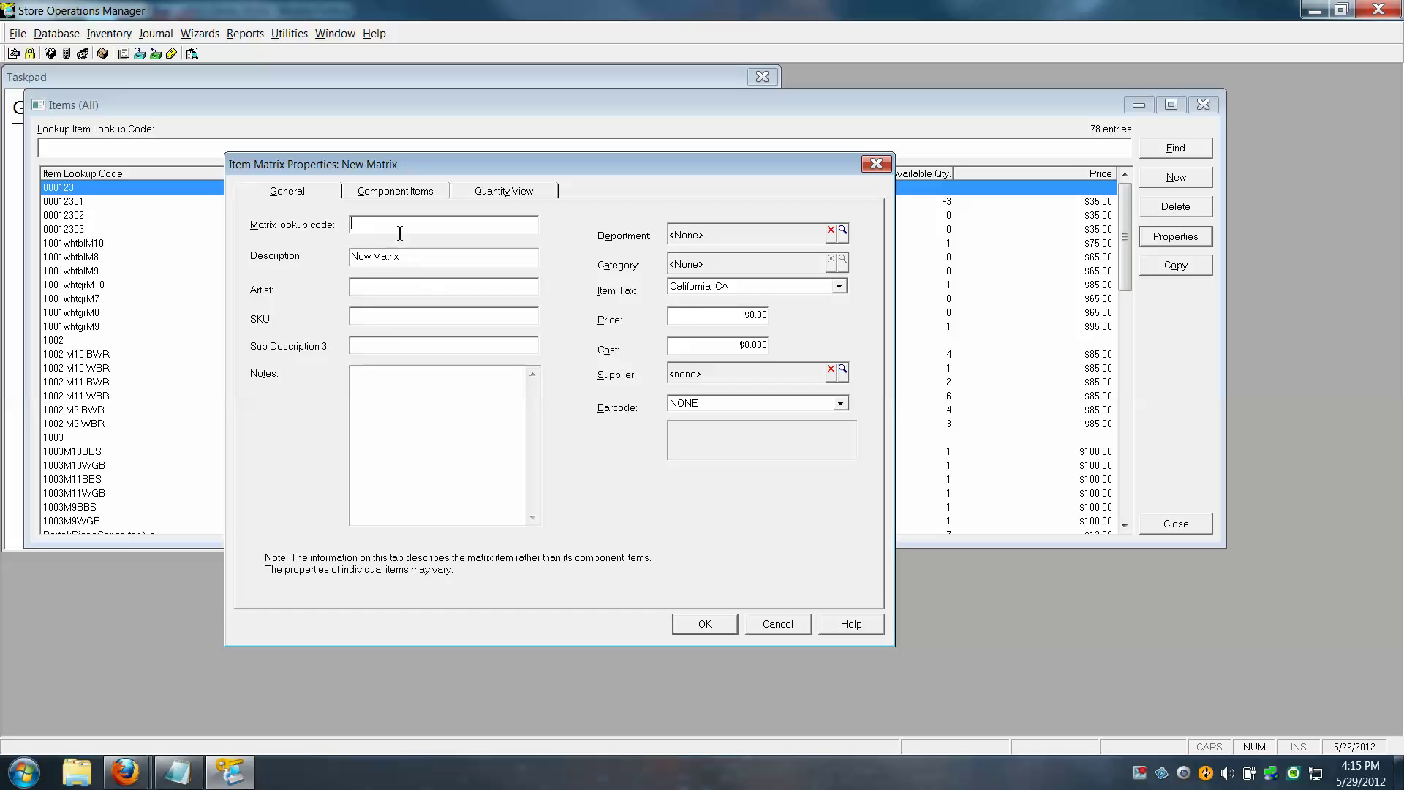
Enter AdidasWalking as the matrix lookup code
{"action": "key", "text": "Caps_Lock"}
{"action": "type", "text": "A"}
{"action": "key", "text": "Caps_Lock"}
{"action": "type", "text": "dideas"}
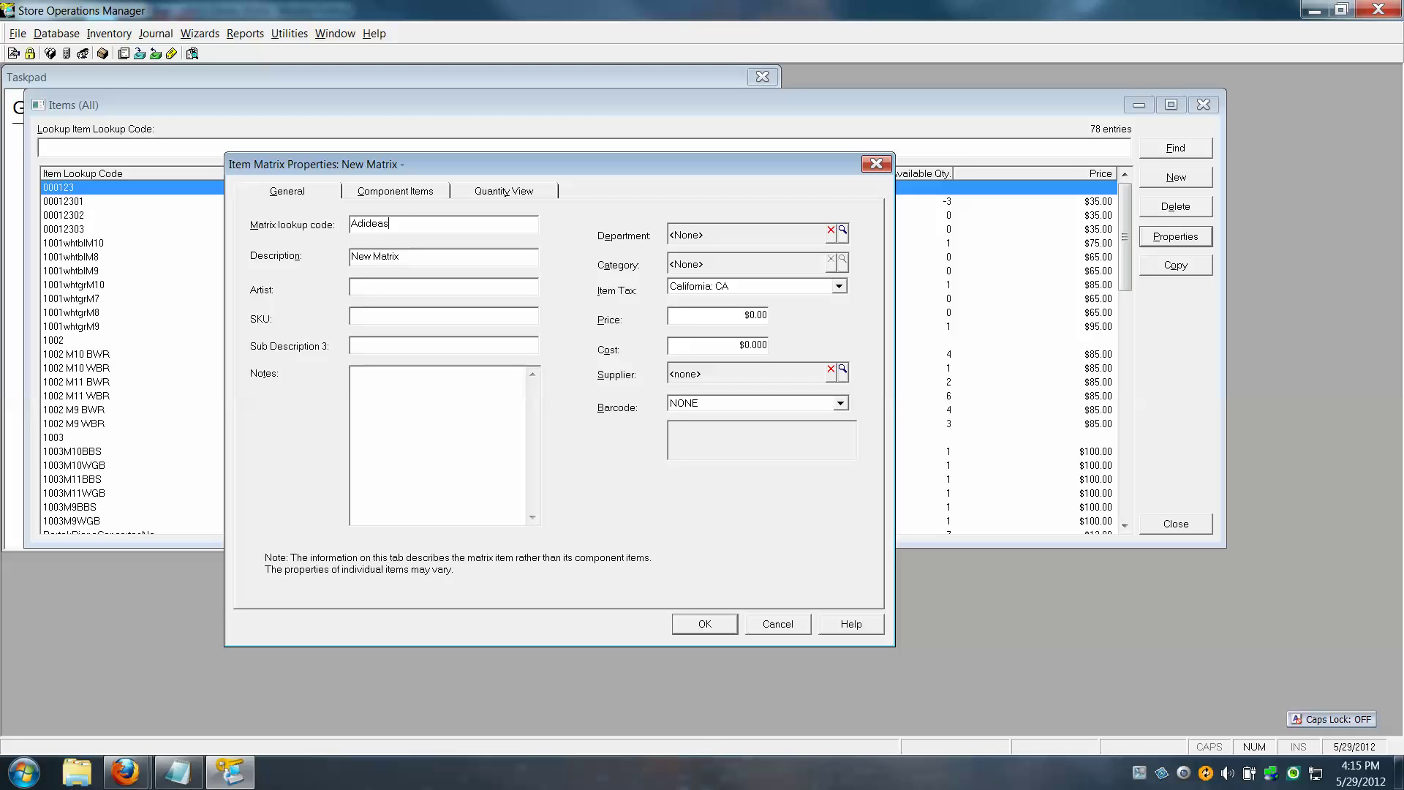
{"action": "key", "text": "BackSpace"}
{"action": "key", "text": "BackSpace"}
{"action": "key", "text": "BackSpace"}
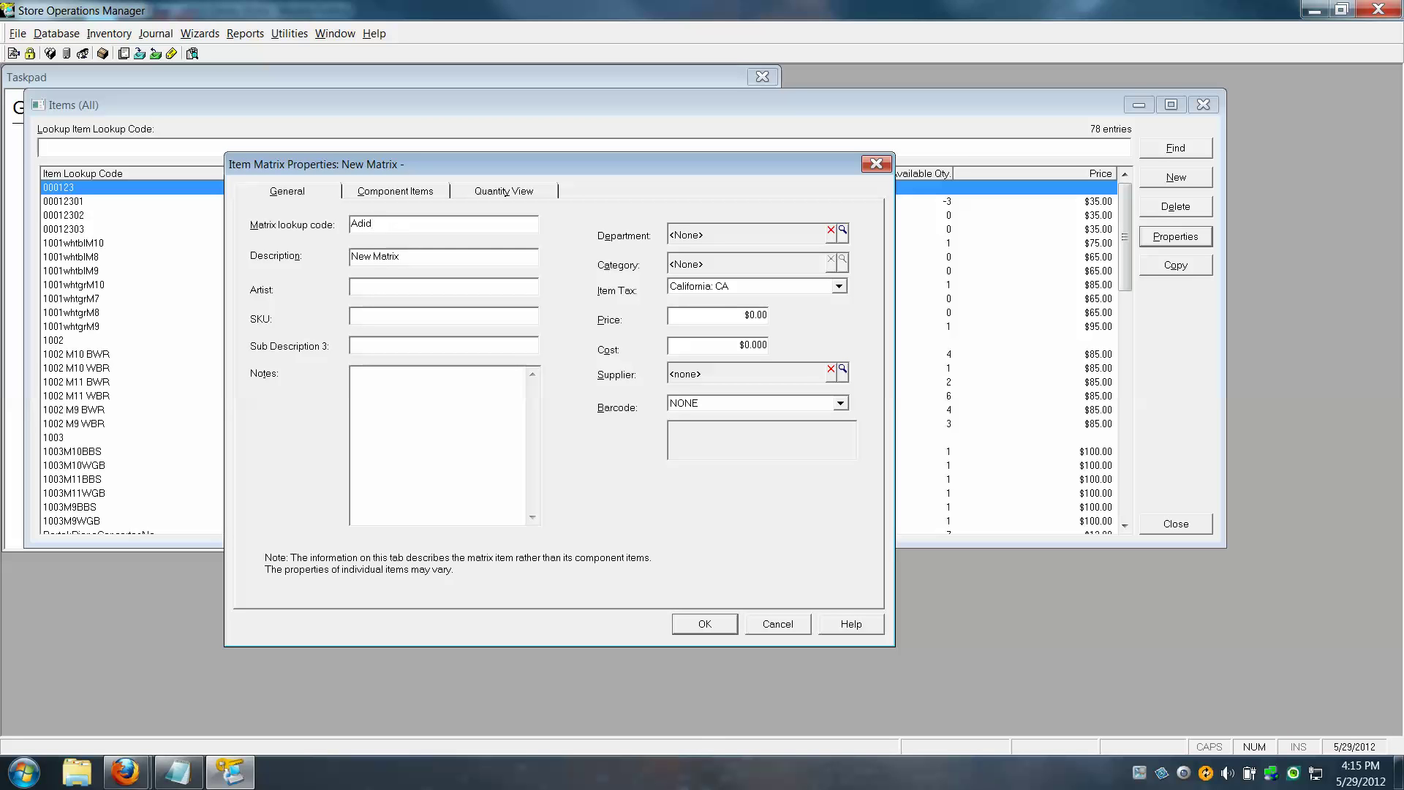
{"action": "type", "text": "as"}
{"action": "key", "text": "Caps_Lock"}
{"action": "type", "text": "W"}
{"action": "key", "text": "Caps_Lock"}
{"action": "type", "text": "alking"}
Replace the New Matrix description with Adidas Walking Shoes
{"action": "left_click", "coordinate": [419, 259]}
{"action": "key", "text": "Caps_Lock"}
{"action": "type", "text": "A"}
{"action": "key", "text": "Caps_Lock"}
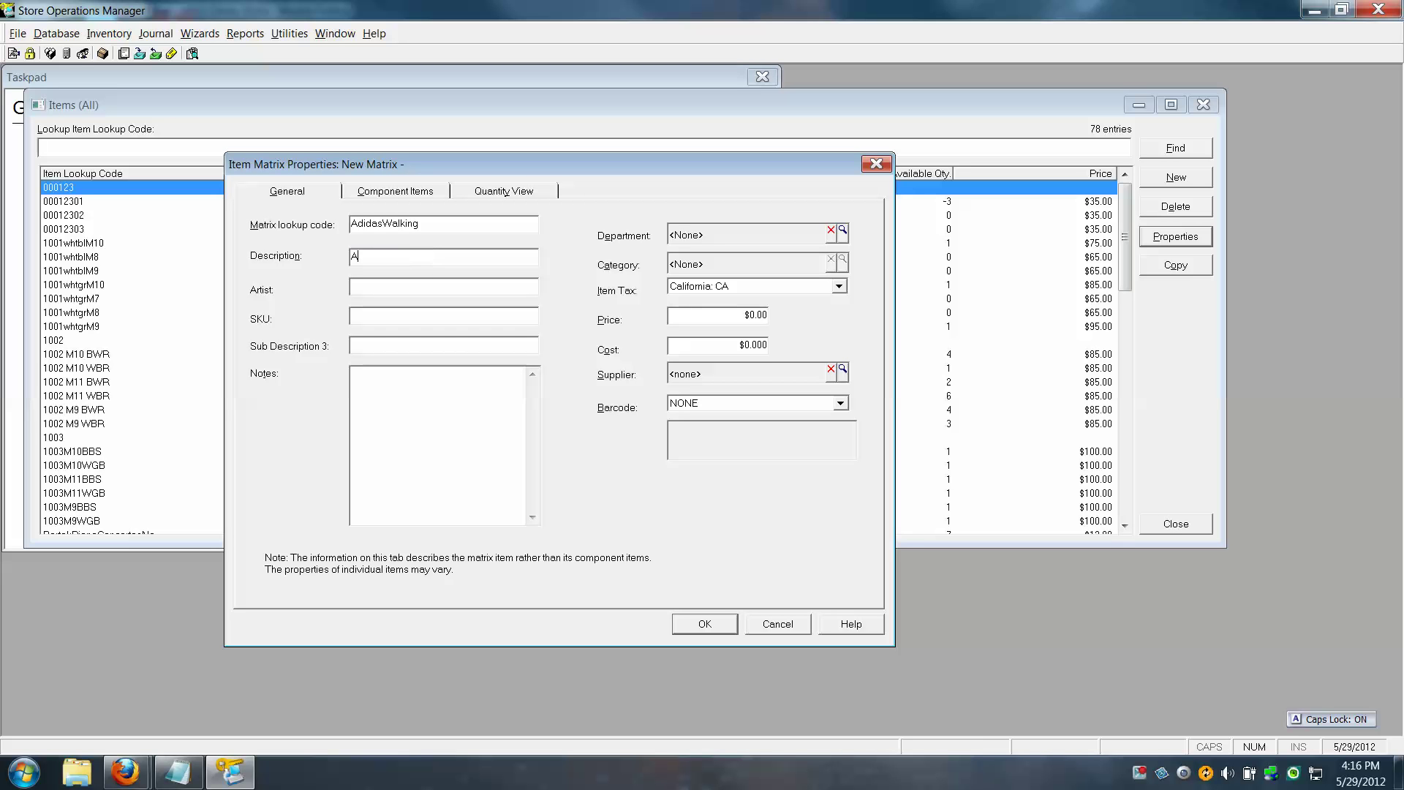
{"action": "type", "text": "didas"}
{"action": "key", "text": "Caps_Lock"}
{"action": "type", "text": "W"}
{"action": "key", "text": "Caps_Lock"}
{"action": "type", "text": "ing Shoes"}
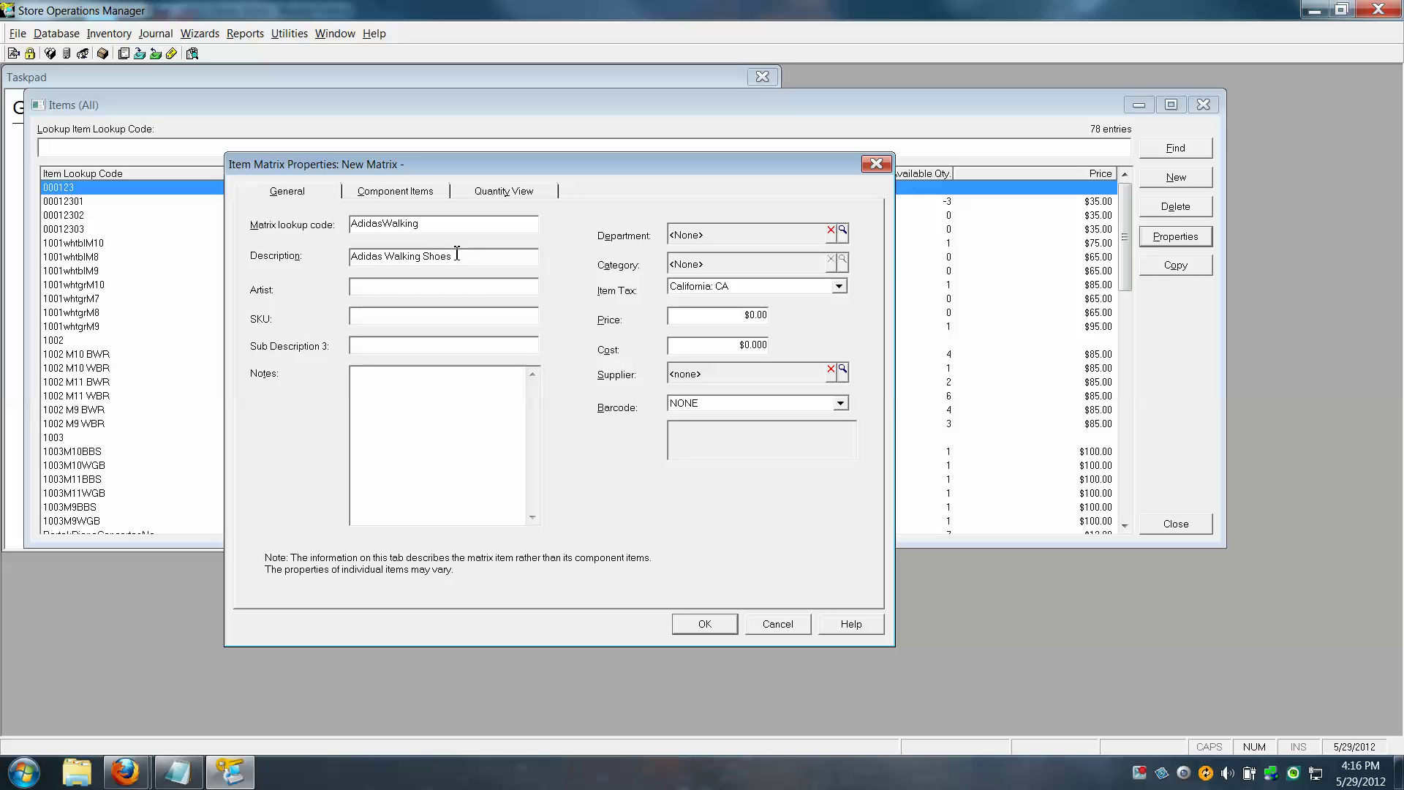
On the component items settings, name Dimension 1 'Size' and enter 8 as its first attribute
{"action": "left_click", "coordinate": [413, 193]}
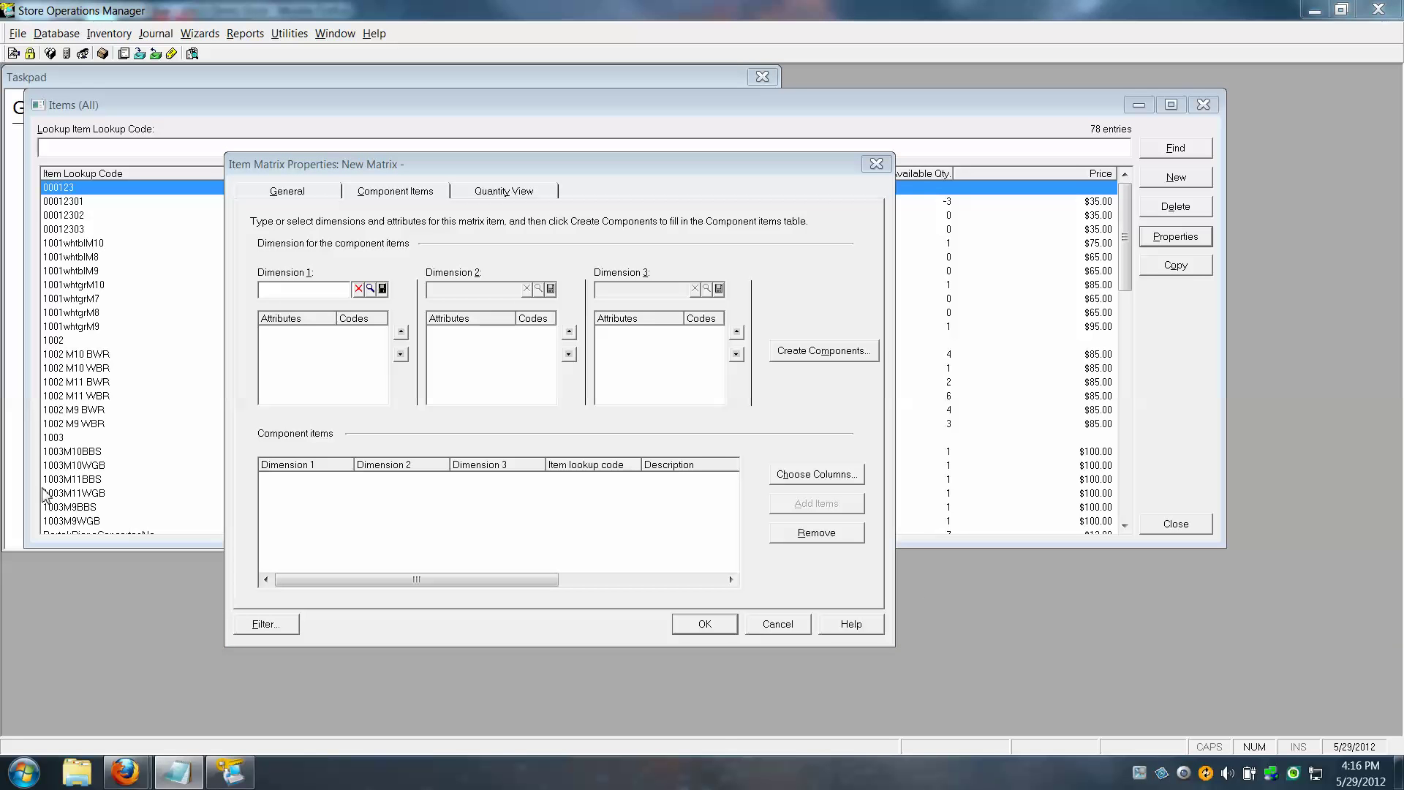
{"action": "left_click", "coordinate": [288, 288]}
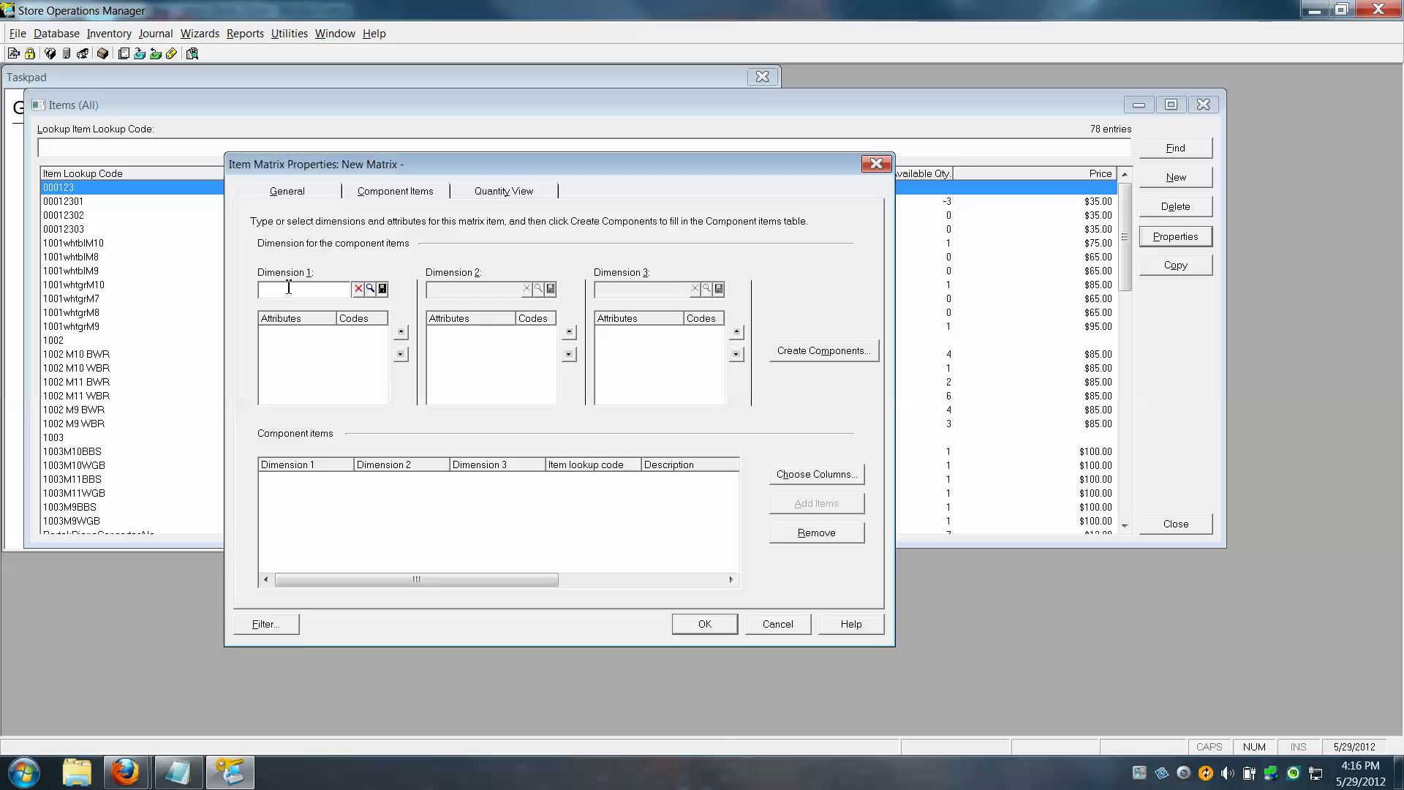
{"action": "type", "text": "S"}
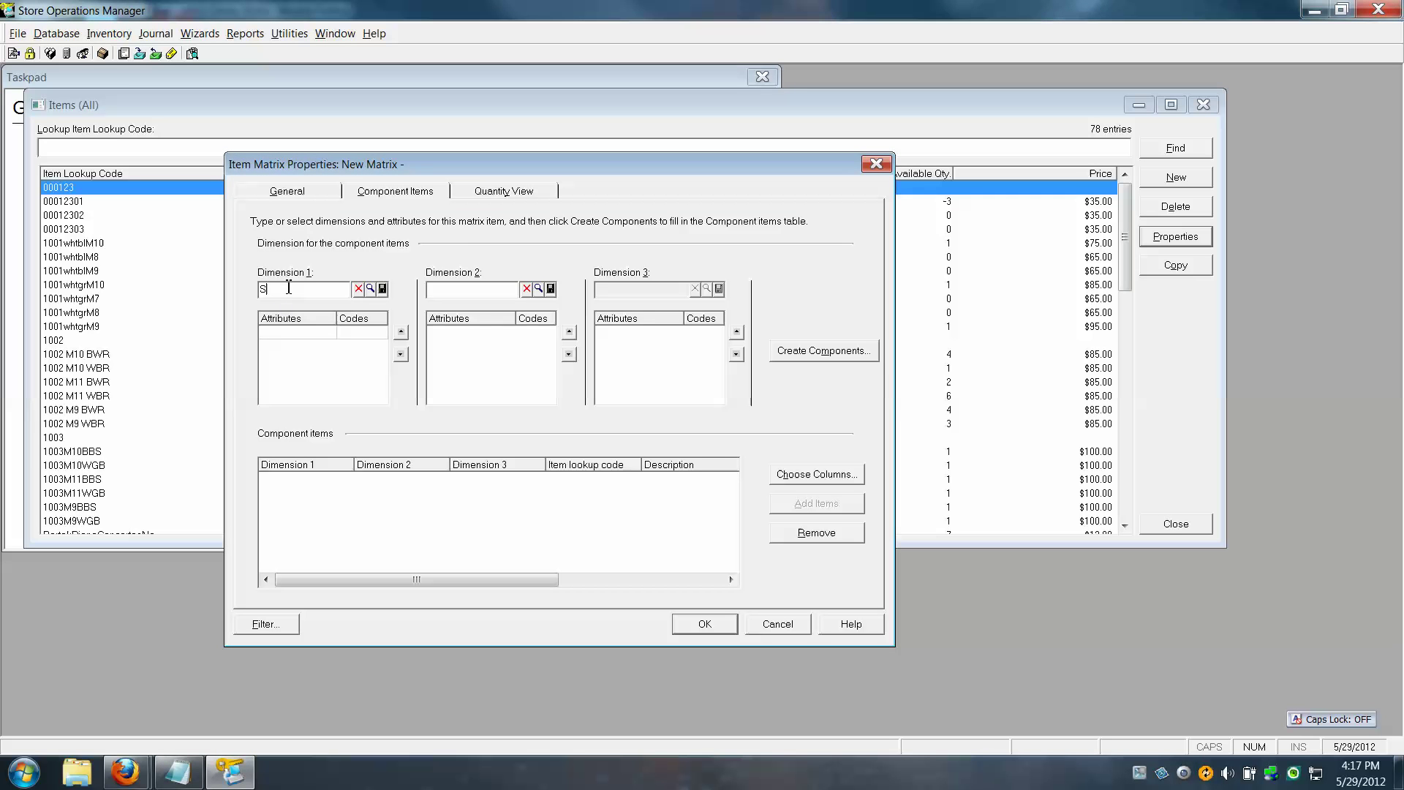
{"action": "type", "text": "iaz"}
{"action": "key", "text": "BackSpace"}
{"action": "key", "text": "BackSpace"}
{"action": "type", "text": "ze"}
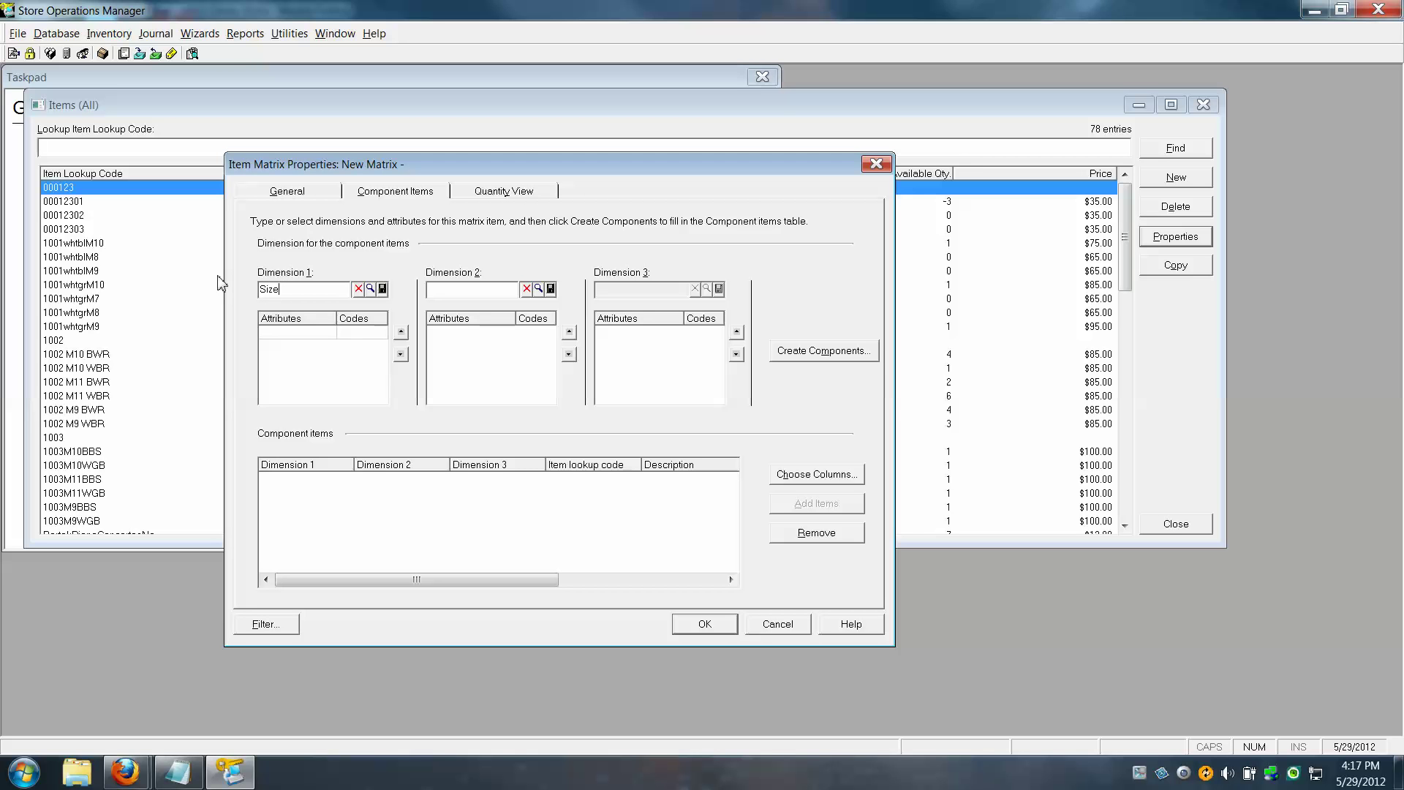
{"action": "key", "text": "Tab"}
{"action": "type", "text": "8"}
Fill the Size grid with attributes 8, 9, 10 and codes A8, A9, A10
{"action": "left_click", "coordinate": [356, 340]}
{"action": "type", "text": "A"}
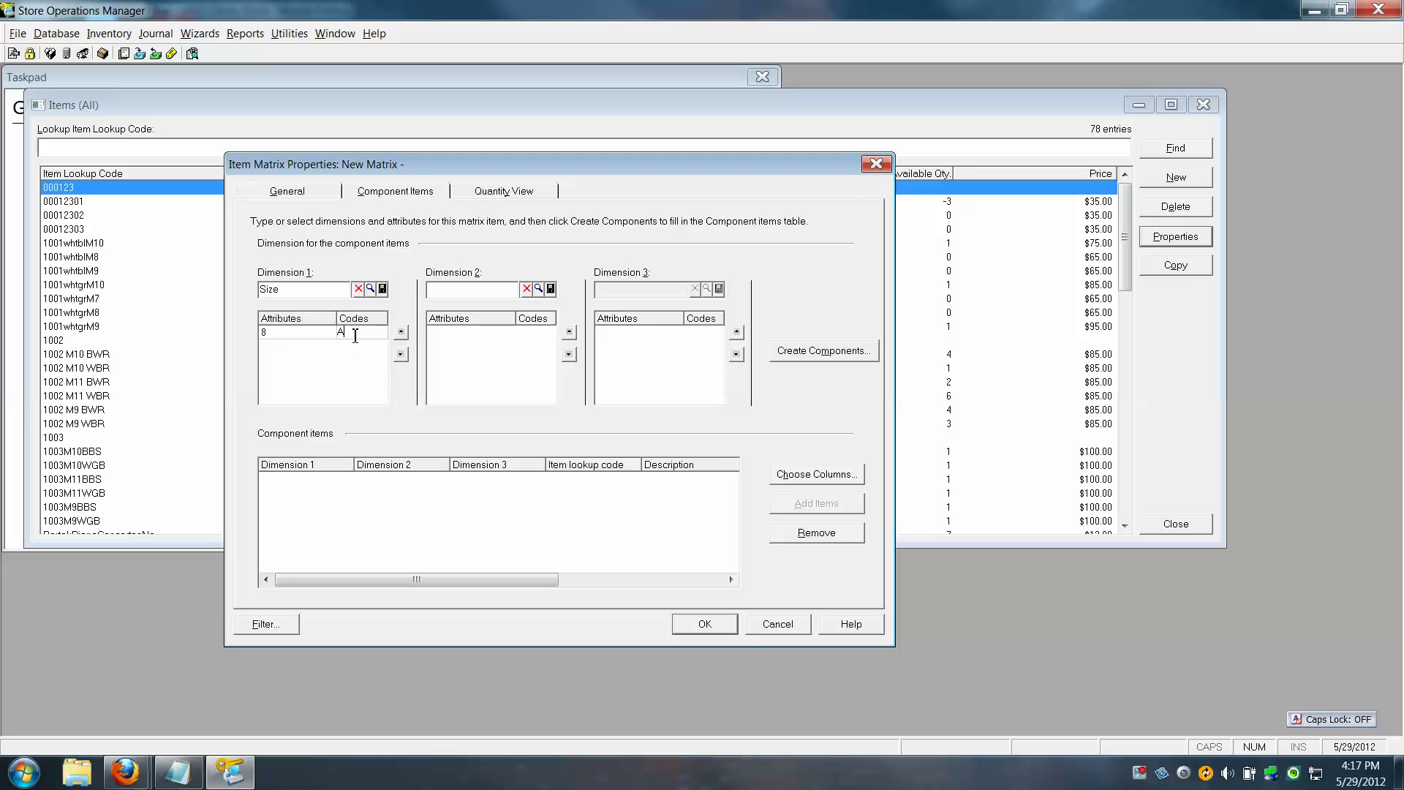
{"action": "type", "text": "8"}
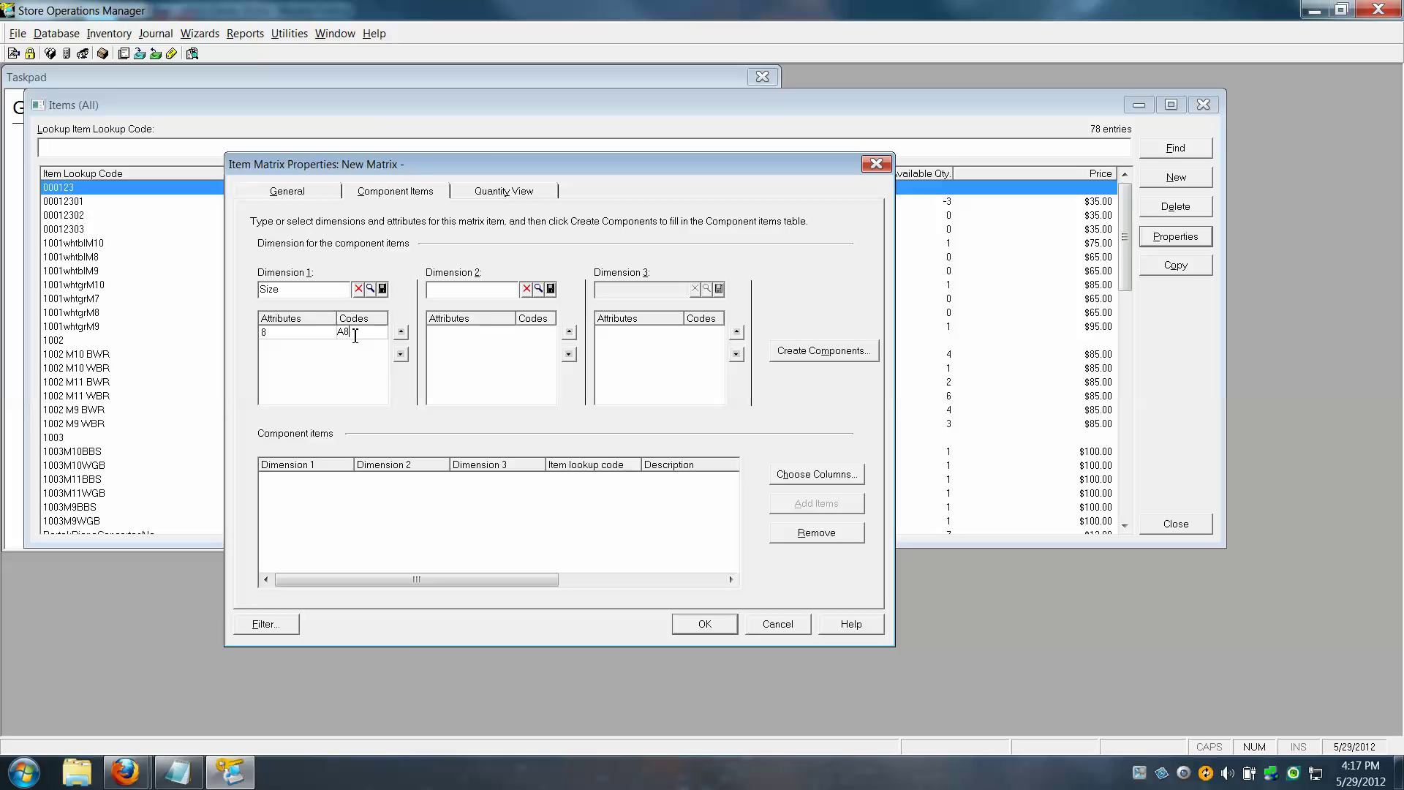
{"action": "key", "text": "Return"}
{"action": "key", "text": "Left"}
{"action": "type", "text": "9"}
{"action": "key", "text": "Tab"}
{"action": "type", "text": "a9"}
{"action": "key", "text": "BackSpace"}
{"action": "key", "text": "BackSpace"}
{"action": "key", "text": "Caps_Lock"}
{"action": "type", "text": "A"}
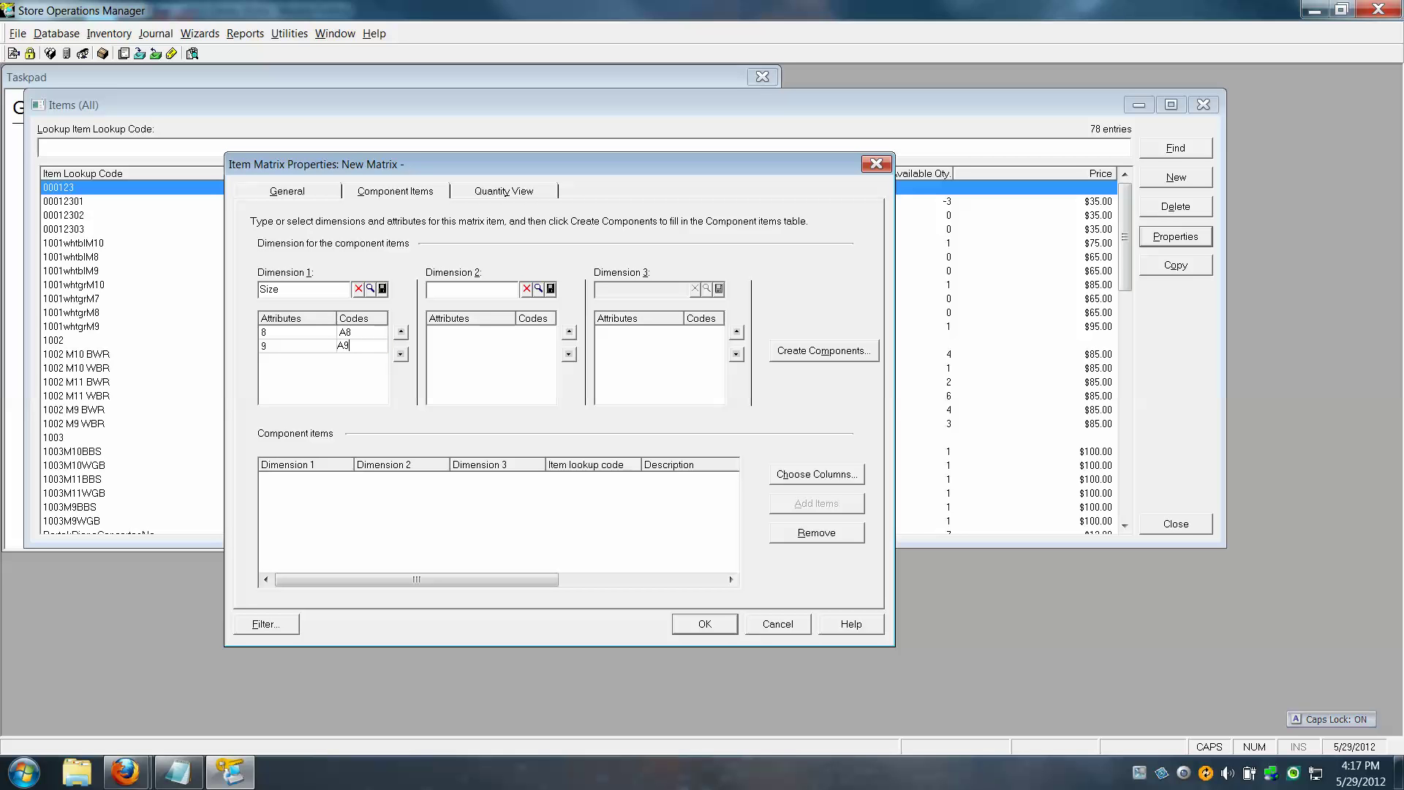
{"action": "key", "text": "Return"}
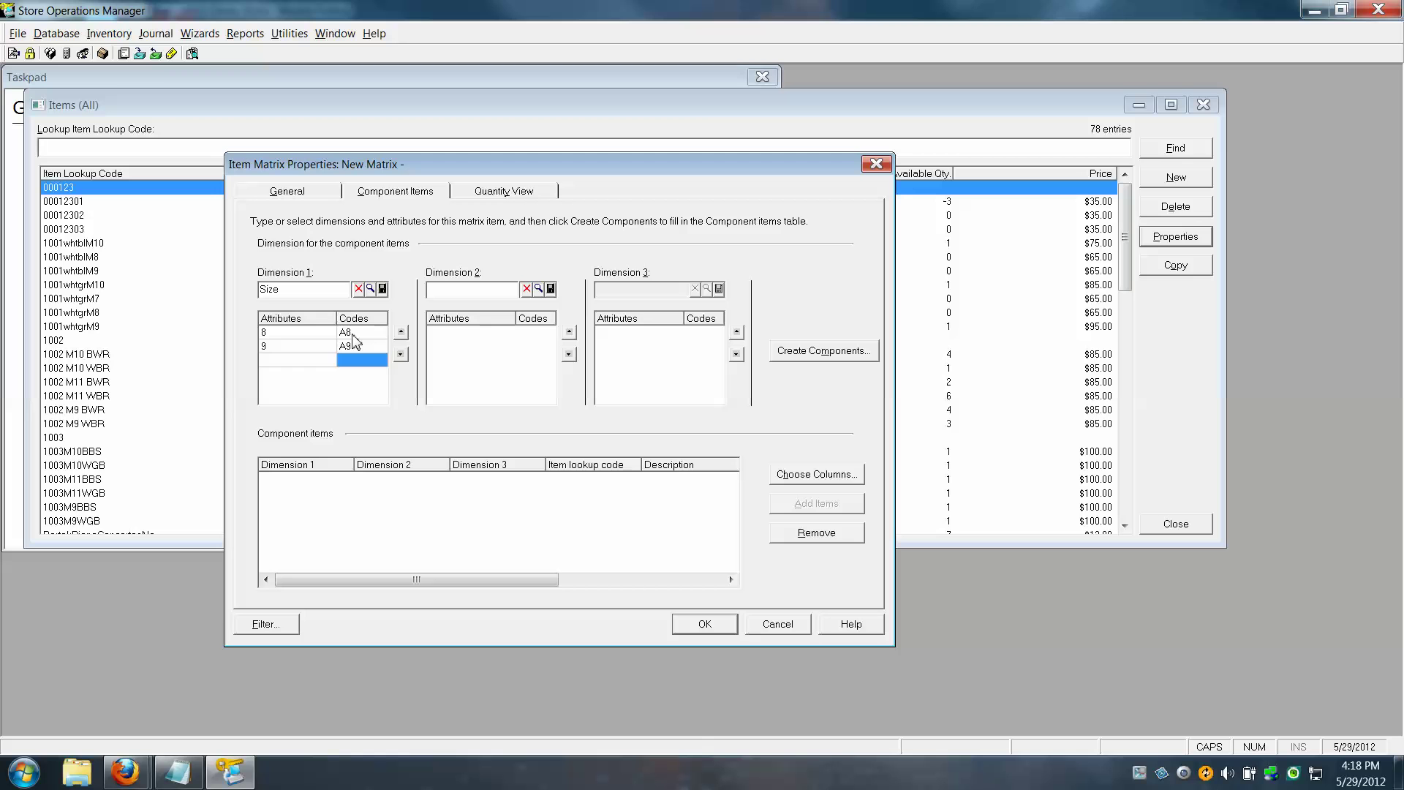
{"action": "key", "text": "Left"}
{"action": "type", "text": "10"}
{"action": "key", "text": "Tab"}
{"action": "type", "text": "A"}
Name Dimension 2 'Color'
{"action": "left_click", "coordinate": [446, 290]}
{"action": "type", "text": "c"}
{"action": "key", "text": "Caps_Lock"}
{"action": "type", "text": "OLOR"}
{"action": "key", "text": "BackSpace"}
{"action": "key", "text": "BackSpace"}
{"action": "key", "text": "BackSpace"}
{"action": "key", "text": "BackSpace"}
{"action": "key", "text": "BackSpace"}
{"action": "key", "text": "Caps_Lock"}
{"action": "type", "text": "Colo"}
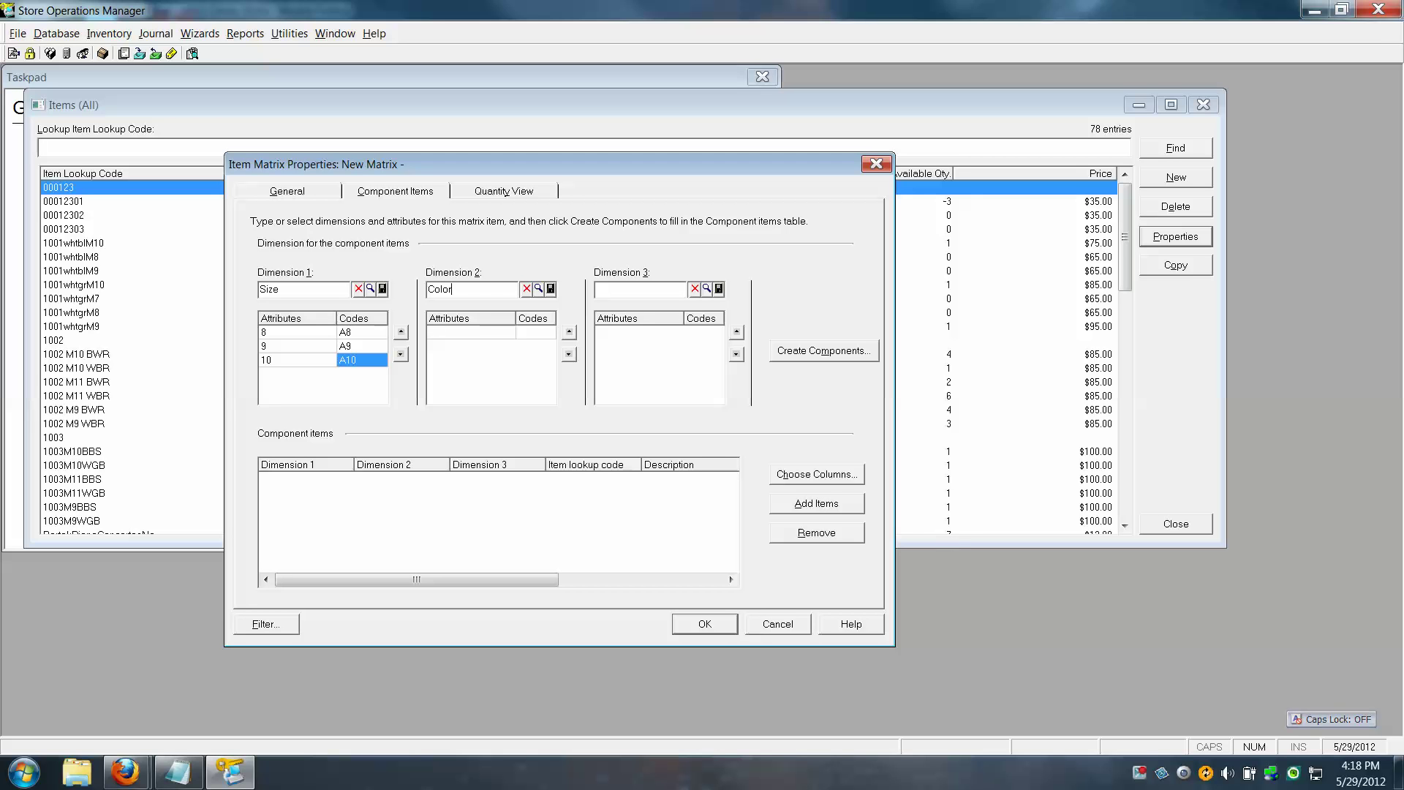
{"action": "key", "text": "alt+Tab"}
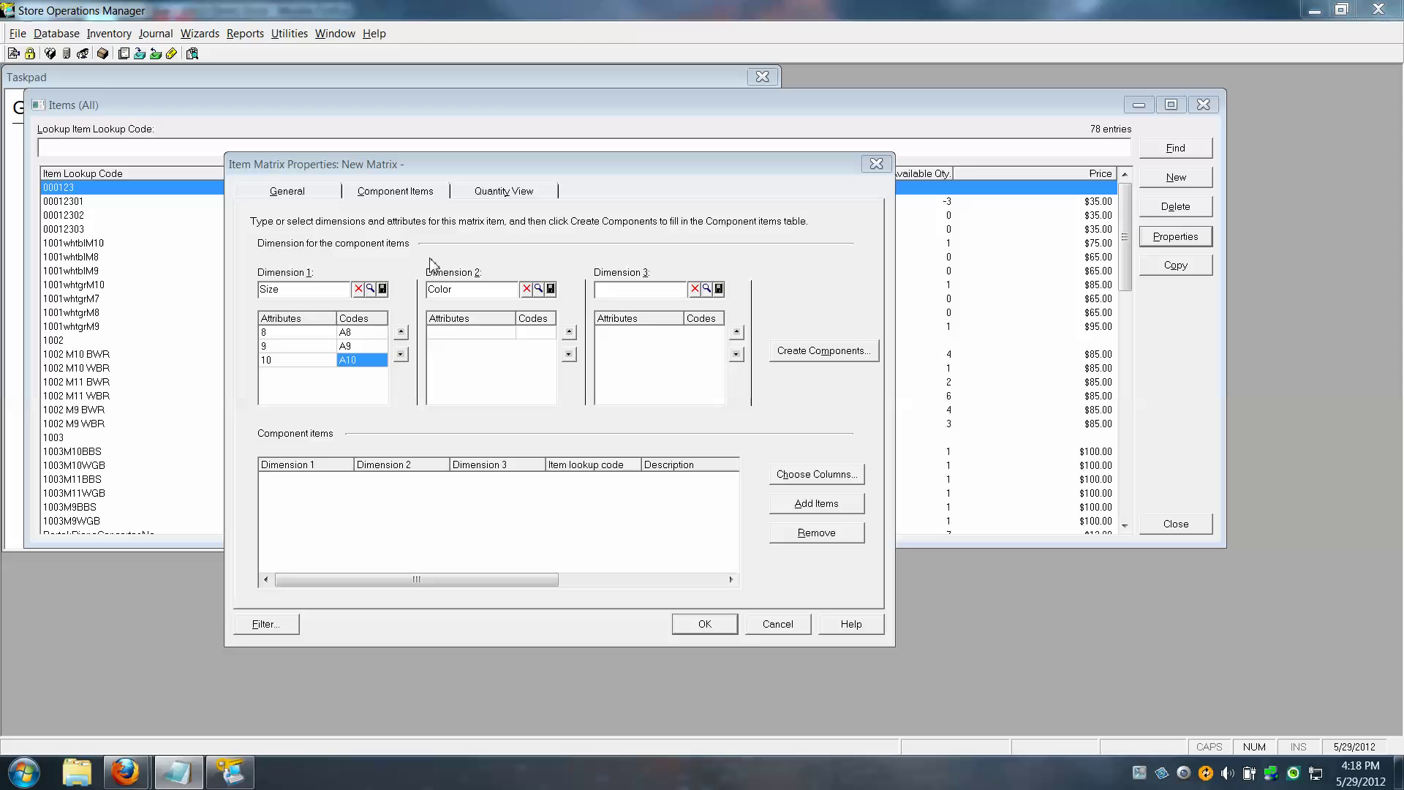
Add the Color attribute White\Black with code WBLK
{"action": "left_click", "coordinate": [443, 339]}
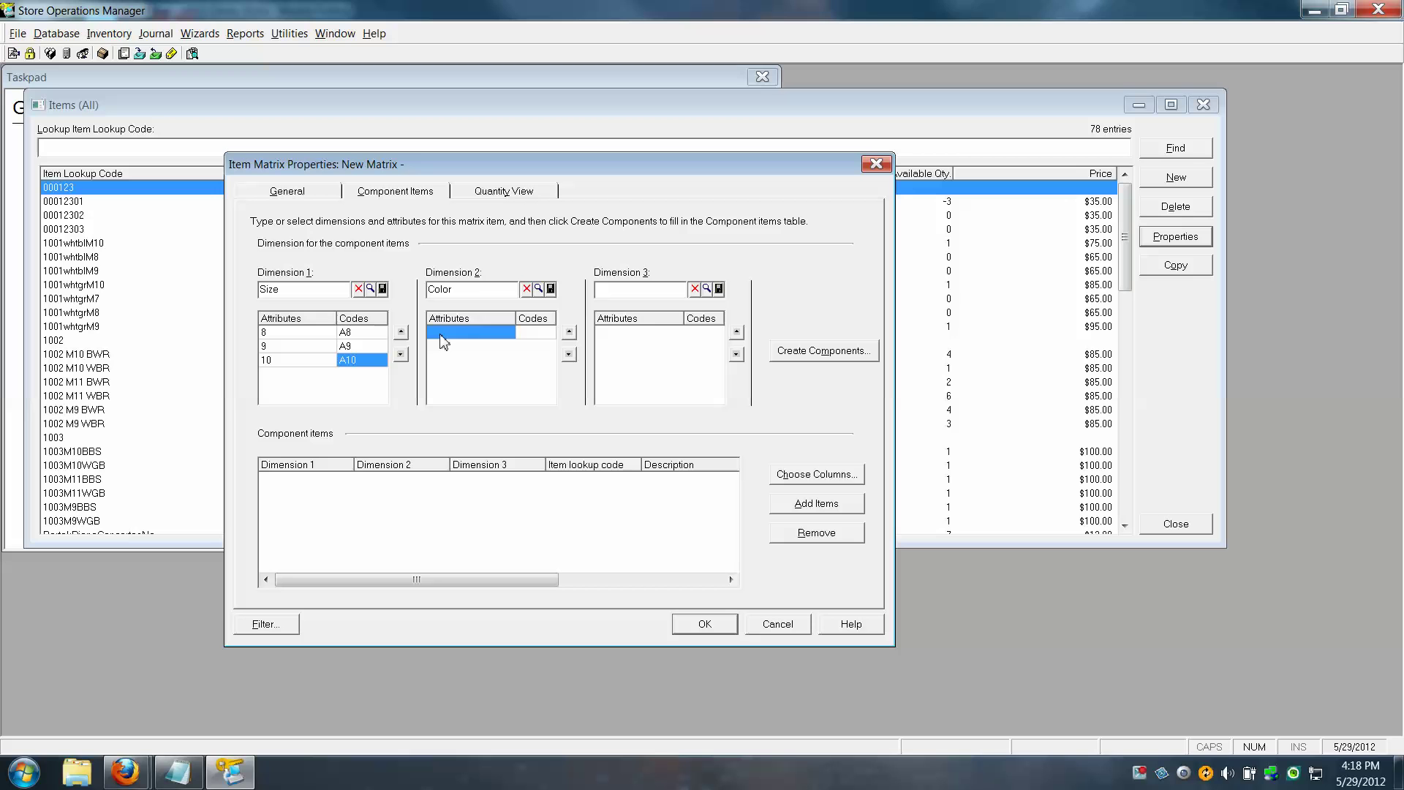
{"action": "type", "text": "W"}
{"action": "key", "text": "Caps_Lock"}
{"action": "type", "text": "hite\\"}
{"action": "key", "text": "Caps_Lock"}
{"action": "type", "text": "B"}
{"action": "key", "text": "Caps_Lock"}
{"action": "type", "text": "lack"}
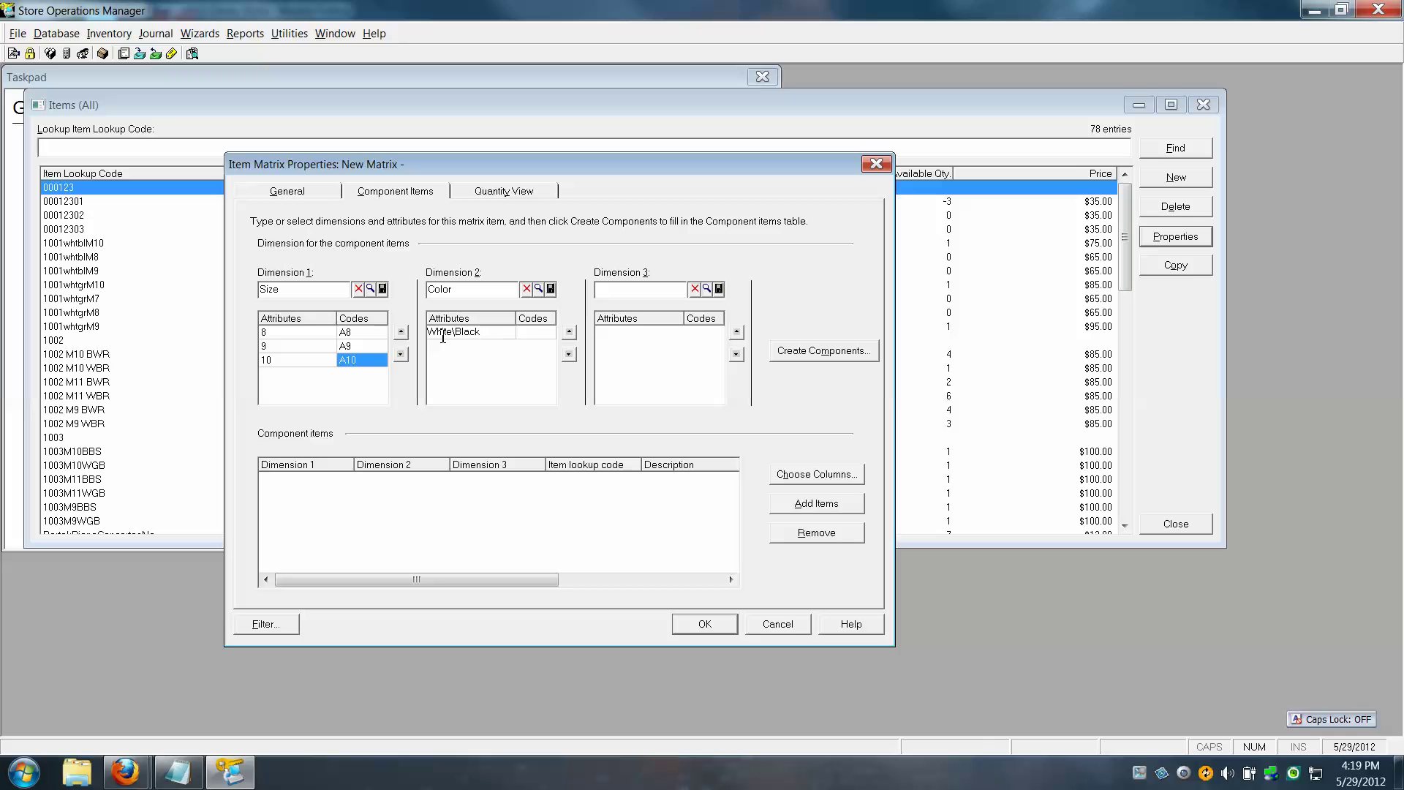
{"action": "left_click", "coordinate": [533, 334]}
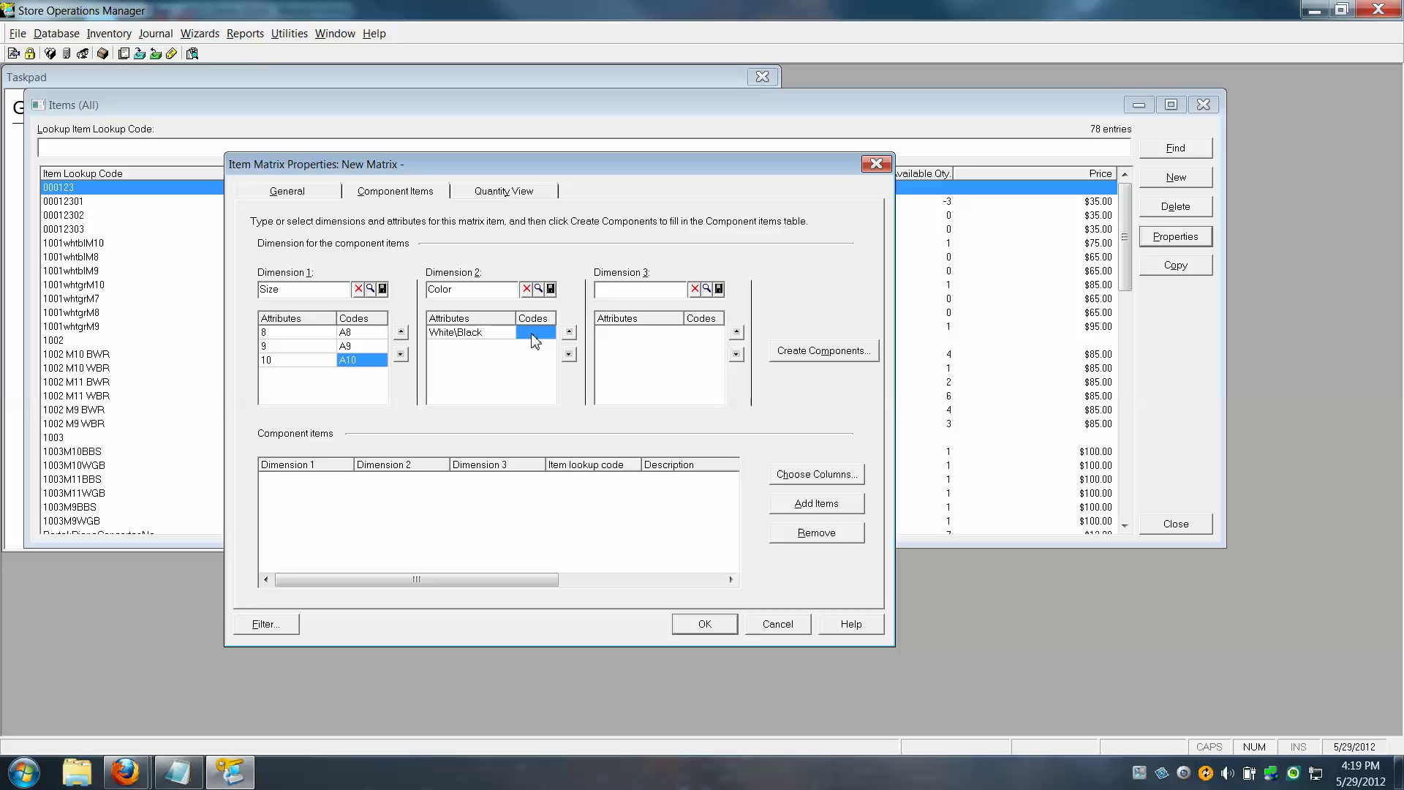
{"action": "type", "text": "w"}
{"action": "key", "text": "BackSpace"}
{"action": "key", "text": "Caps_Lock"}
{"action": "type", "text": "W"}
{"action": "type", "text": "BCK"}
{"action": "key", "text": "Return"}
Add the Color attribute White\Green with code WGRN
{"action": "key", "text": "Left"}
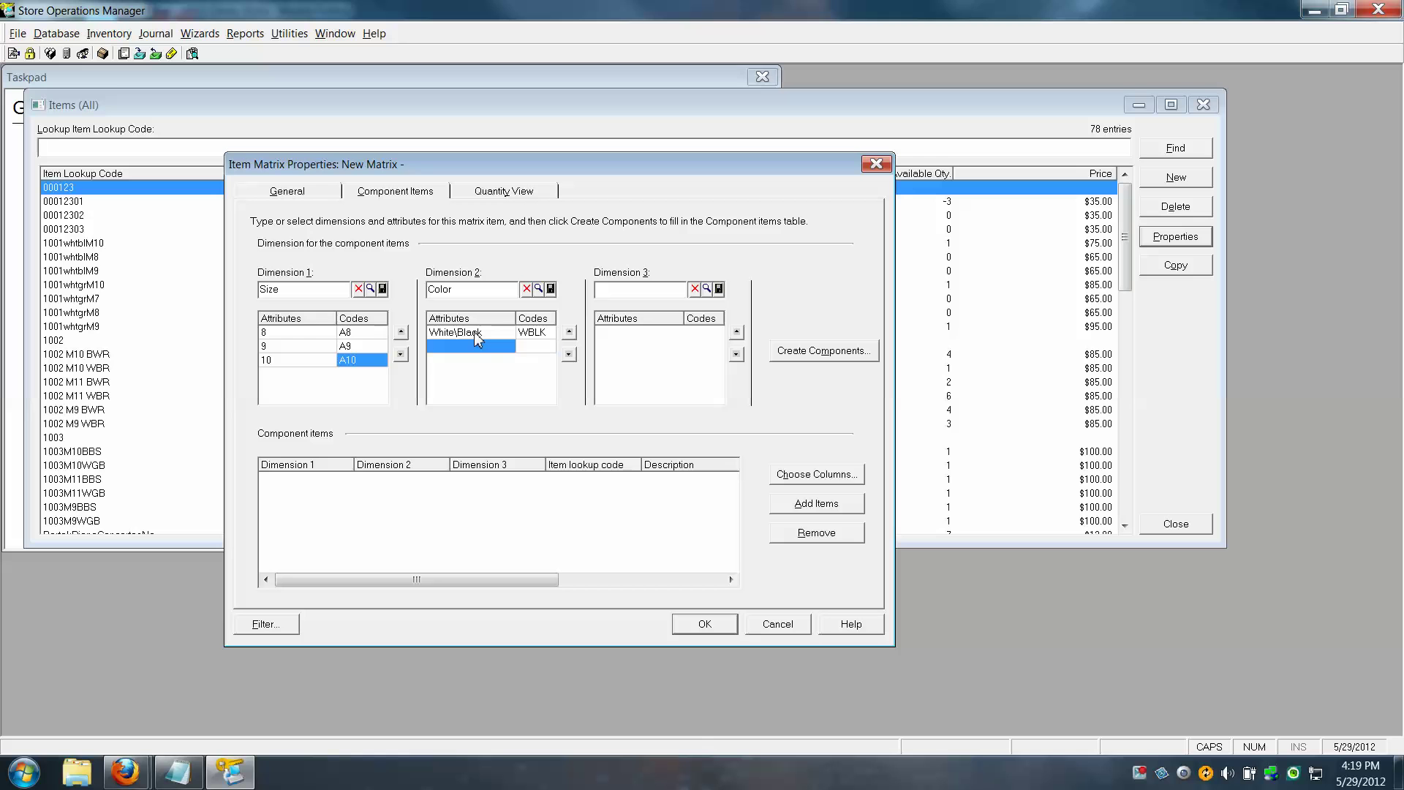
{"action": "type", "text": "W"}
{"action": "key", "text": "Caps_Lock"}
{"action": "type", "text": "hite"}
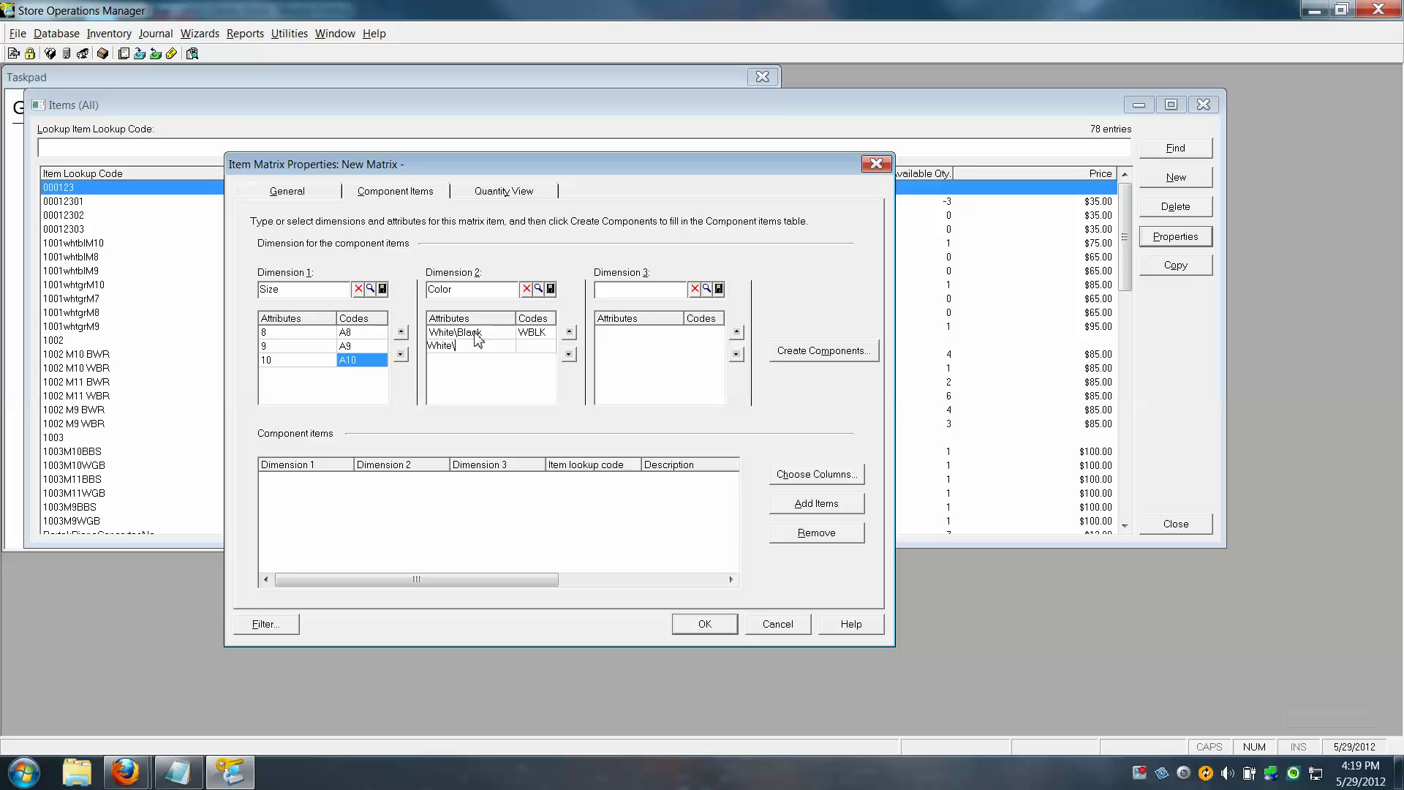
{"action": "type", "text": "\\"}
{"action": "key", "text": "Caps_Lock"}
{"action": "type", "text": "Gr"}
{"action": "key", "text": "Caps_Lock"}
{"action": "type", "text": "reen"}
{"action": "left_click", "coordinate": [533, 349]}
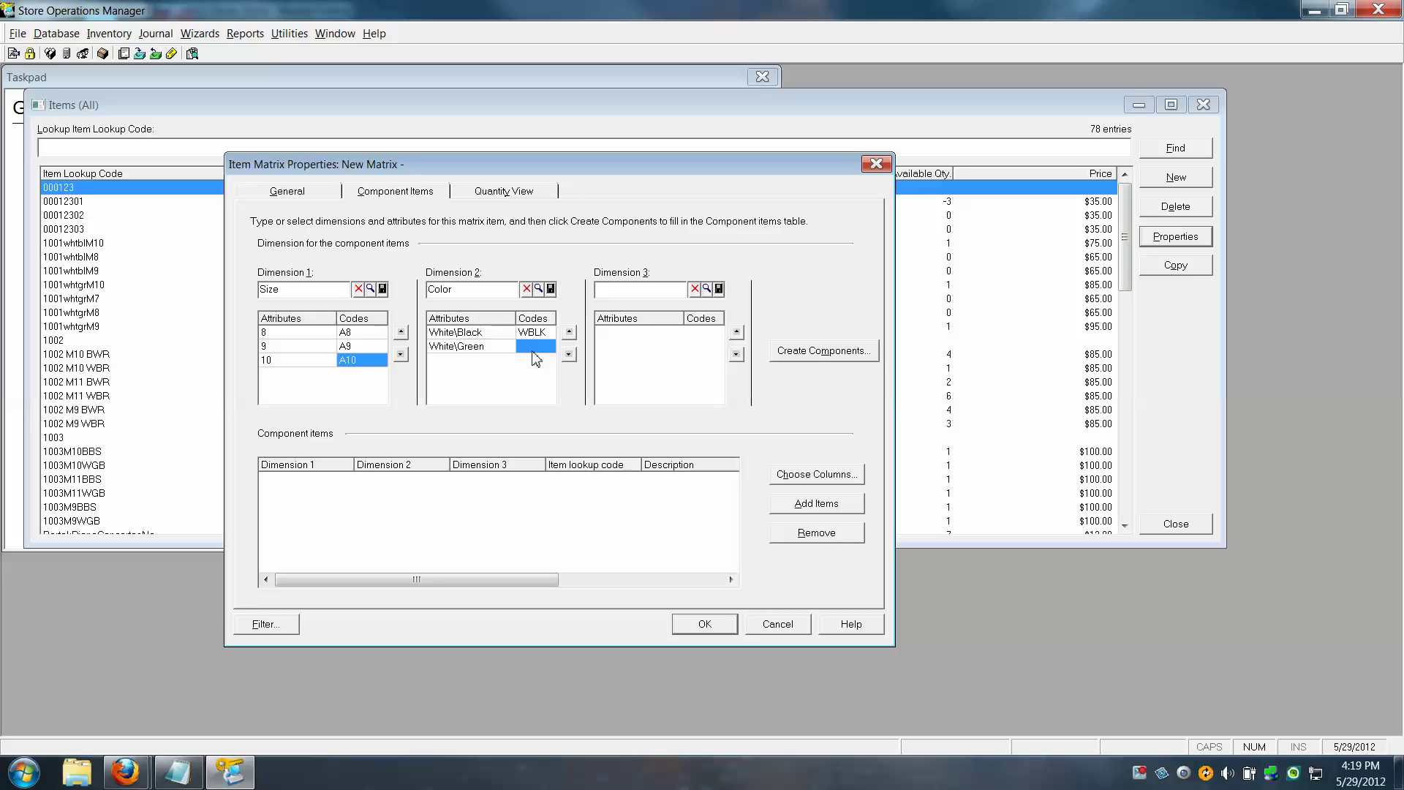
{"action": "key", "text": "Caps_Lock"}
{"action": "key", "text": "F2"}
{"action": "type", "text": "W"}
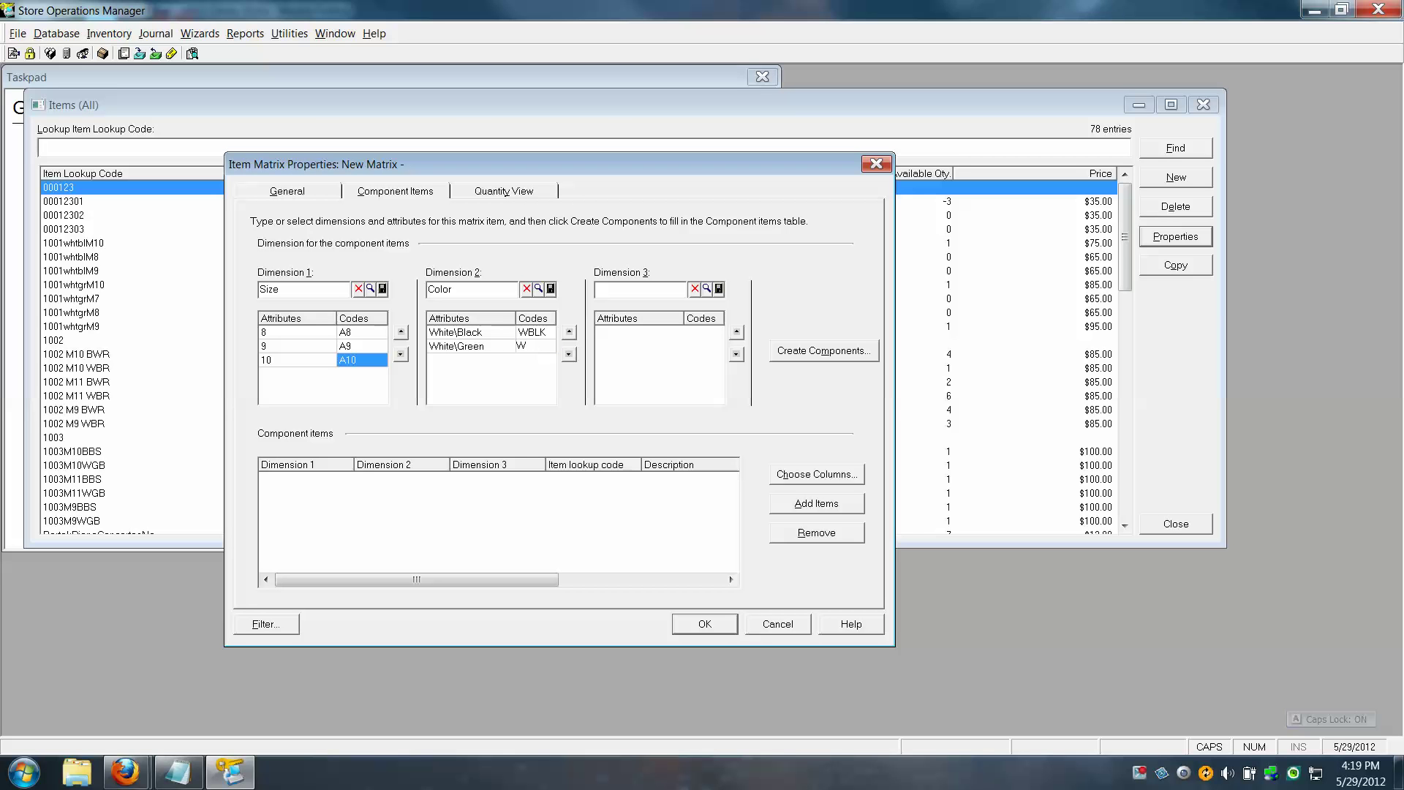
{"action": "type", "text": "GRN"}
{"action": "key", "text": "Caps_Lock"}
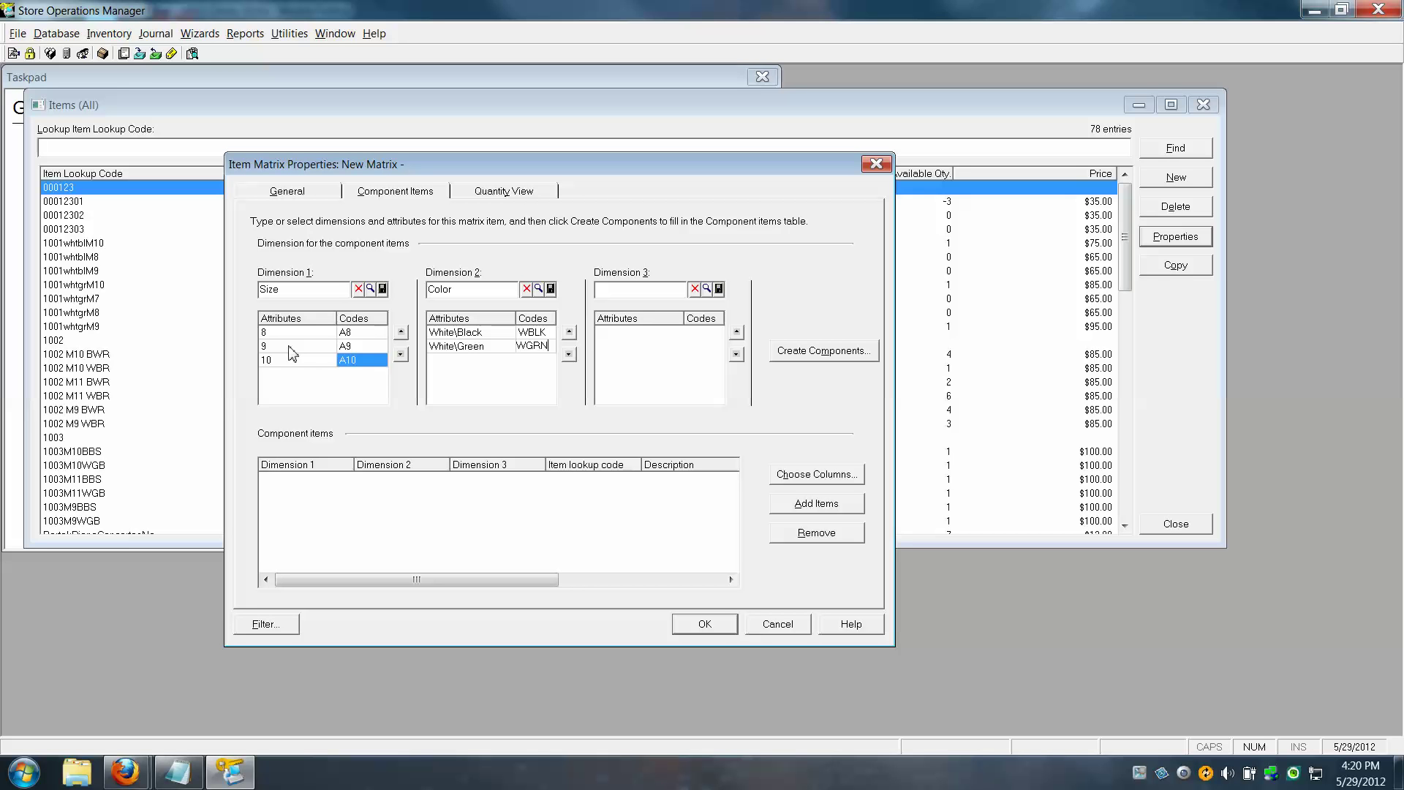
{"action": "left_click", "coordinate": [834, 354]}
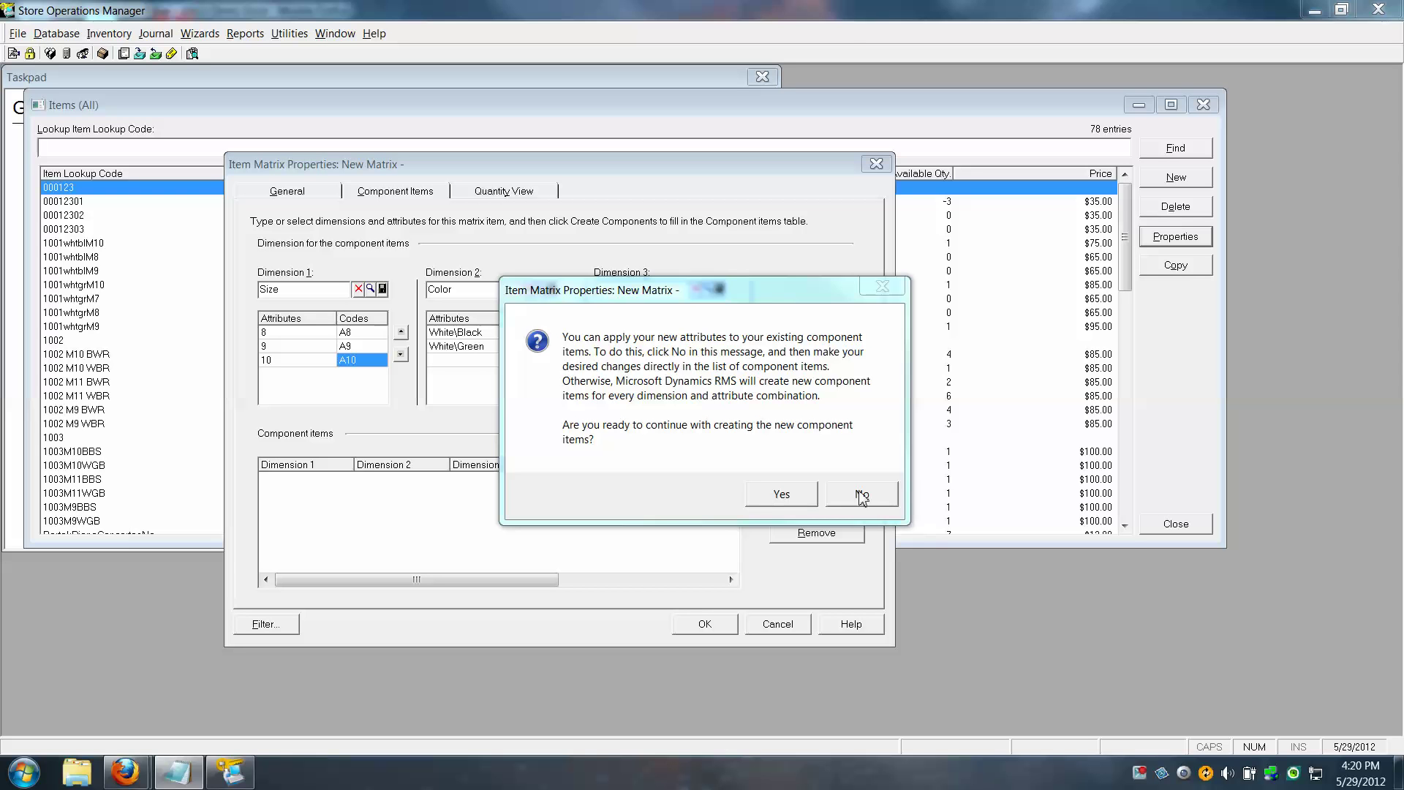
{"action": "left_click", "coordinate": [747, 294]}
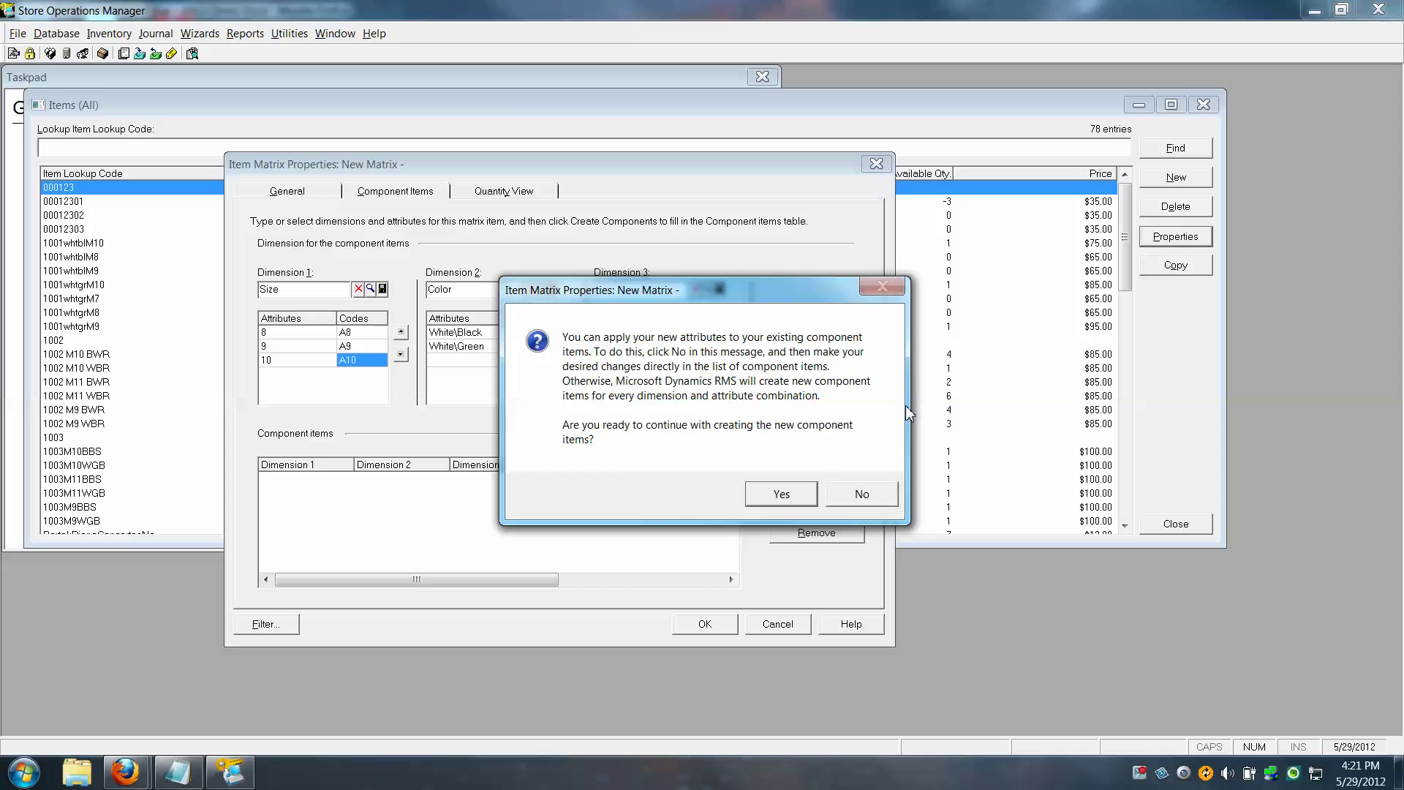
{"action": "left_click", "coordinate": [870, 500]}
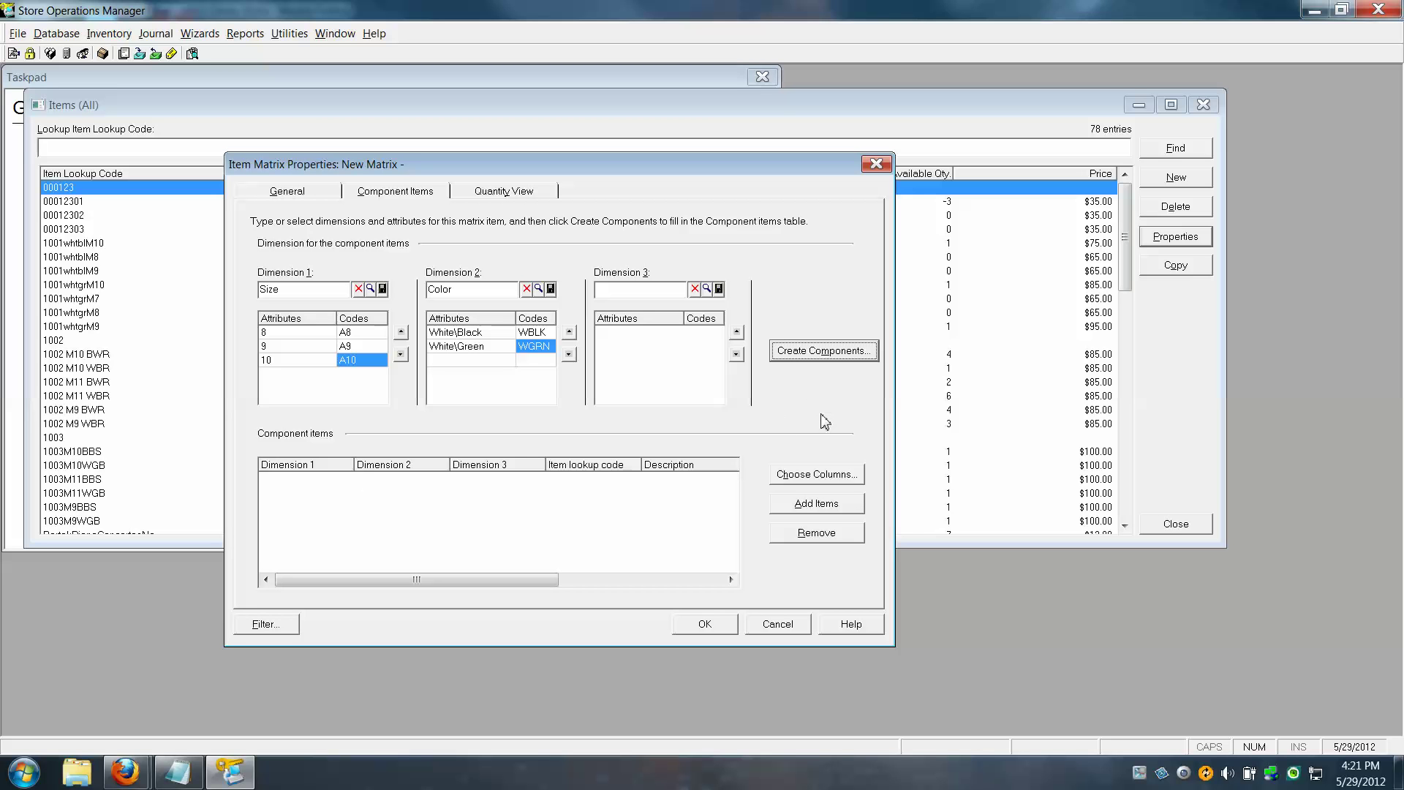
Add existing item 1001whtblM8 as a matrix component
{"action": "left_click", "coordinate": [830, 512]}
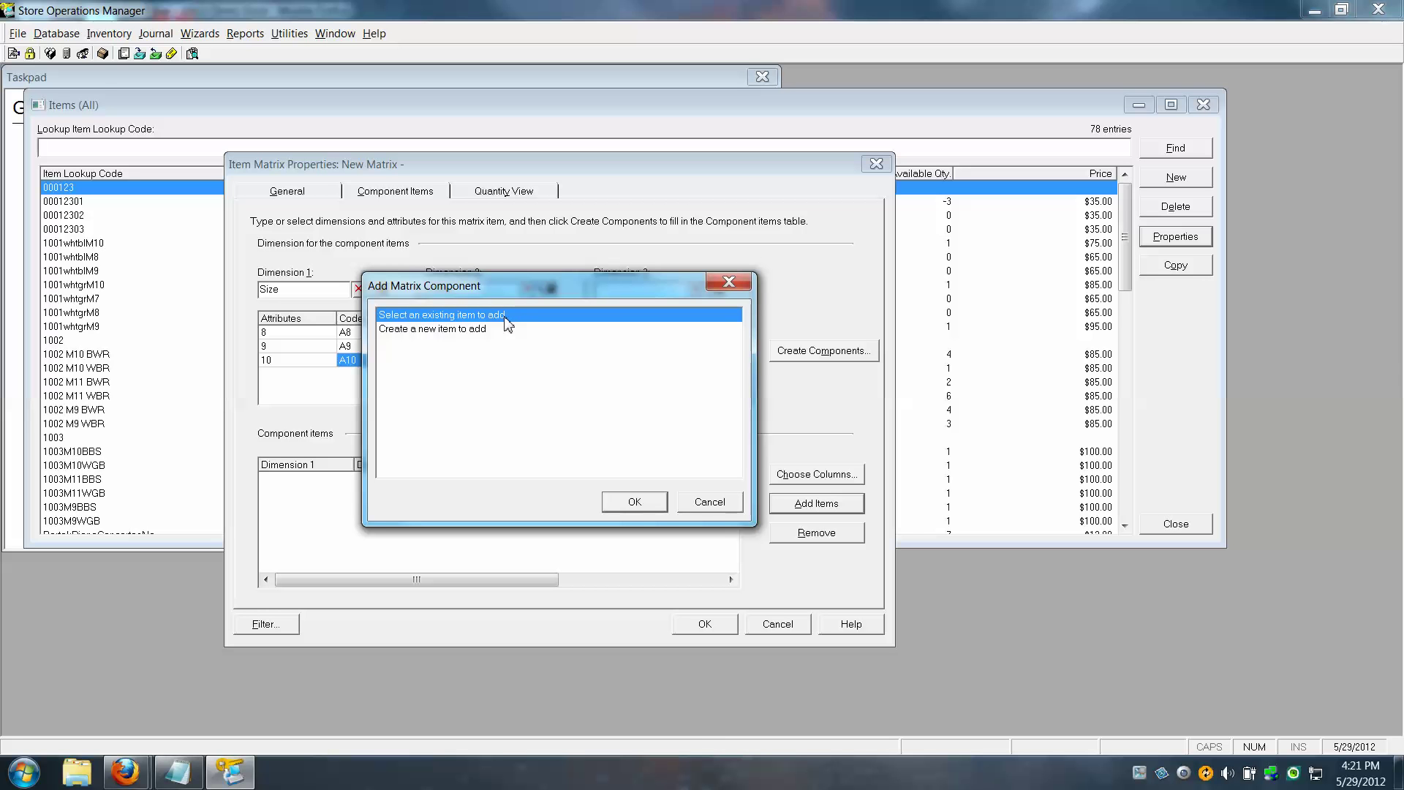
{"action": "left_click", "coordinate": [635, 503]}
{"action": "left_click_drag", "start_coordinate": [666, 261], "coordinate": [936, 140]}
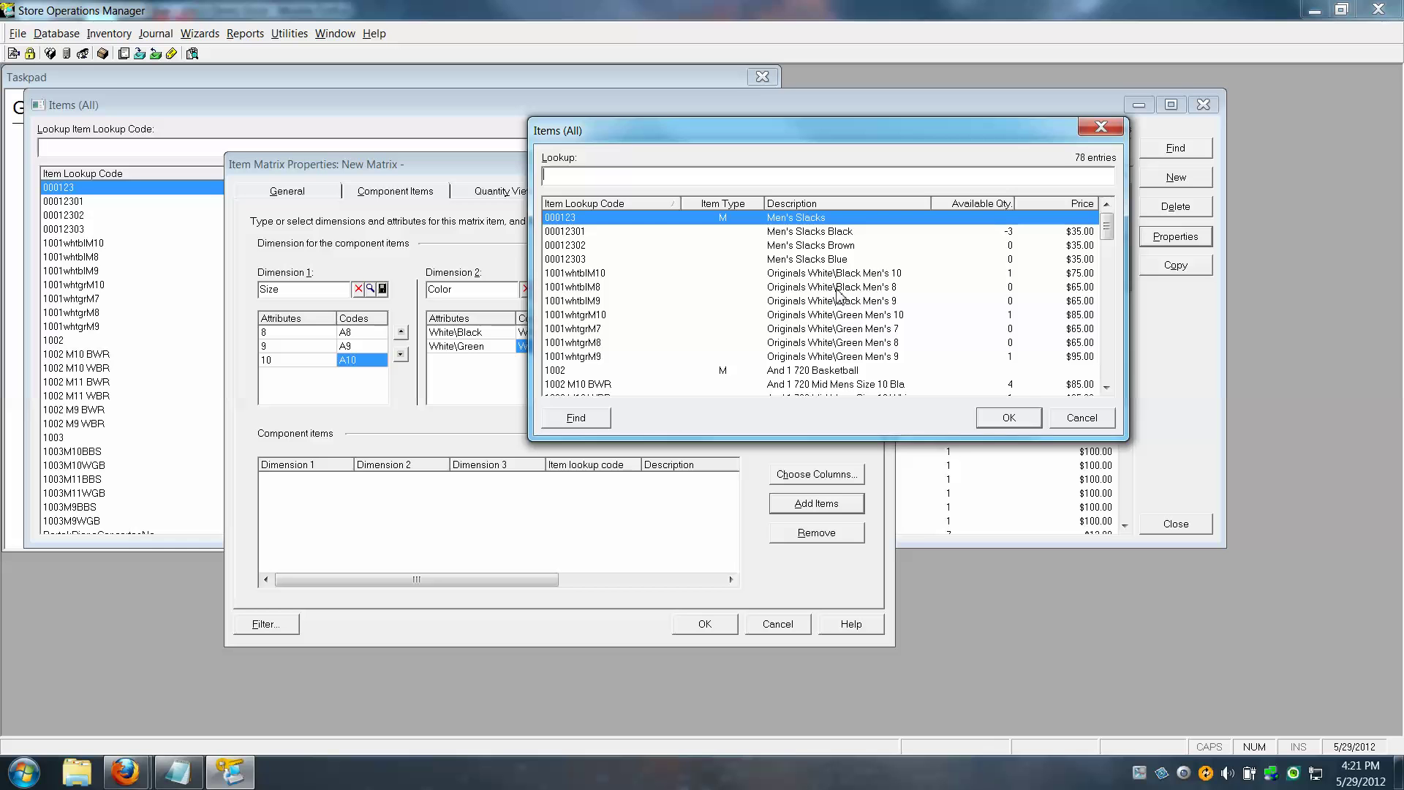
{"action": "left_click", "coordinate": [836, 290]}
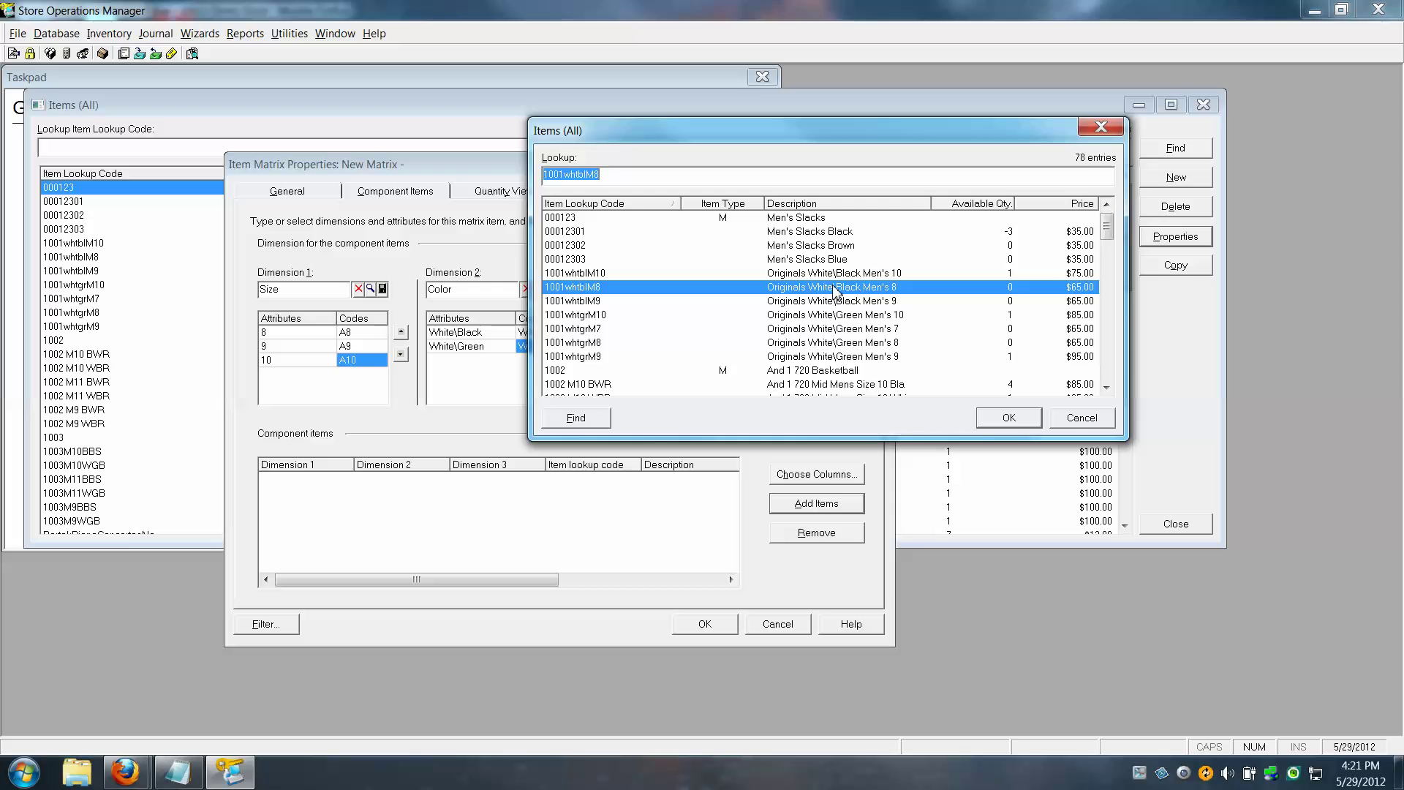
{"action": "left_click", "coordinate": [1009, 418]}
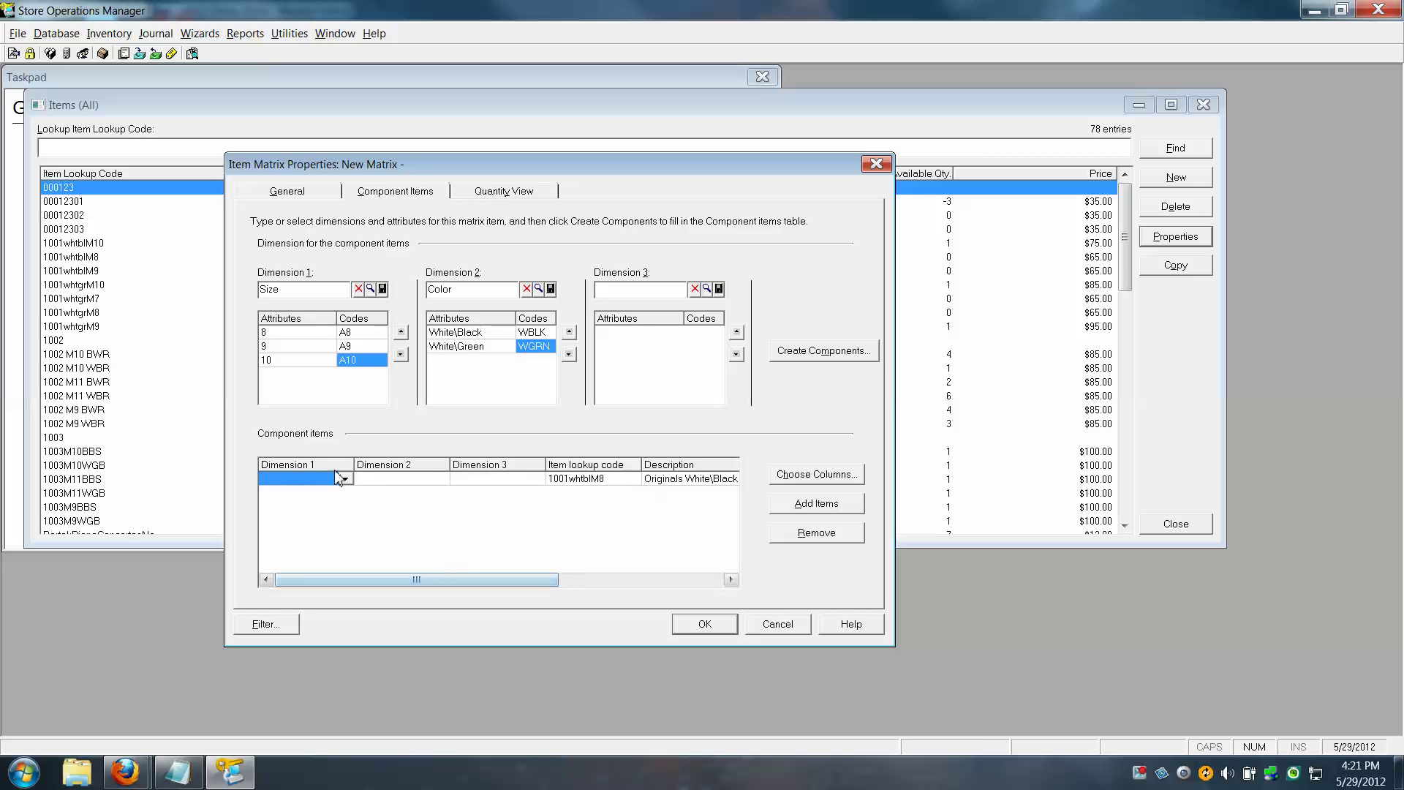
Assign the 1001whtblM8 component Size 8 and Color White\Black
{"action": "left_click_drag", "start_coordinate": [528, 580], "coordinate": [417, 583]}
{"action": "left_click", "coordinate": [345, 480]}
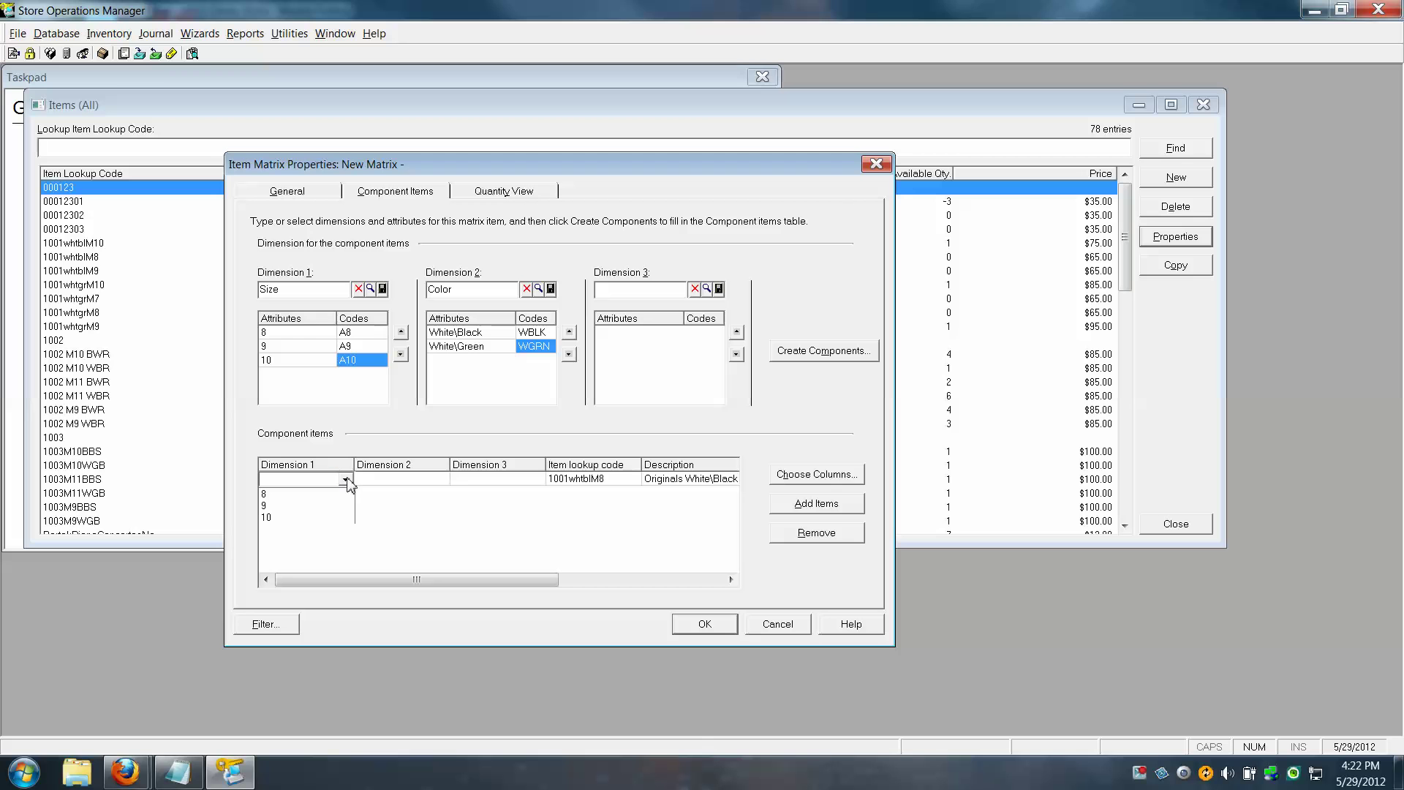
{"action": "left_click", "coordinate": [283, 495]}
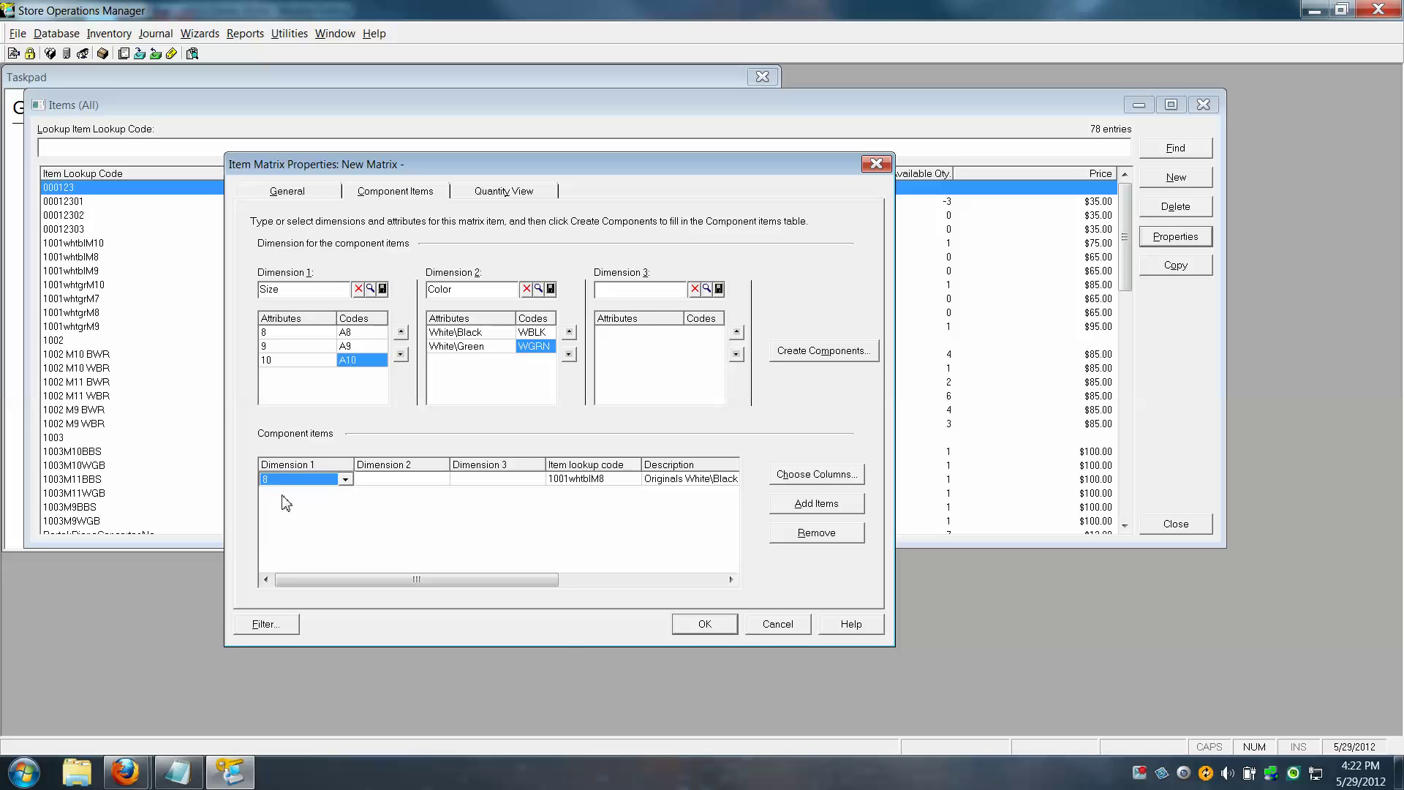
{"action": "left_click", "coordinate": [381, 477]}
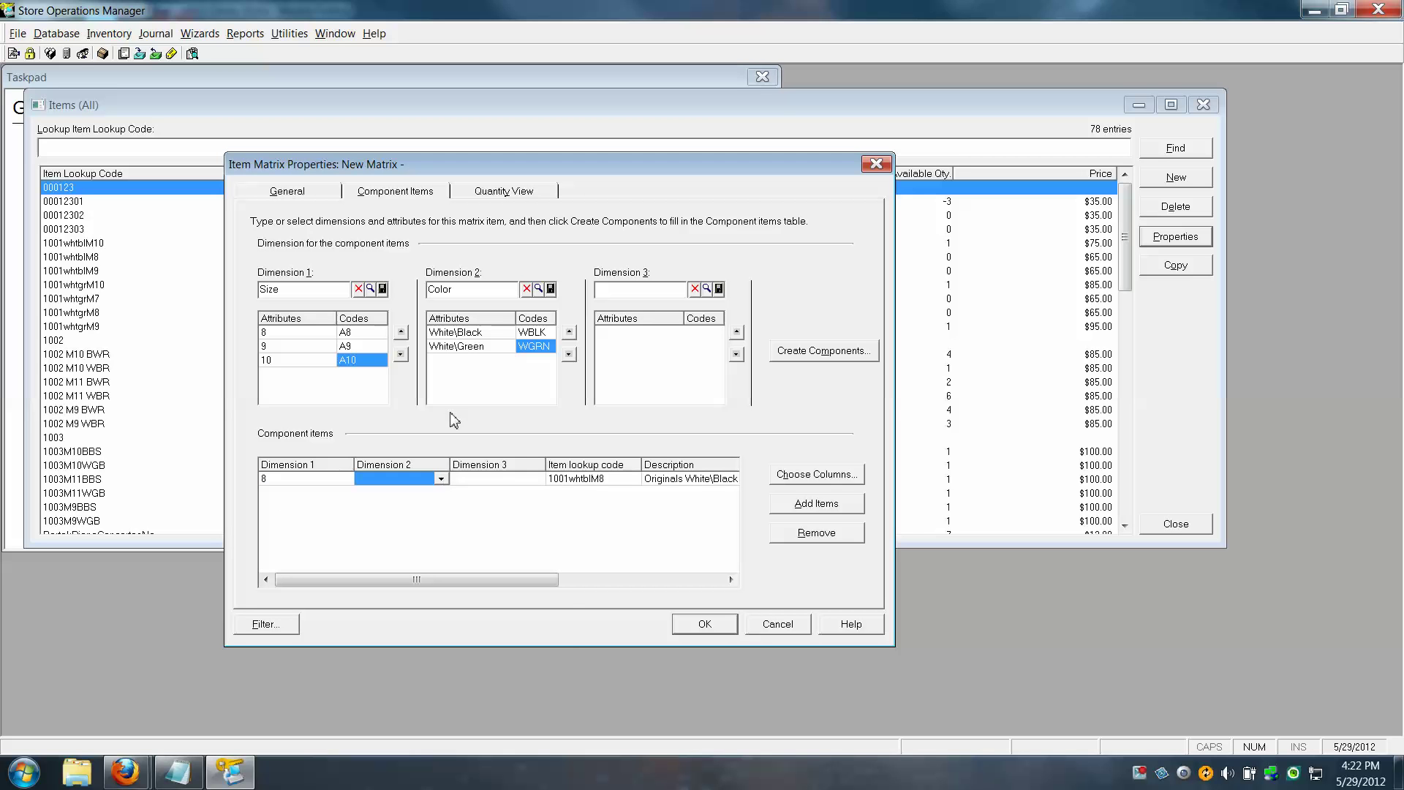
{"action": "left_click", "coordinate": [441, 479]}
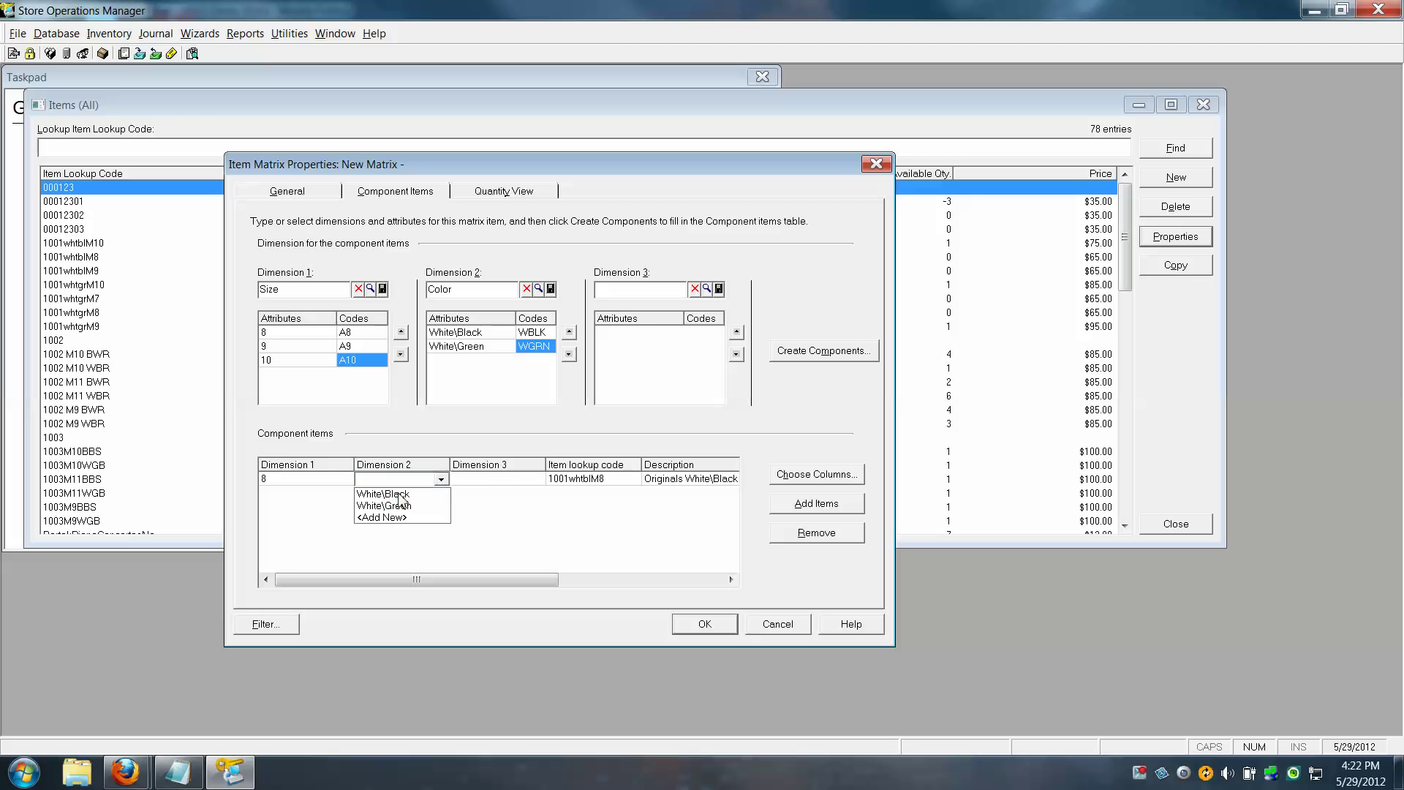
{"action": "left_click", "coordinate": [399, 487]}
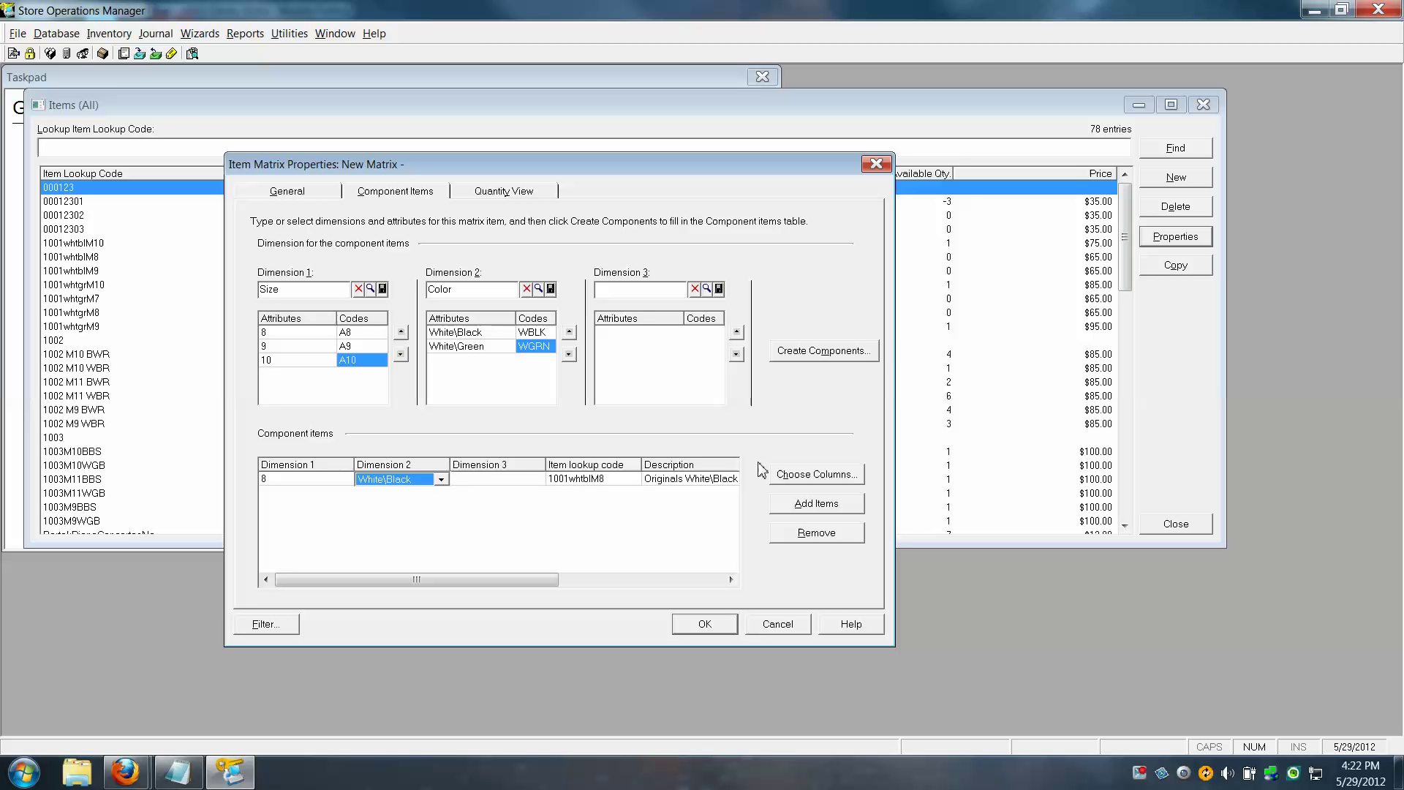
{"action": "left_click", "coordinate": [825, 514]}
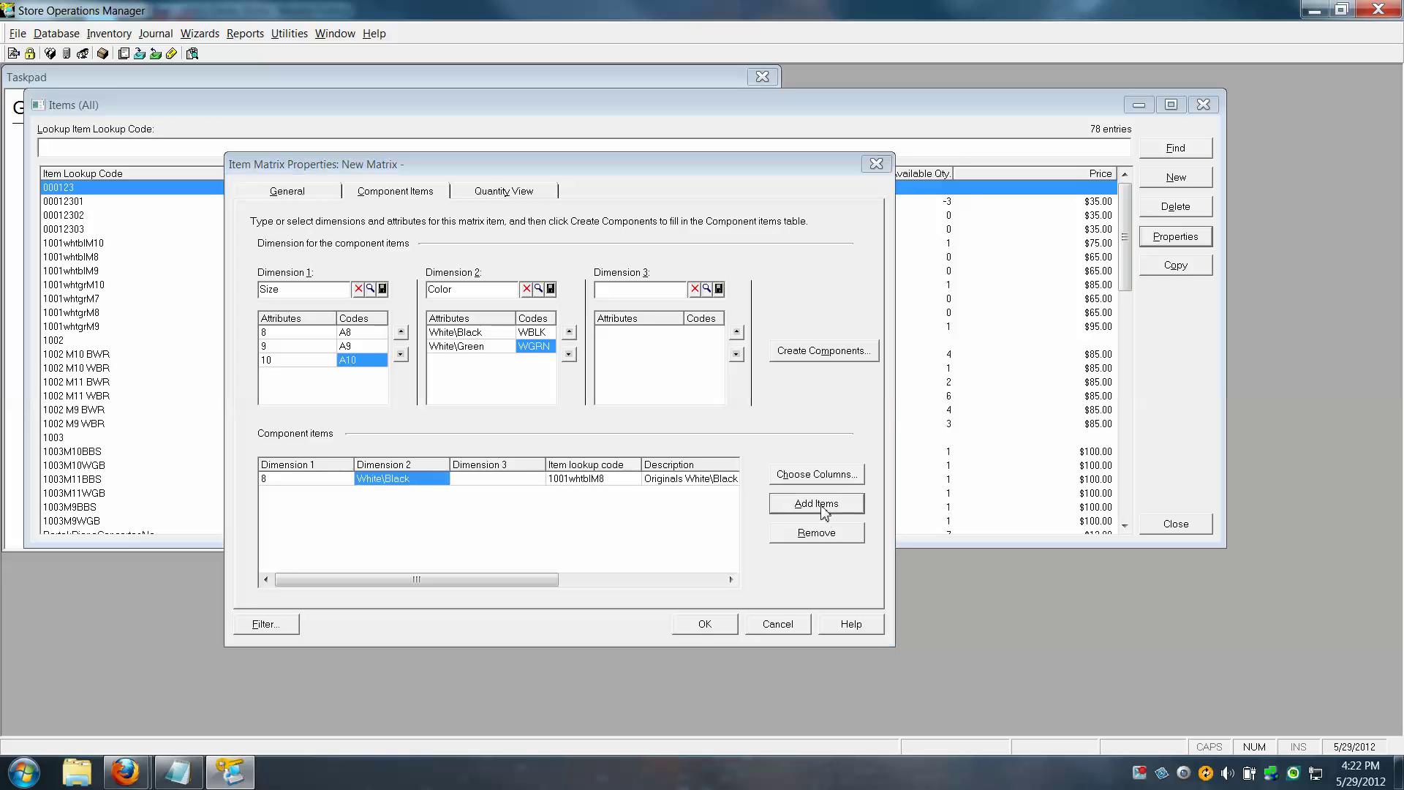
Add existing item 1001whtblM9 as a component with Size 9 and Color White\Black
{"action": "left_click", "coordinate": [633, 505]}
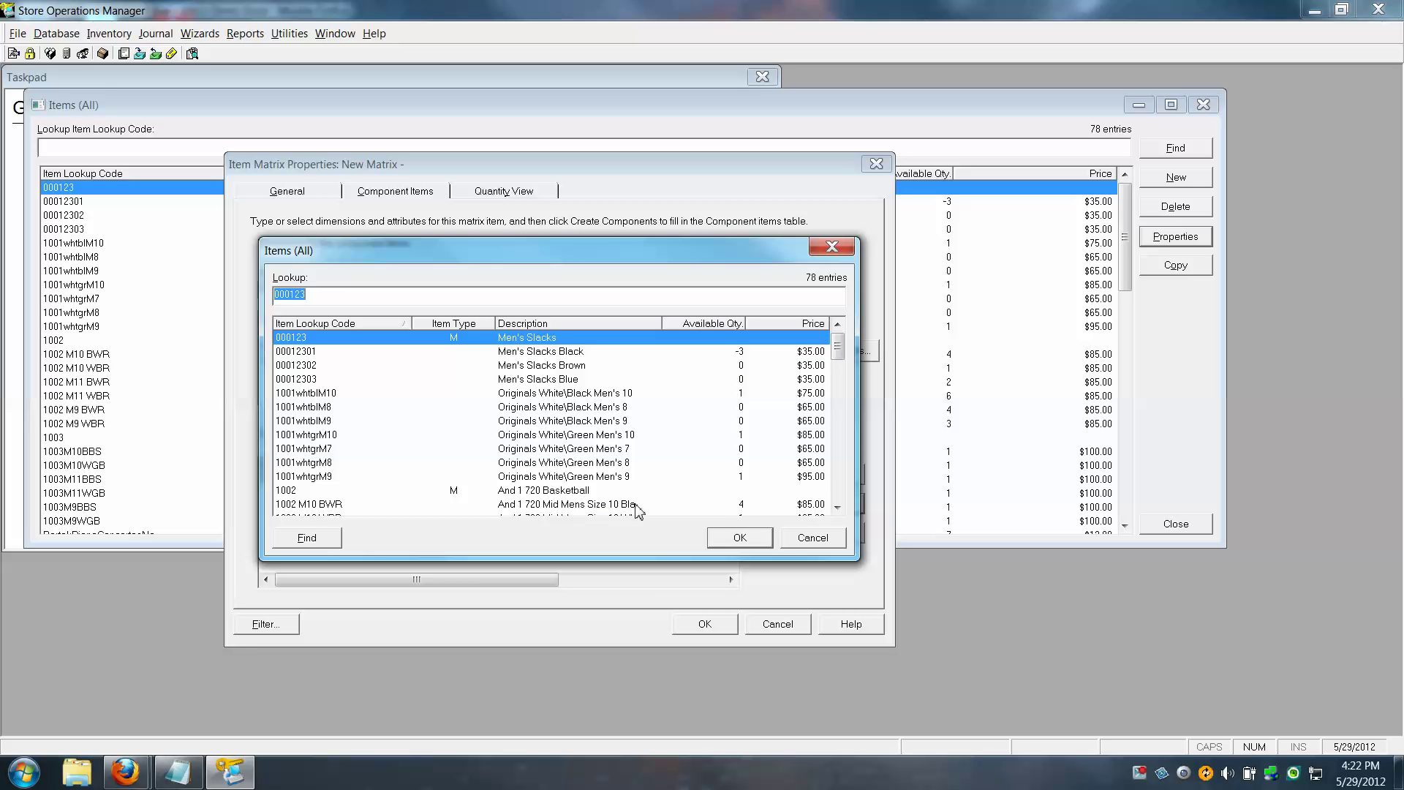
{"action": "left_click", "coordinate": [608, 421]}
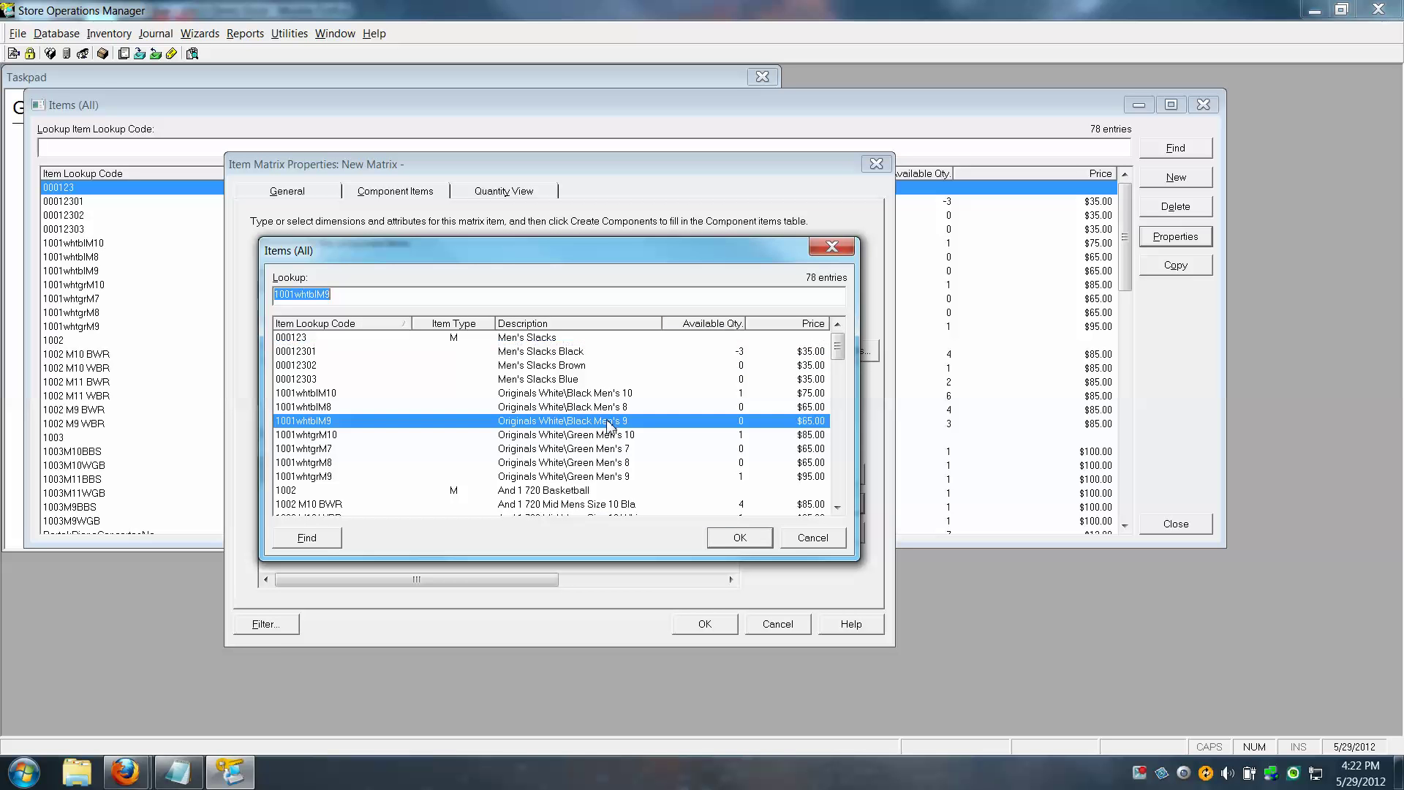
{"action": "left_click", "coordinate": [747, 542]}
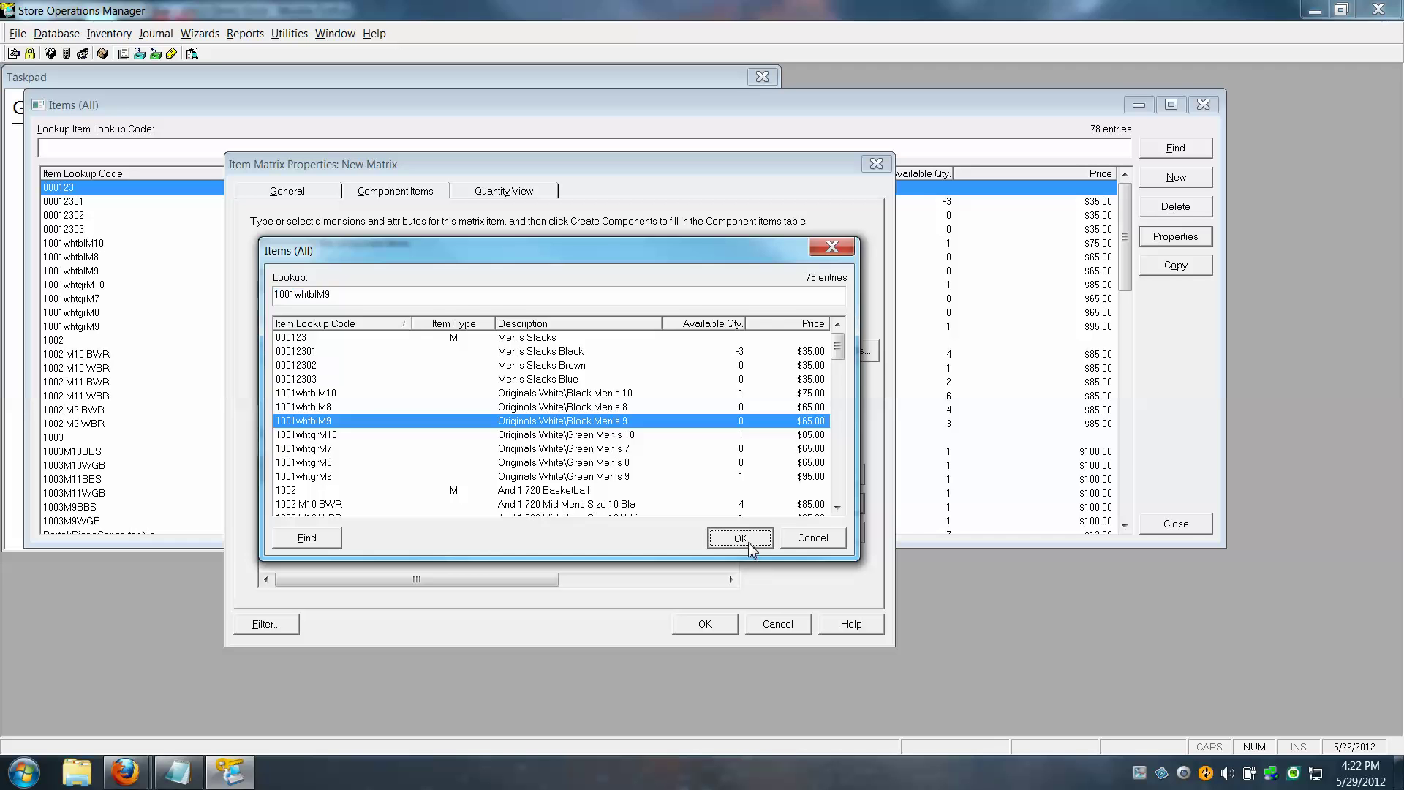
{"action": "left_click", "coordinate": [345, 493]}
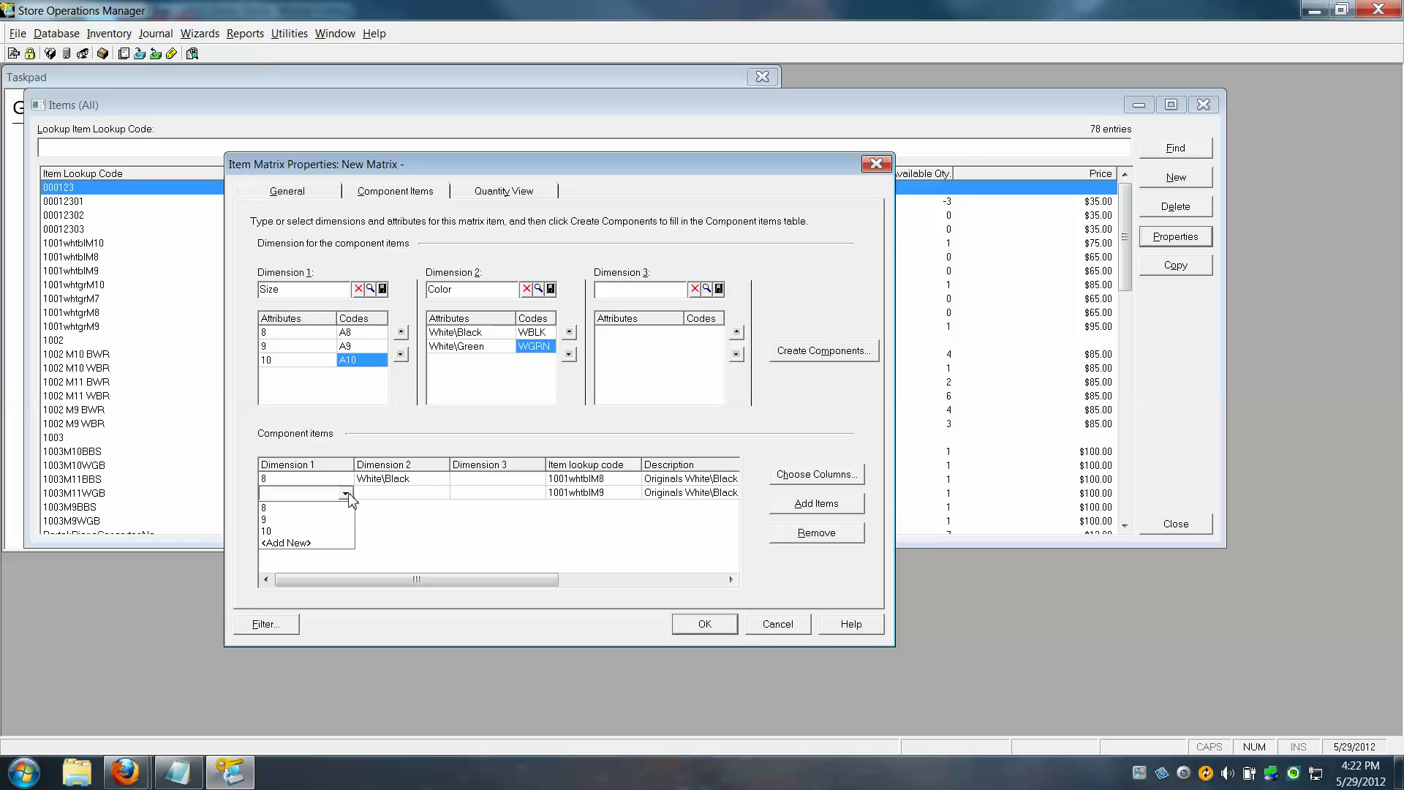
{"action": "left_click", "coordinate": [289, 519]}
{"action": "left_click", "coordinate": [387, 494]}
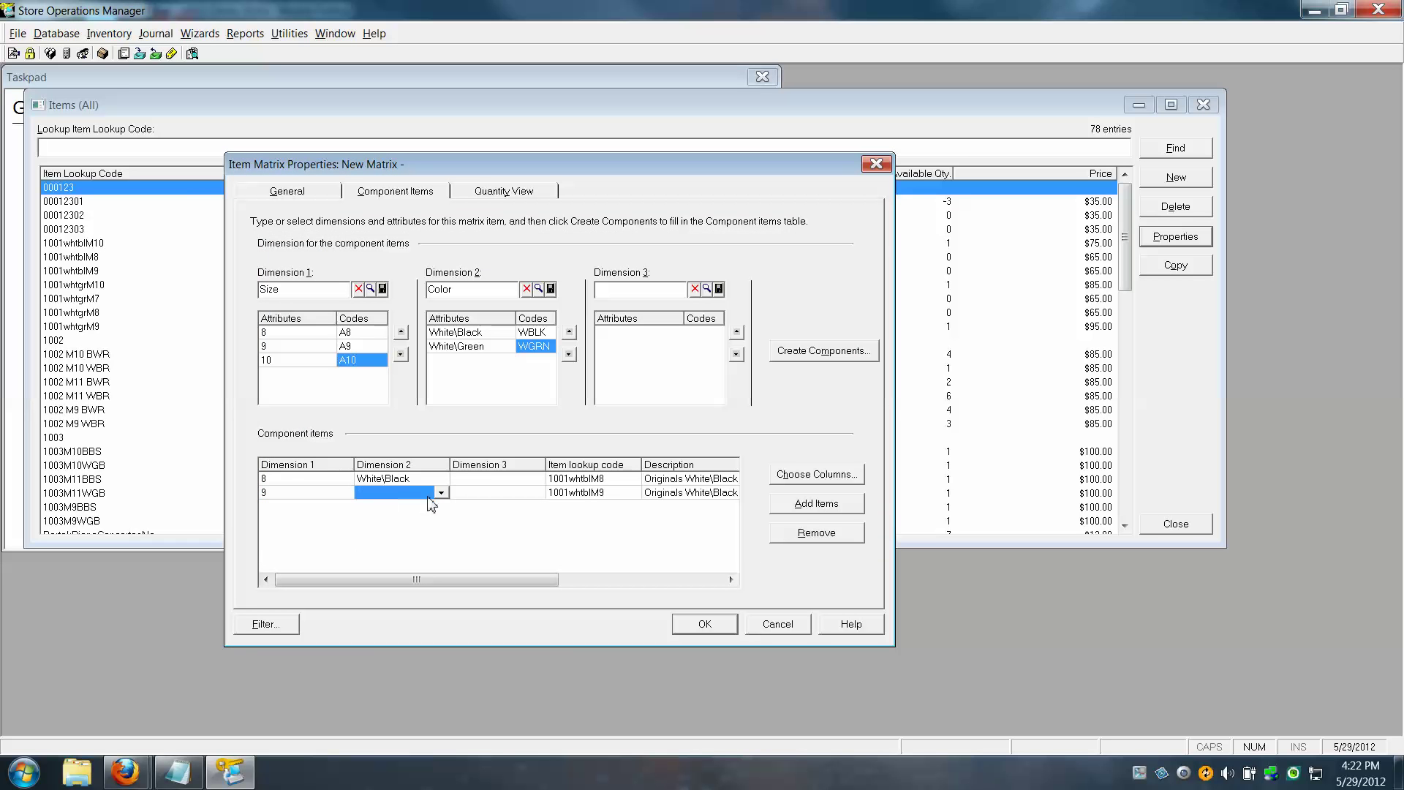
{"action": "left_click", "coordinate": [442, 494]}
{"action": "left_click", "coordinate": [404, 507]}
Add existing item 1001whtblM10 as a component with Size 10 and Color White\Black
{"action": "left_click", "coordinate": [828, 506]}
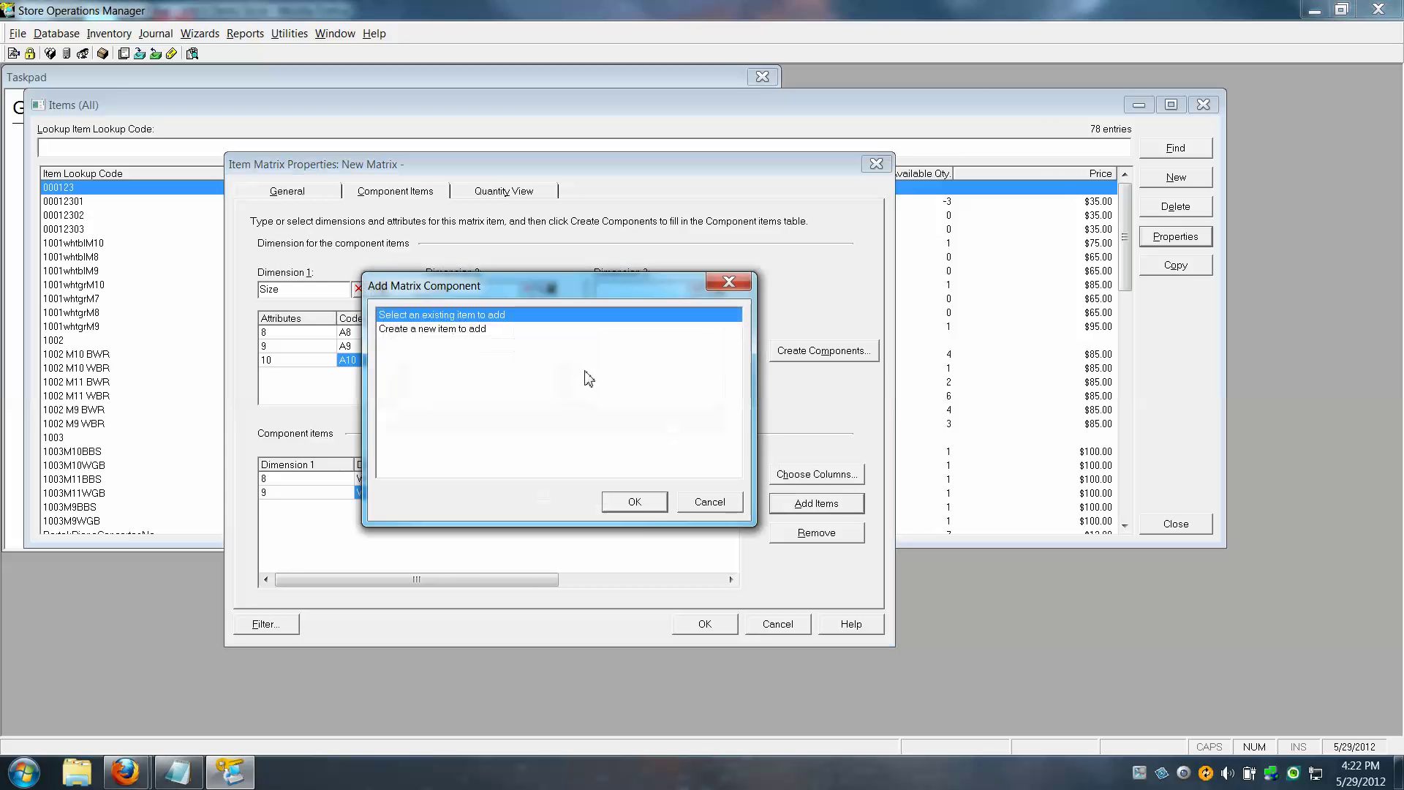
{"action": "left_click", "coordinate": [633, 502]}
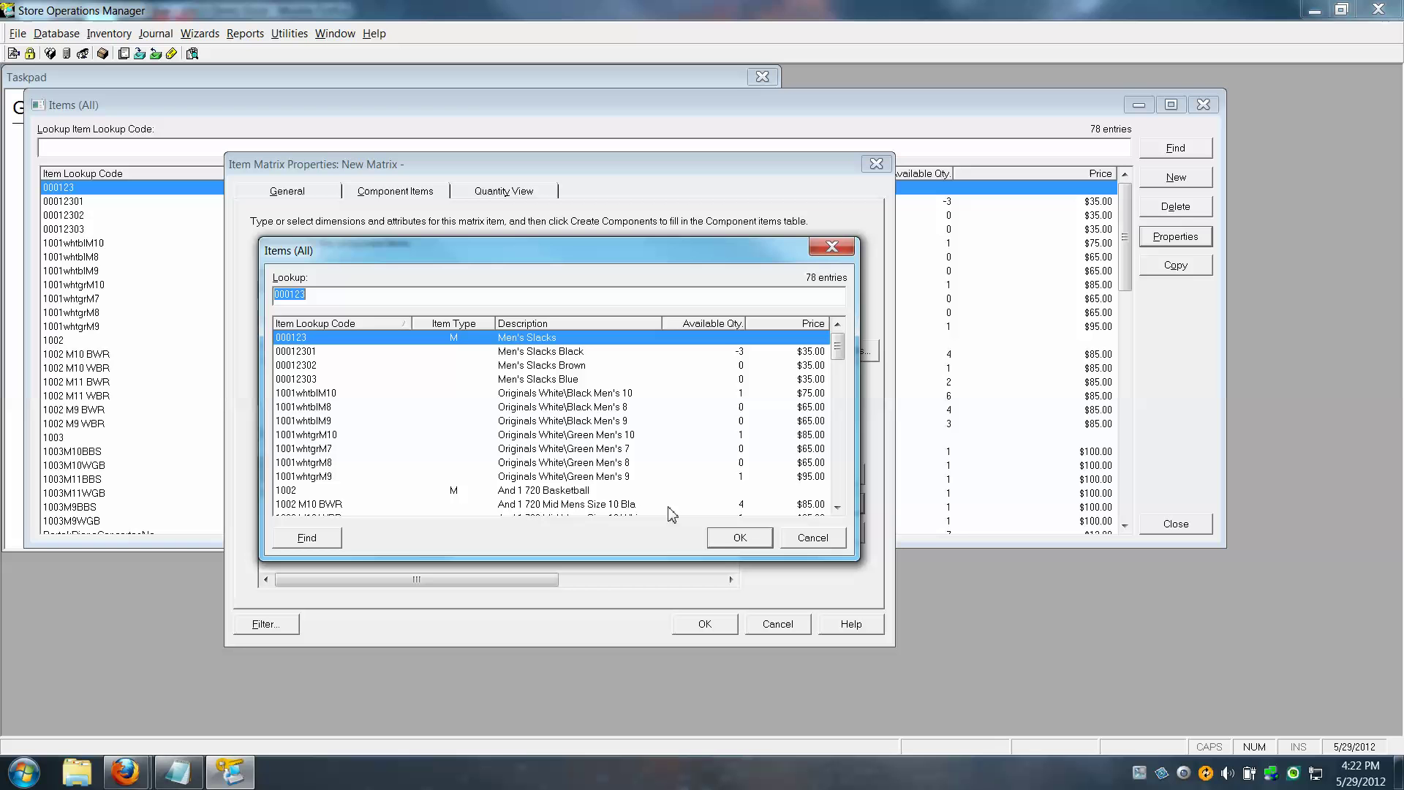
{"action": "left_click", "coordinate": [611, 395]}
{"action": "left_click", "coordinate": [740, 537]}
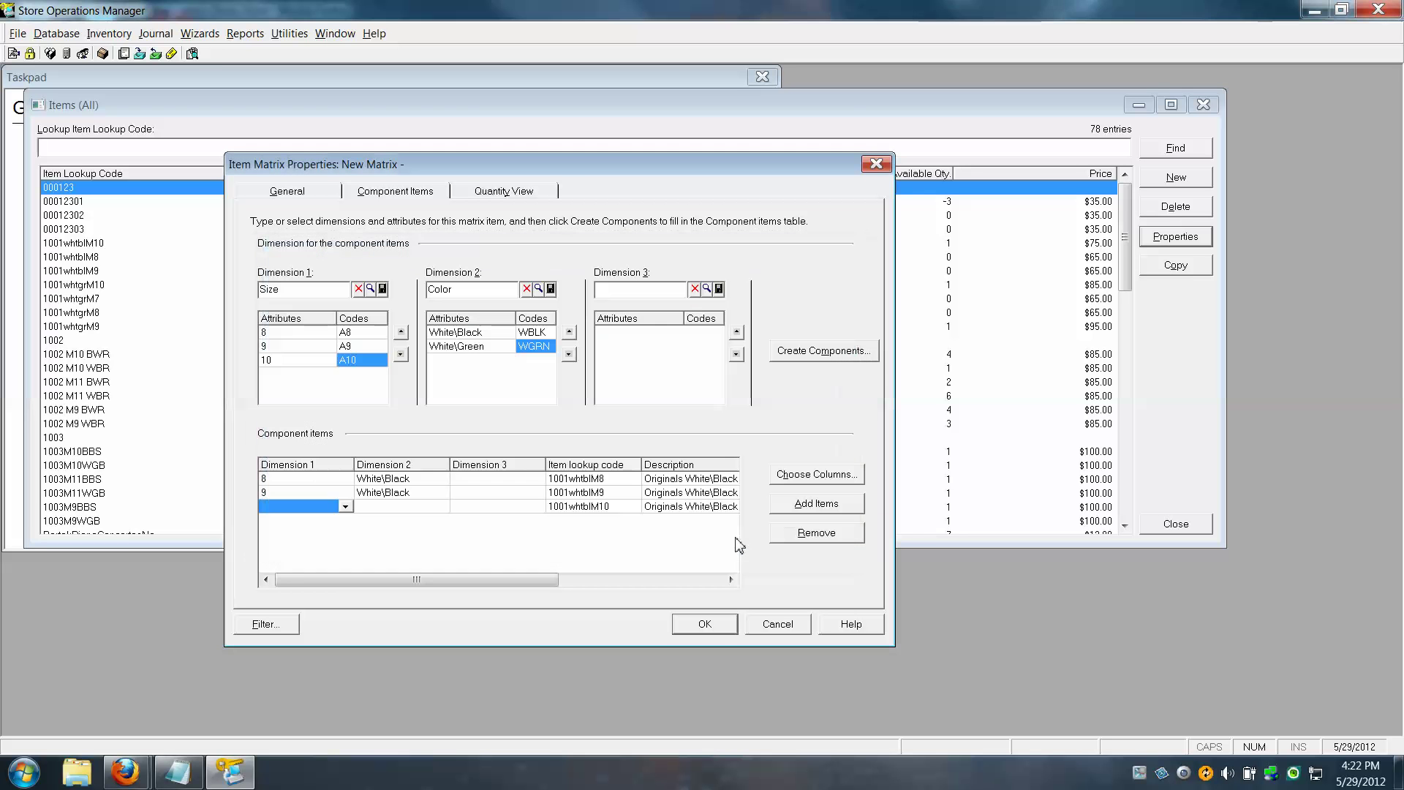
{"action": "left_click", "coordinate": [345, 506]}
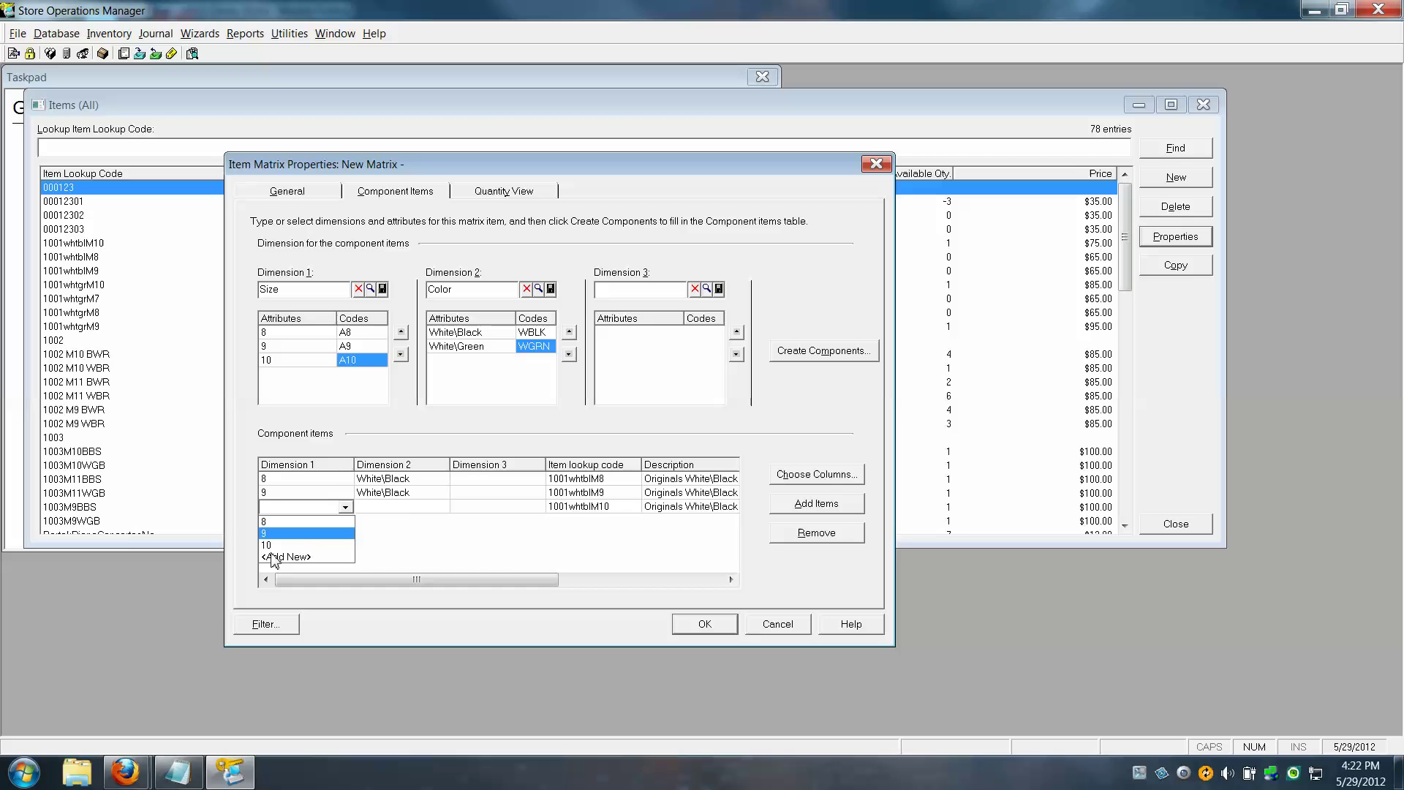
{"action": "left_click", "coordinate": [272, 547]}
{"action": "left_click", "coordinate": [407, 509]}
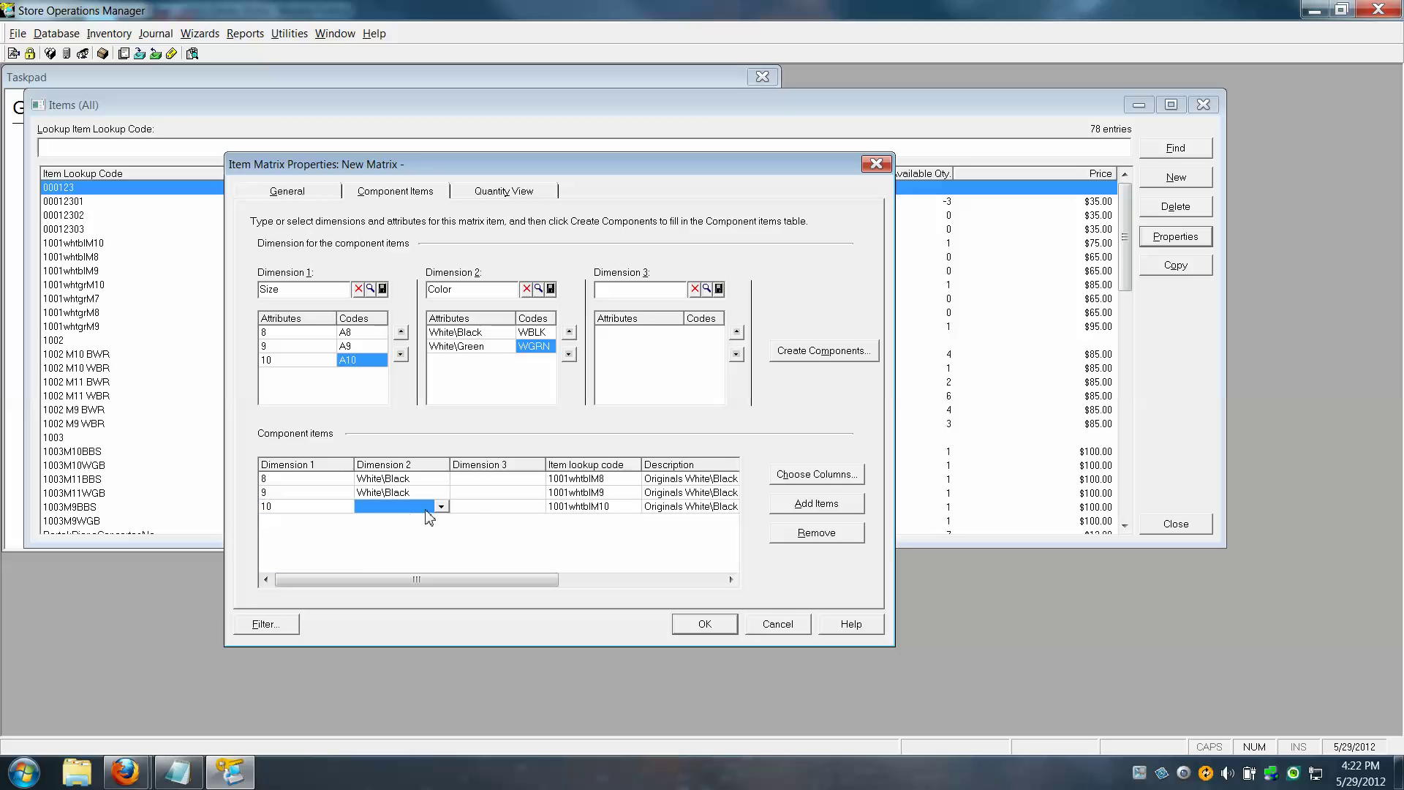
{"action": "left_click", "coordinate": [442, 507]}
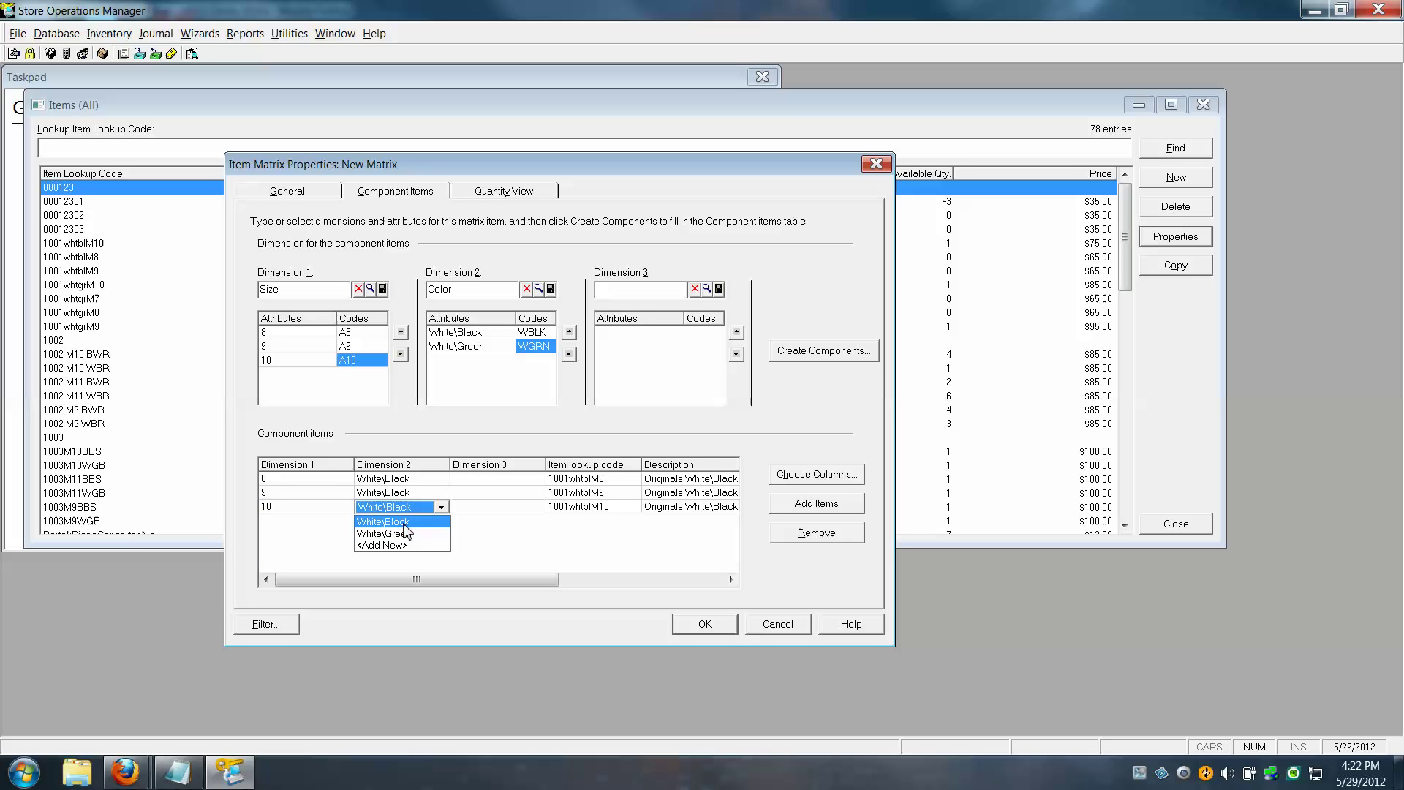
{"action": "left_click", "coordinate": [395, 520]}
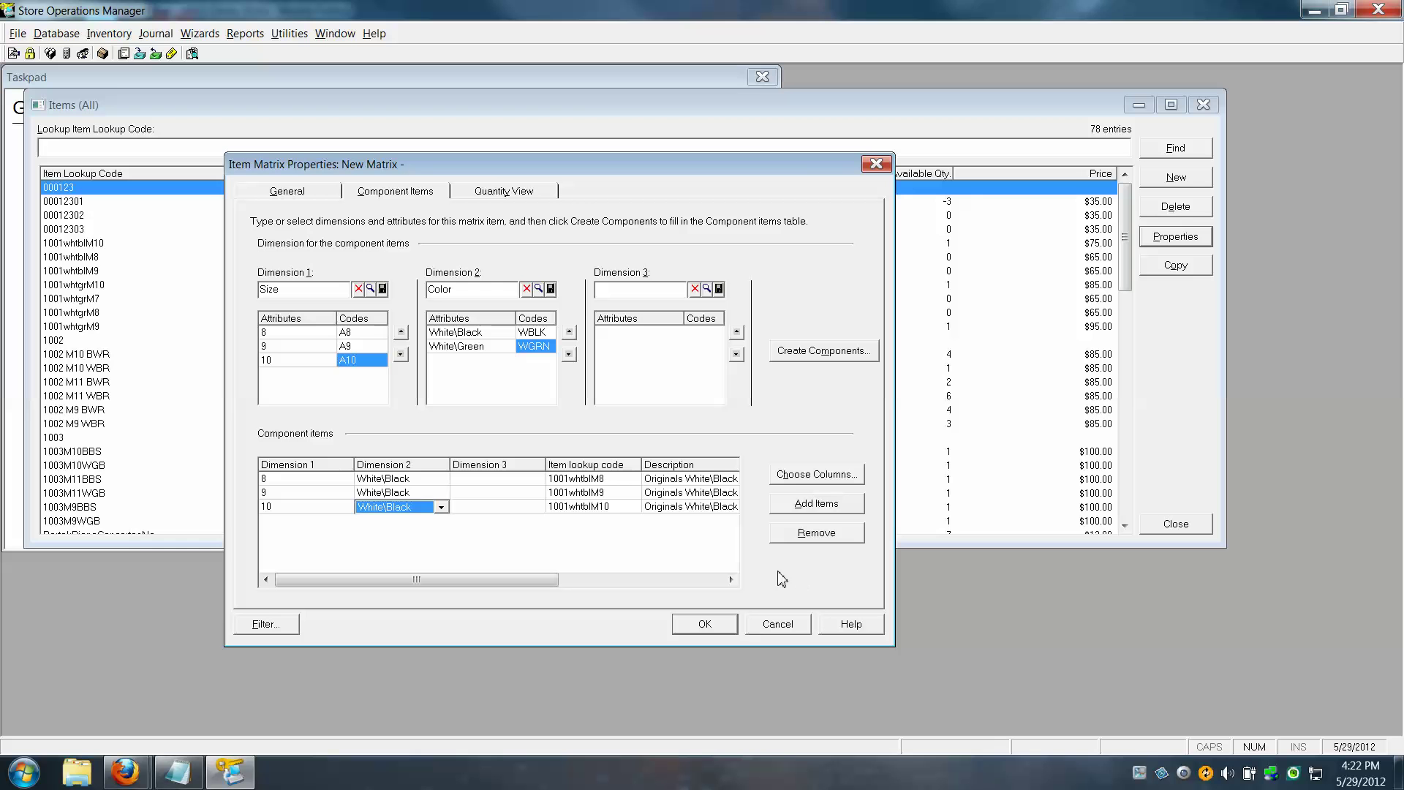
{"action": "left_click", "coordinate": [831, 504]}
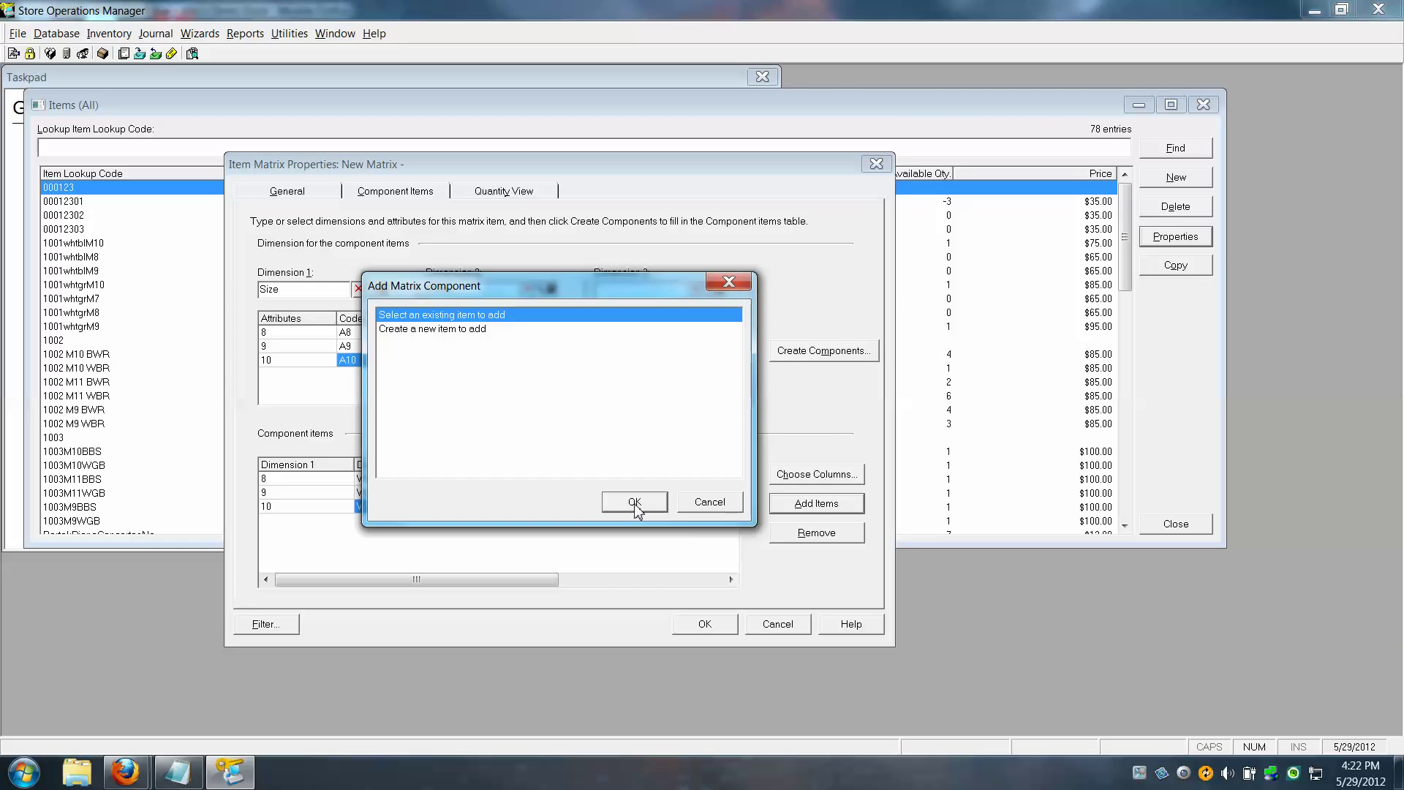
Add item 1001whtgrM8 as a component with Size 8 and Color White\Green
{"action": "left_click", "coordinate": [634, 503]}
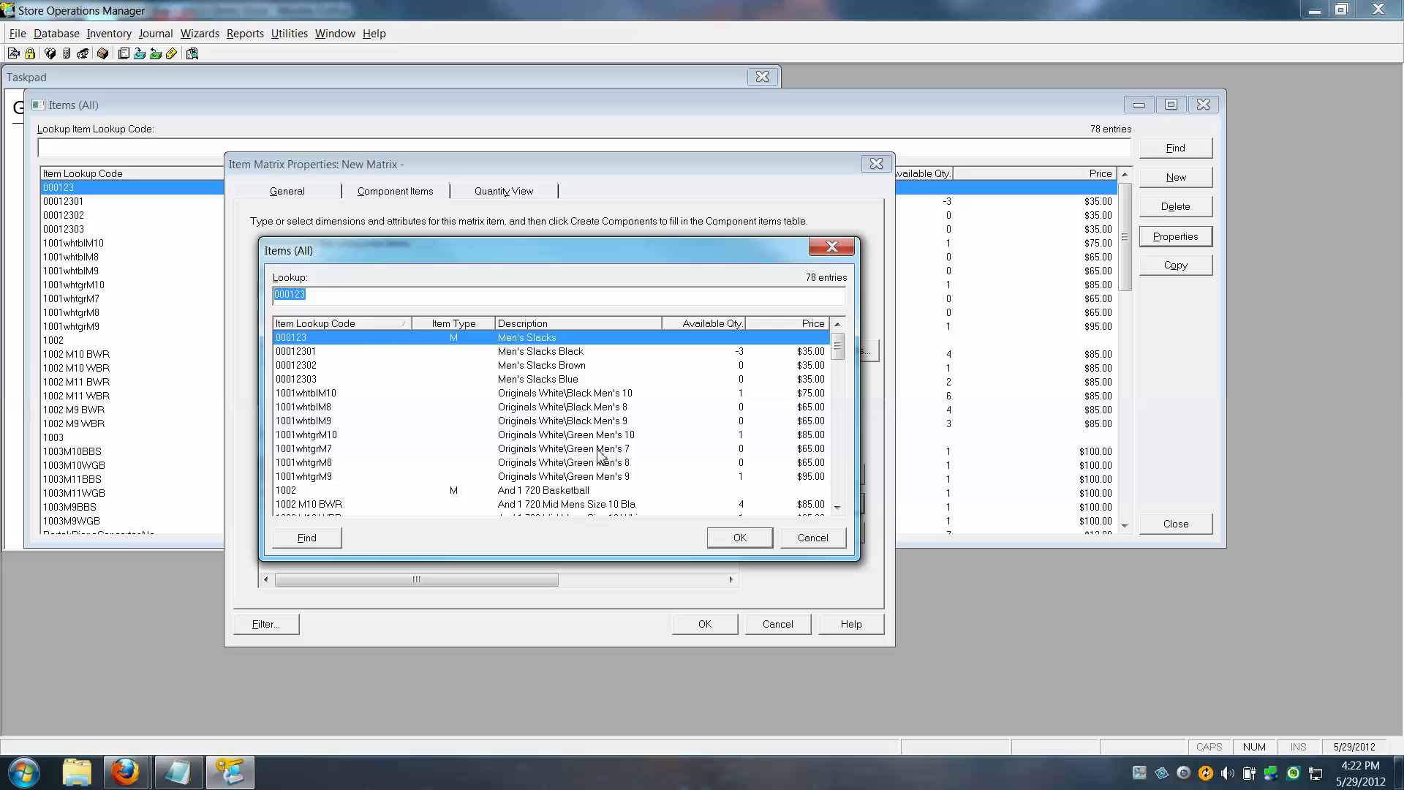
{"action": "left_click", "coordinate": [586, 464]}
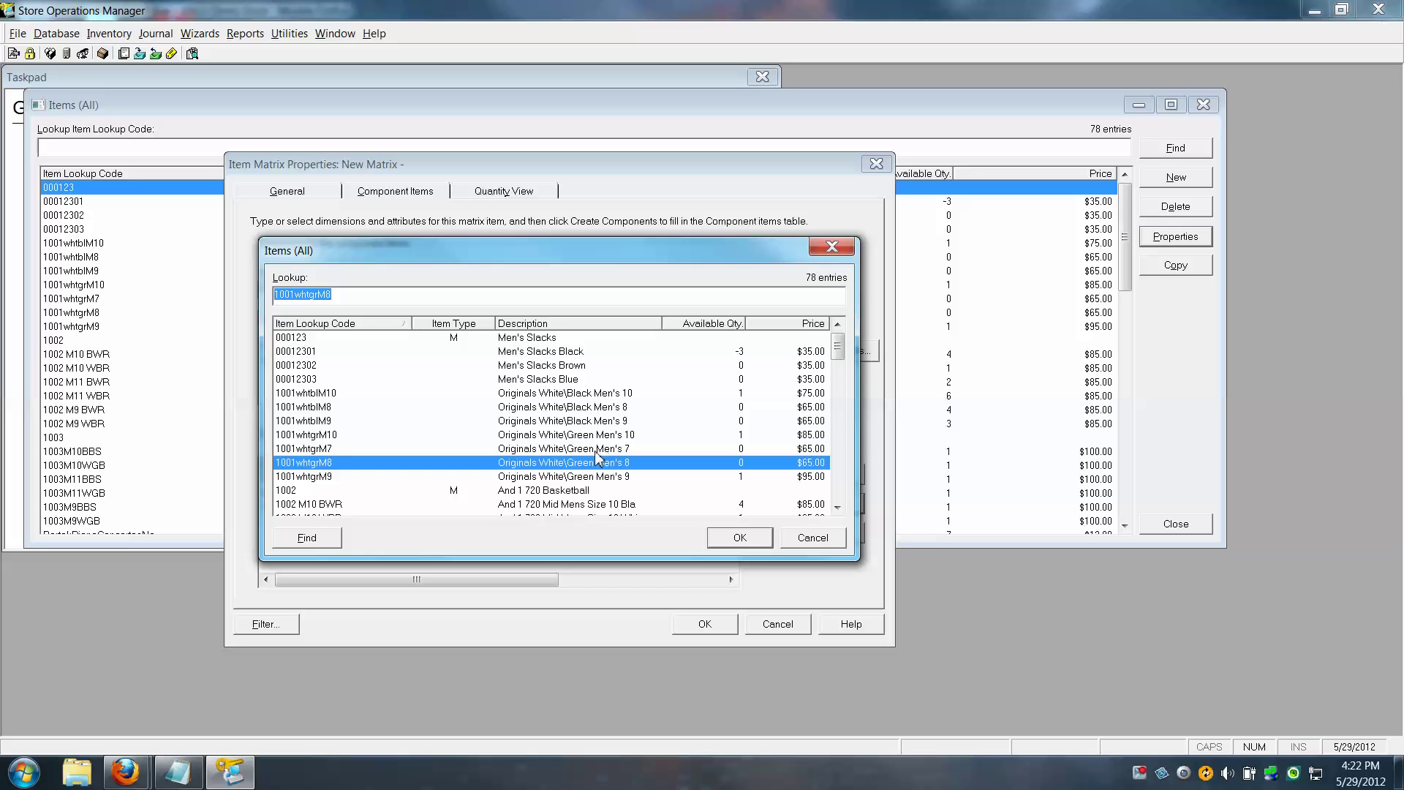
{"action": "left_click", "coordinate": [738, 537]}
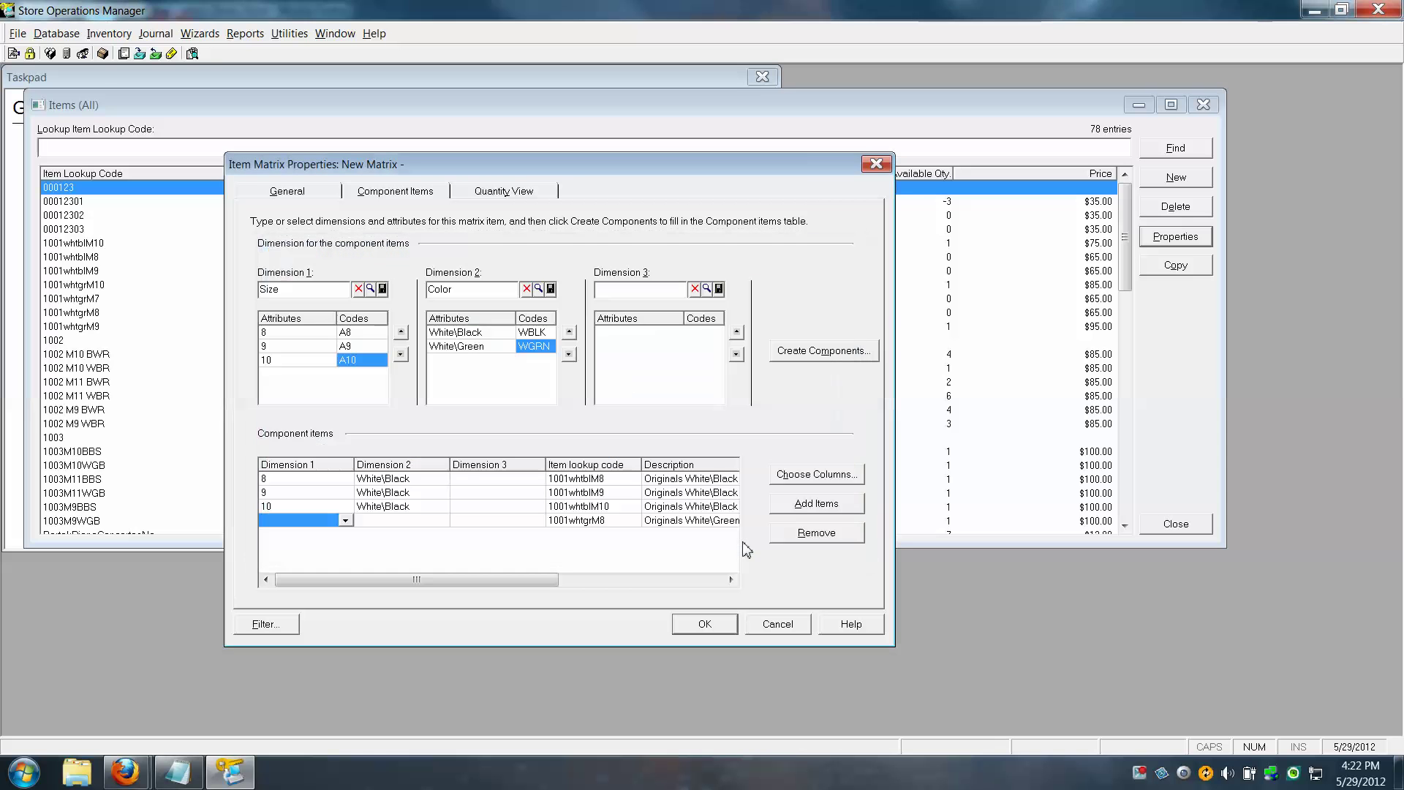
{"action": "left_click", "coordinate": [346, 520]}
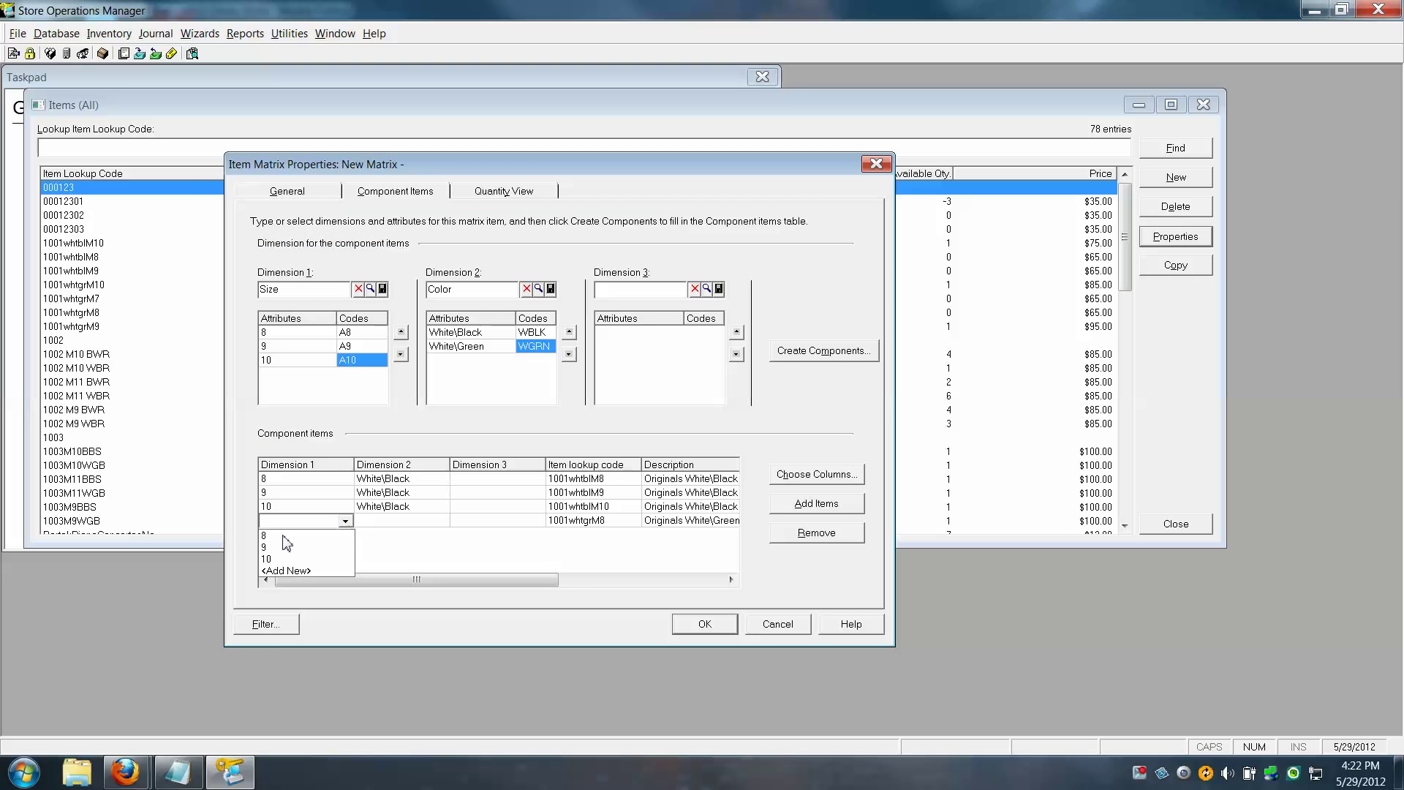
{"action": "left_click", "coordinate": [304, 534]}
{"action": "left_click", "coordinate": [392, 523]}
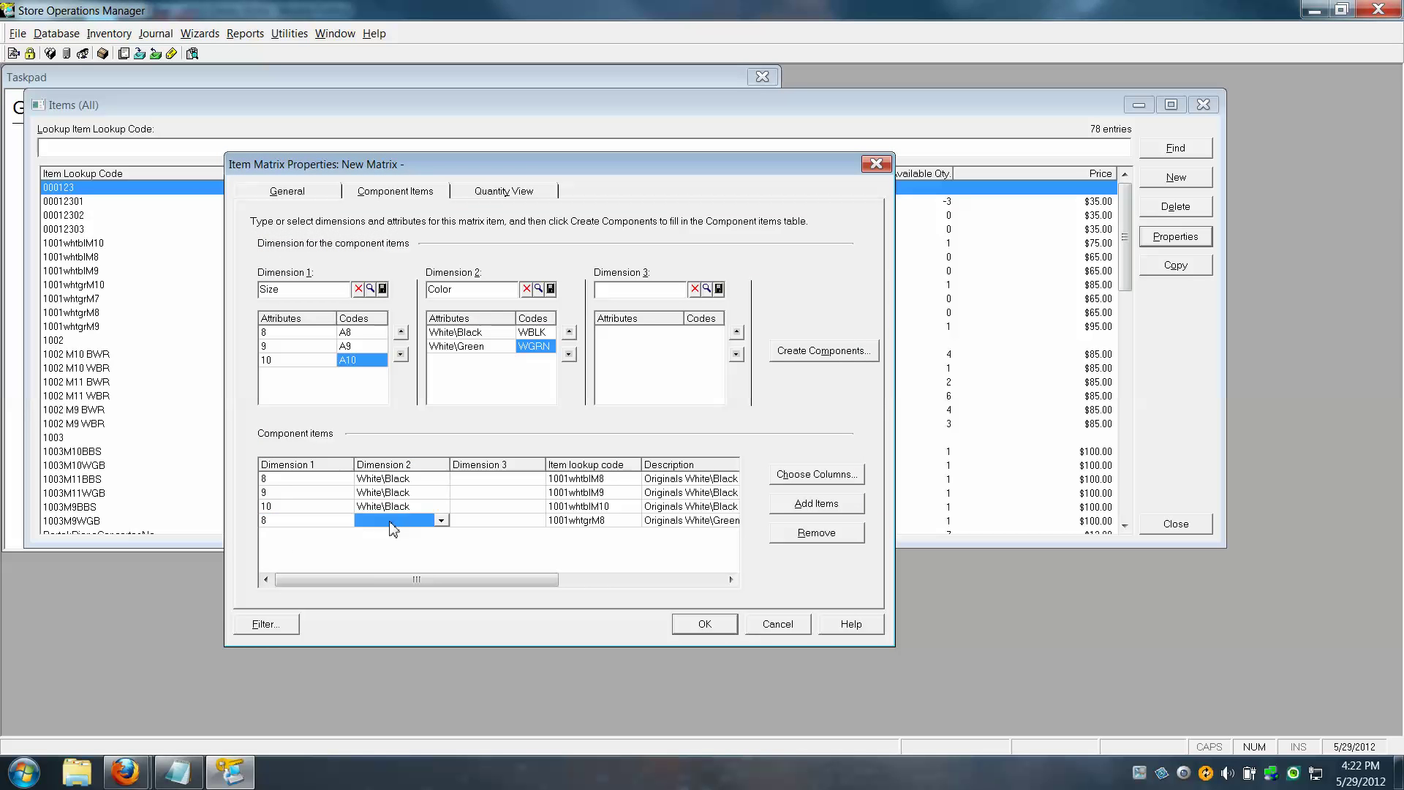
{"action": "left_click", "coordinate": [440, 520]}
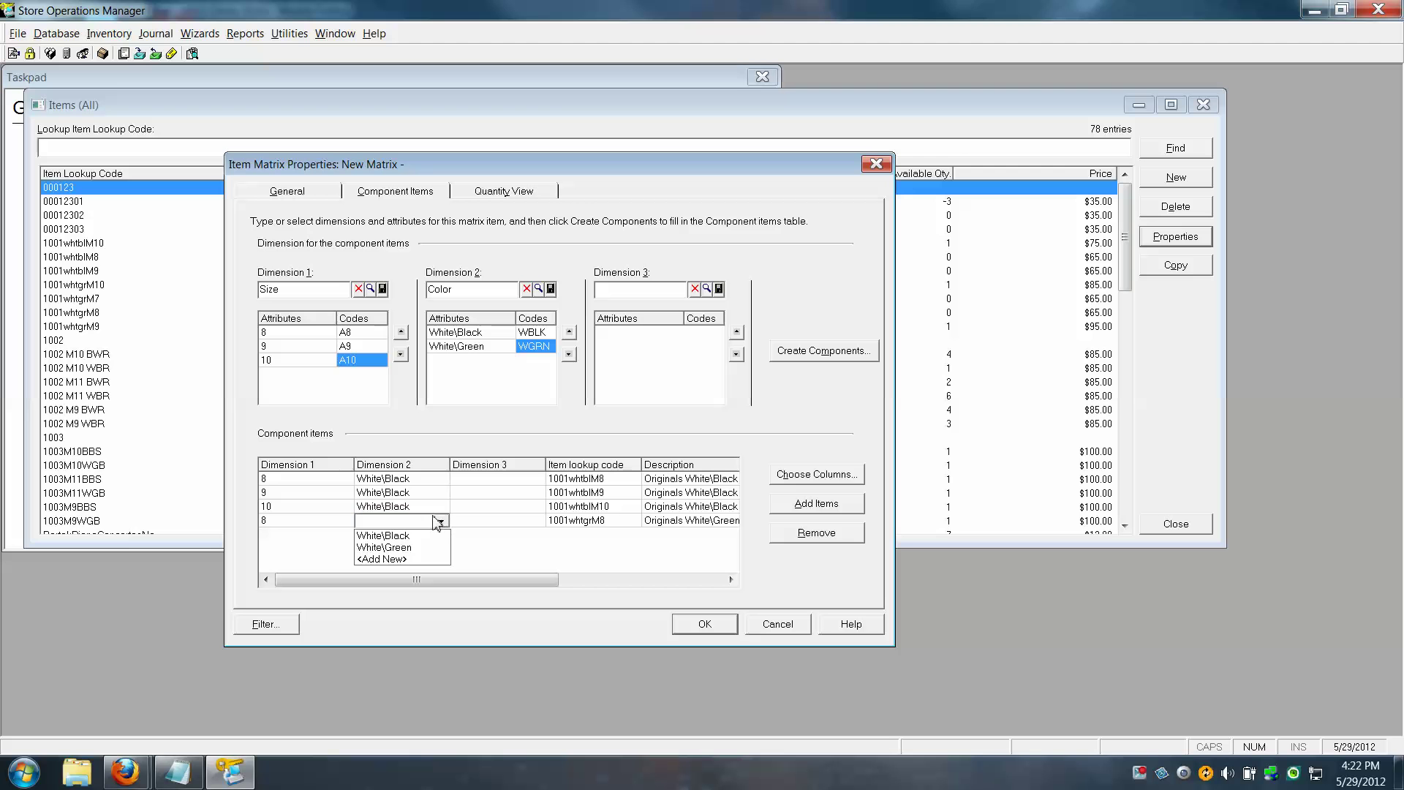
{"action": "left_click", "coordinate": [401, 548]}
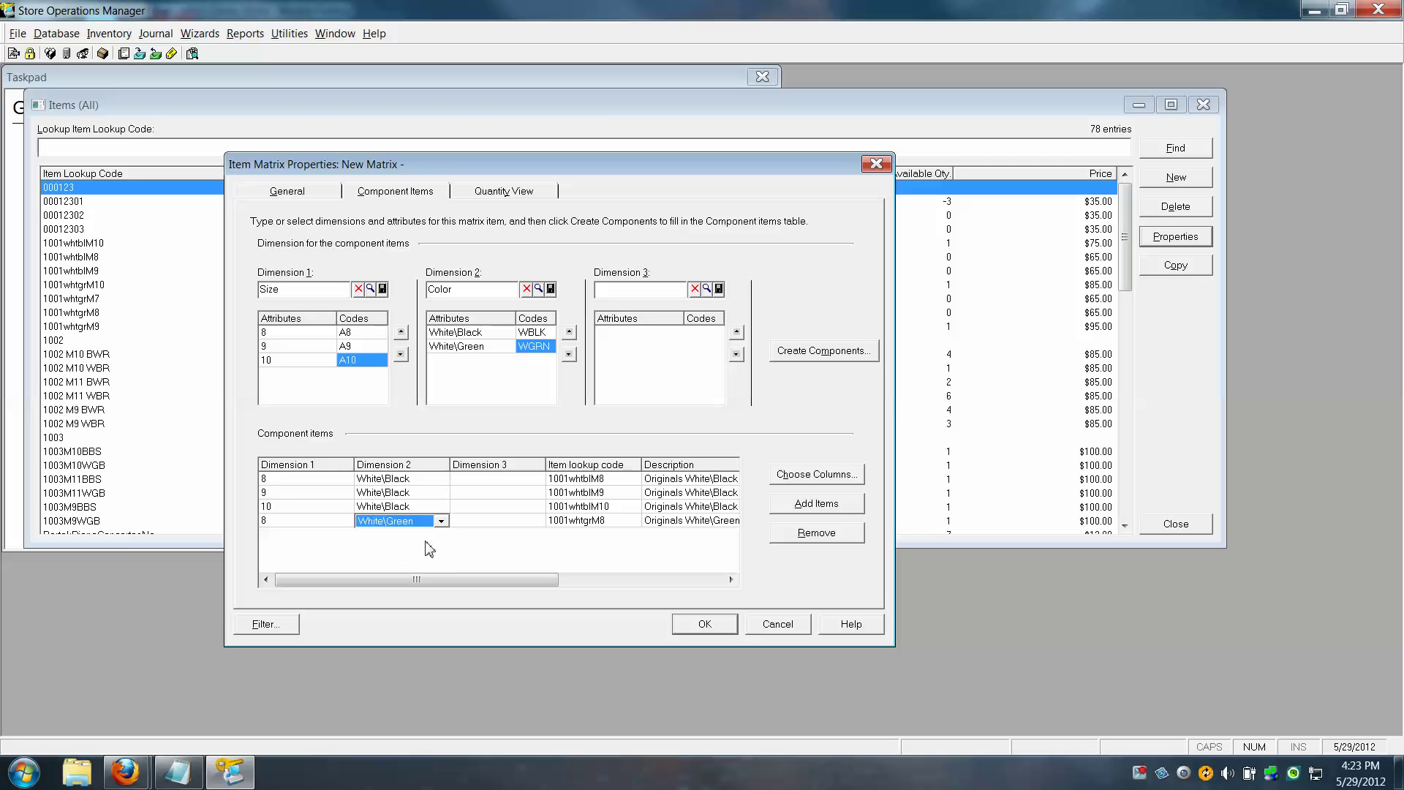
Add item 1001whtgrM9 as a component with Size 9 and Color White\Green
{"action": "left_click", "coordinate": [816, 504]}
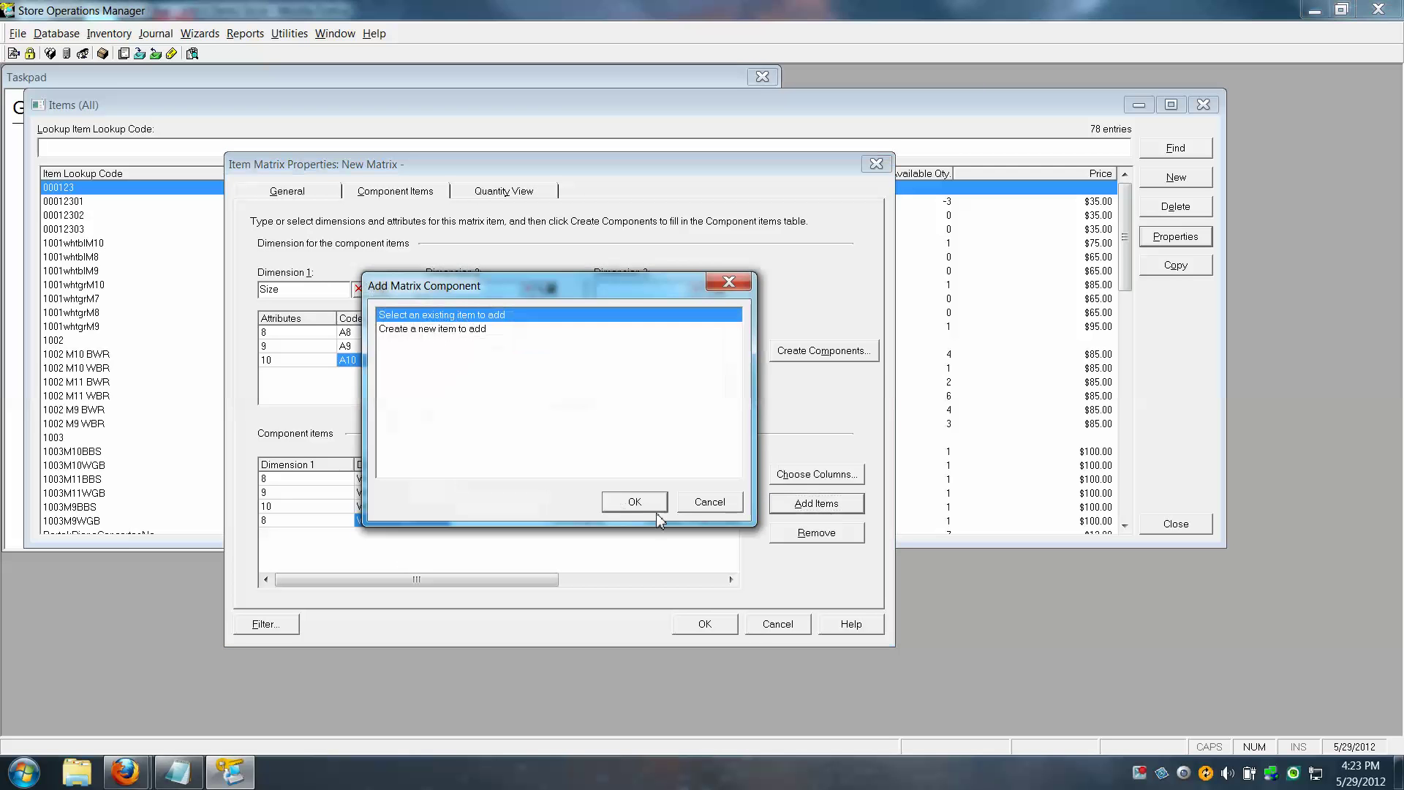
{"action": "left_click", "coordinate": [653, 509]}
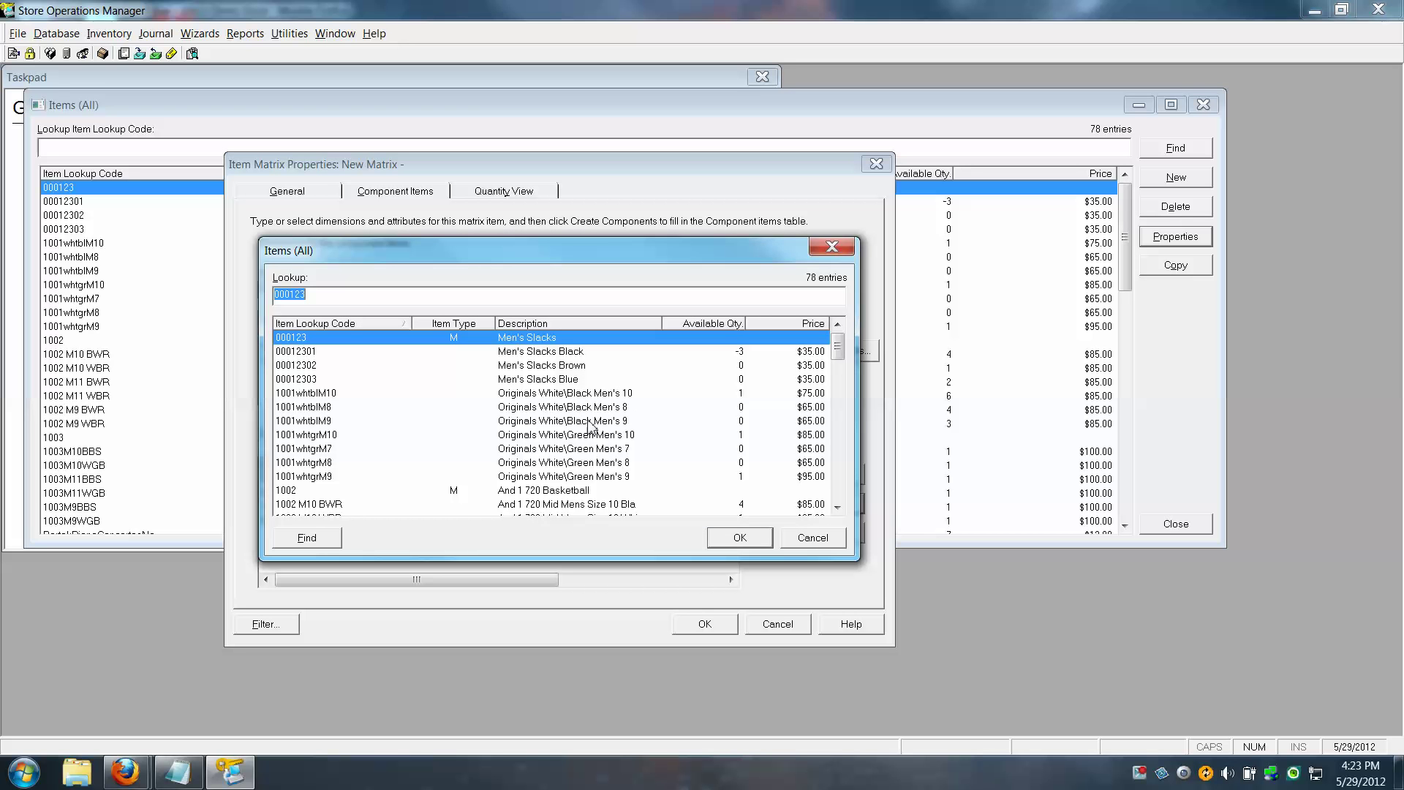
{"action": "left_click", "coordinate": [596, 476]}
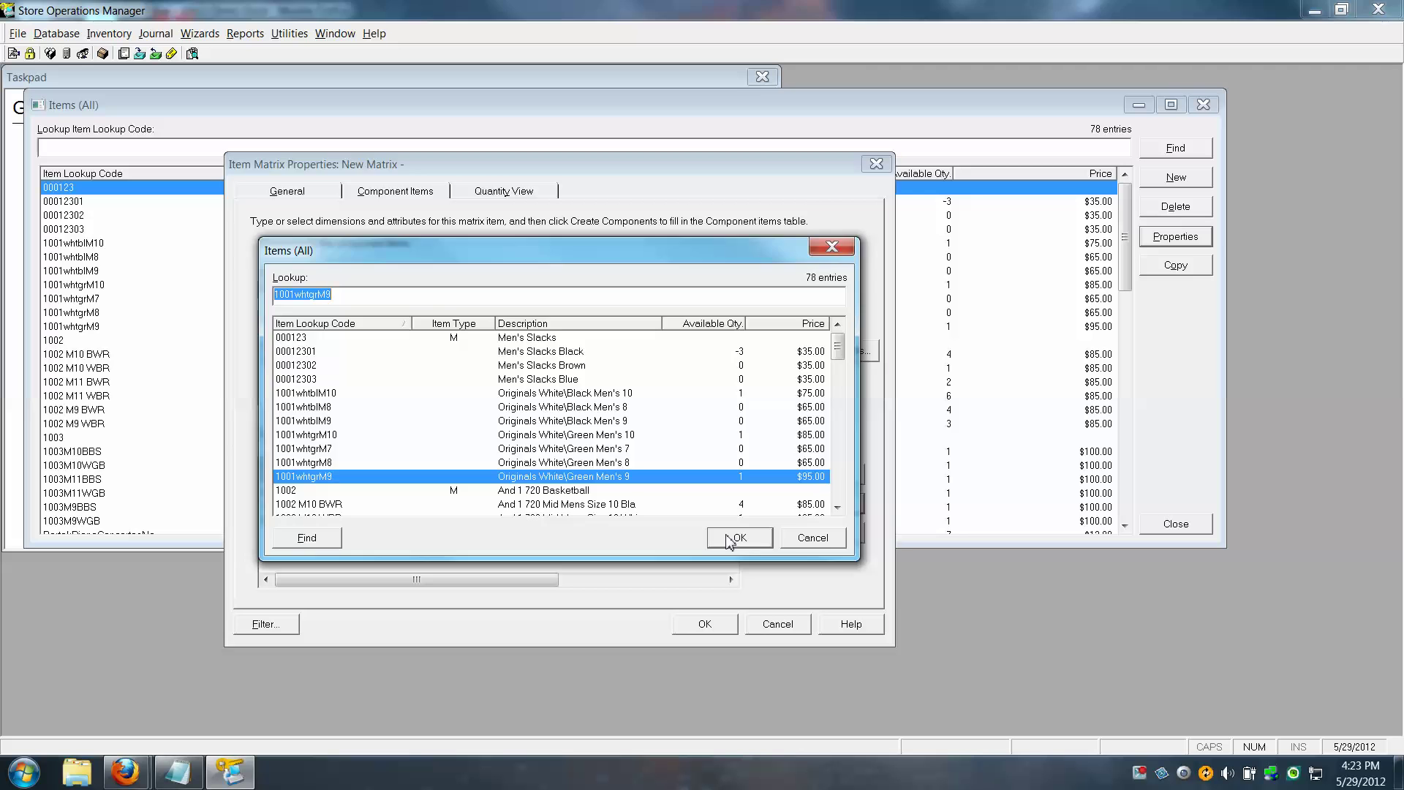
{"action": "left_click", "coordinate": [726, 537]}
{"action": "left_click", "coordinate": [344, 533]}
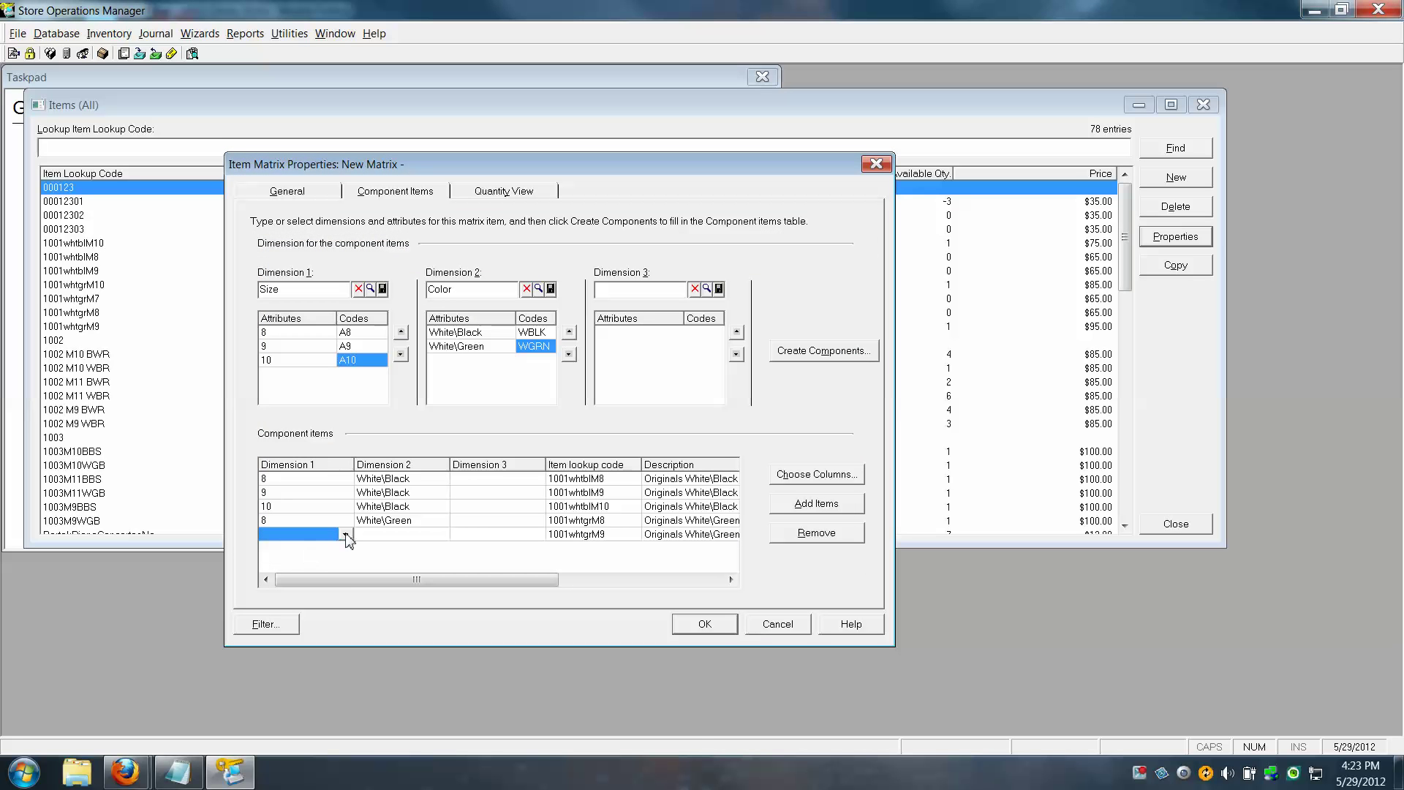
{"action": "left_click", "coordinate": [284, 568]}
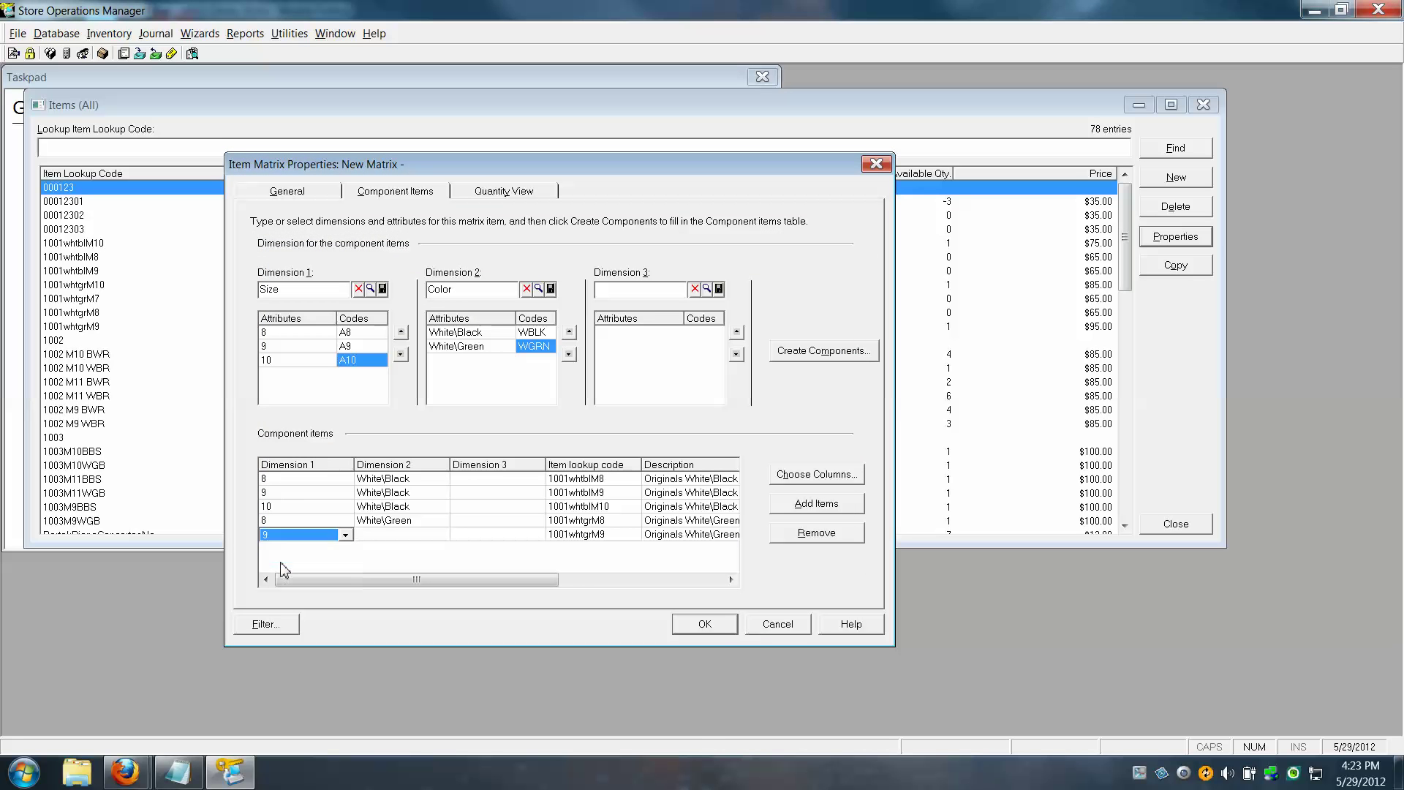
{"action": "left_click", "coordinate": [382, 535]}
{"action": "left_click", "coordinate": [442, 534]}
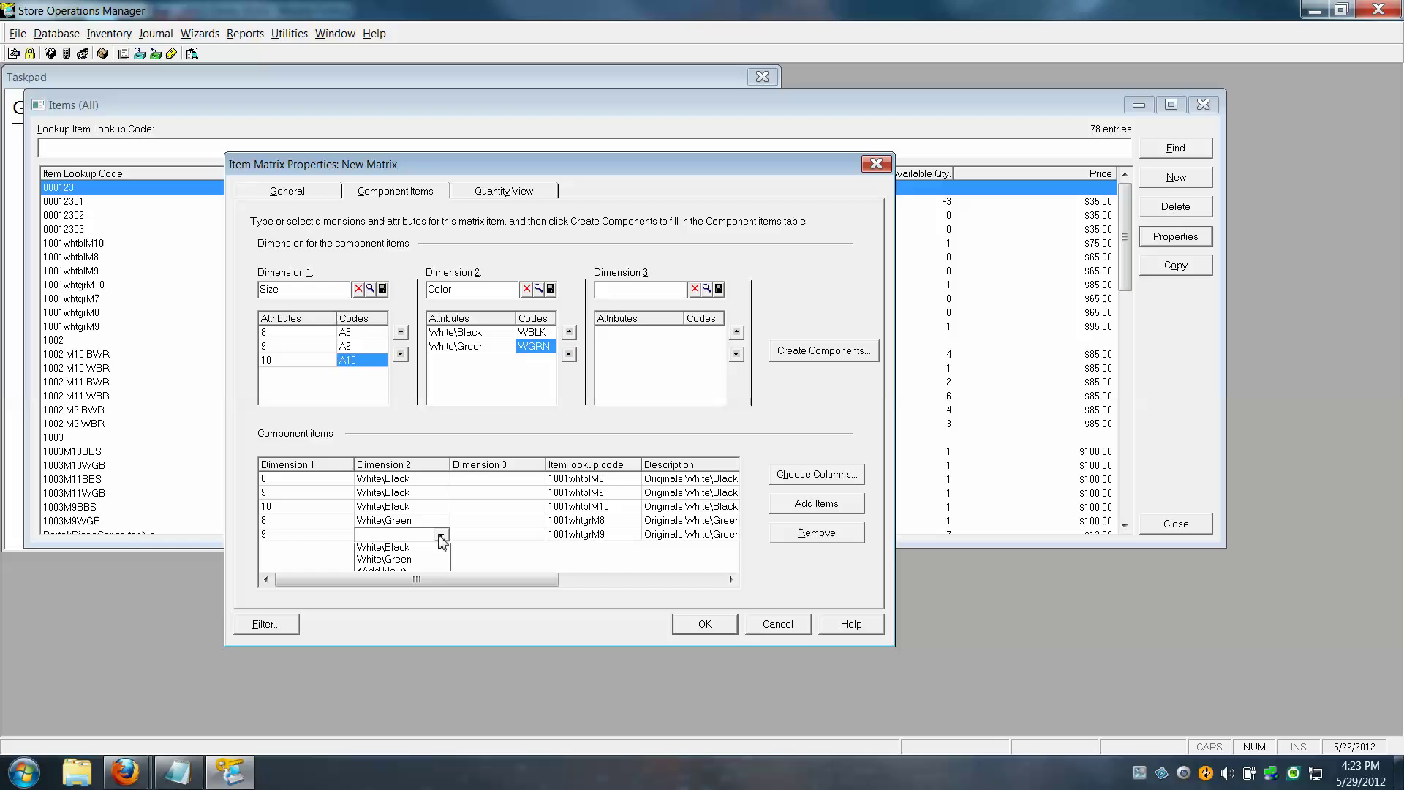
{"action": "left_click", "coordinate": [385, 564]}
Add item 1001whtgrM10 as a component with Size 10 and Color White\Green
{"action": "left_click", "coordinate": [824, 504]}
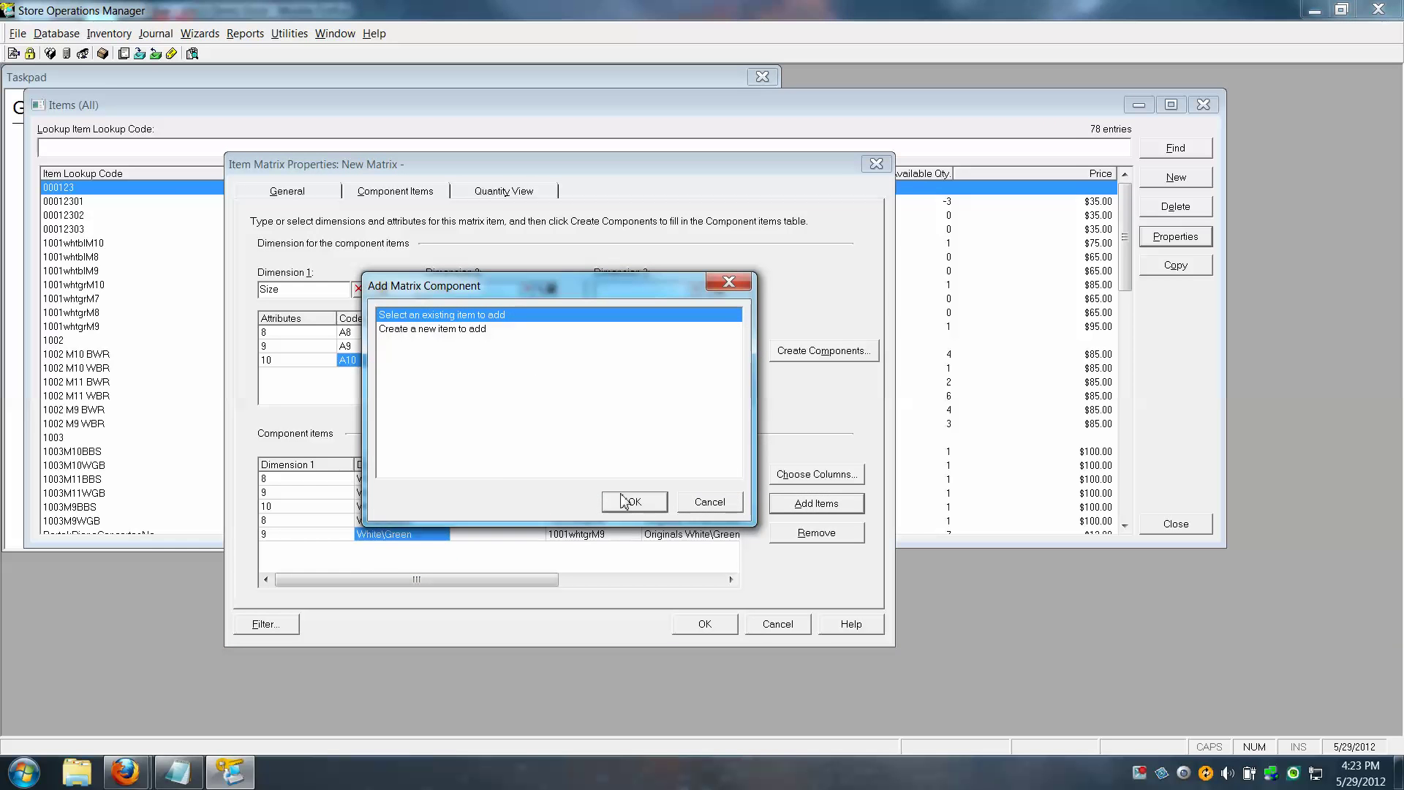
{"action": "left_click", "coordinate": [634, 502]}
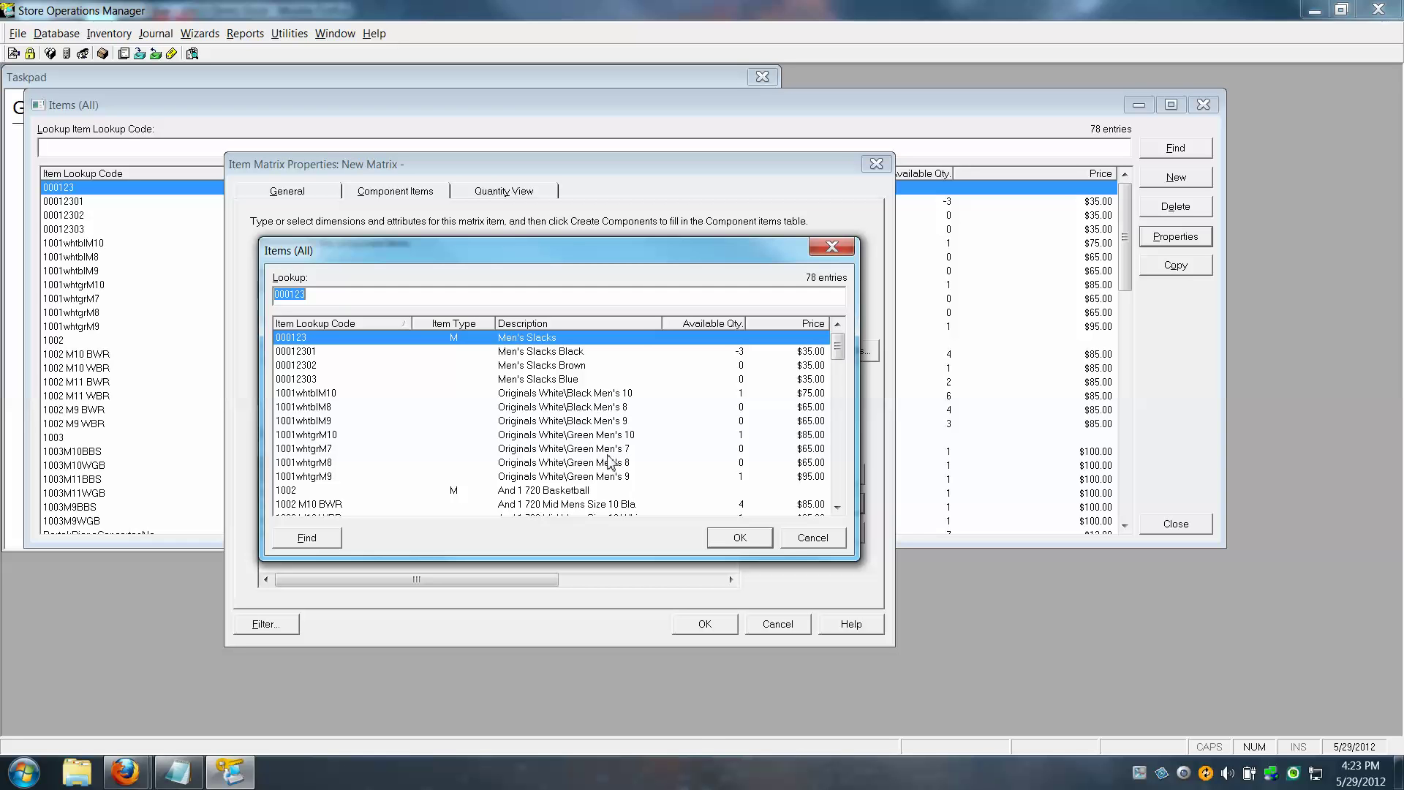
{"action": "left_click", "coordinate": [610, 439]}
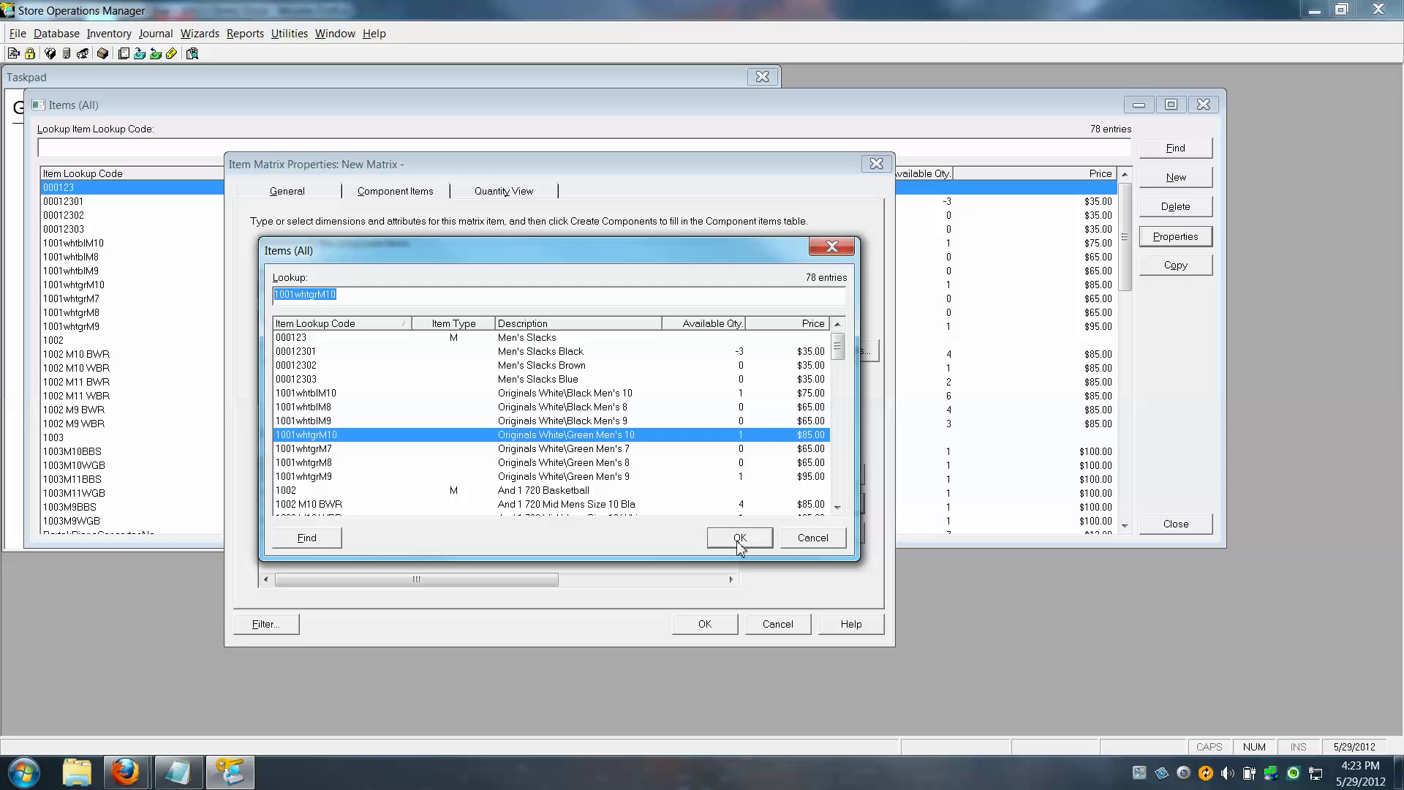
{"action": "left_click", "coordinate": [740, 541]}
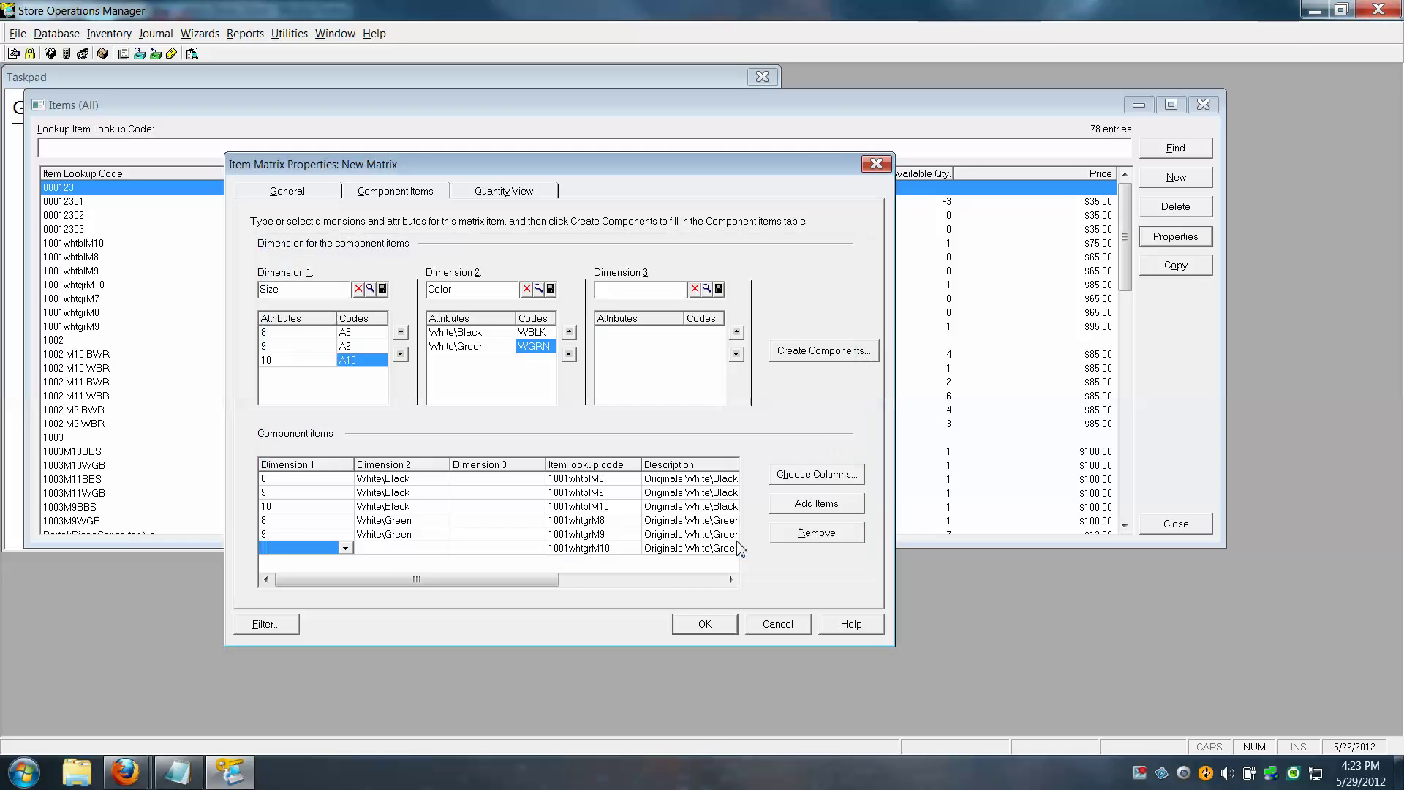
{"action": "left_click", "coordinate": [345, 548]}
{"action": "left_click", "coordinate": [298, 587]}
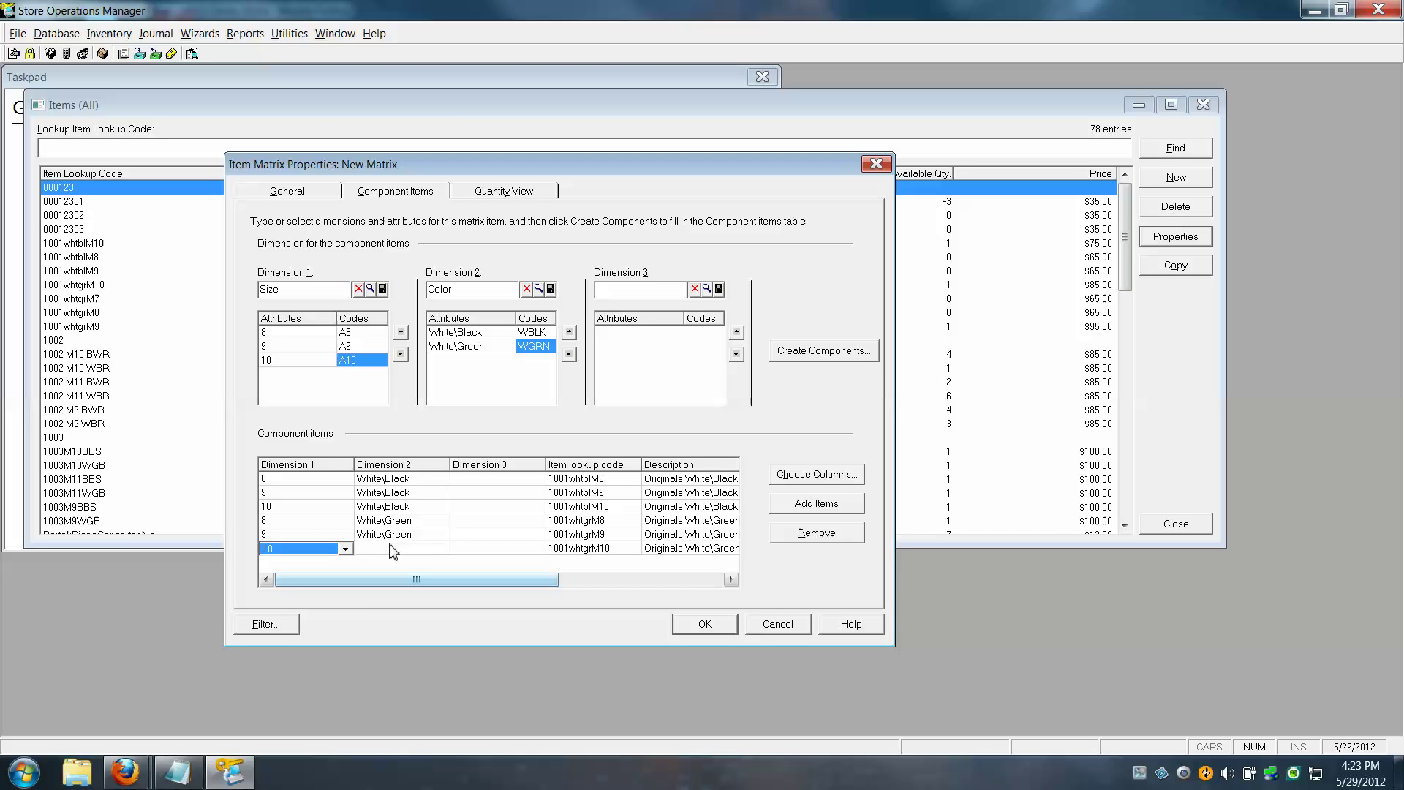
{"action": "left_click", "coordinate": [397, 549]}
{"action": "left_click", "coordinate": [442, 549]}
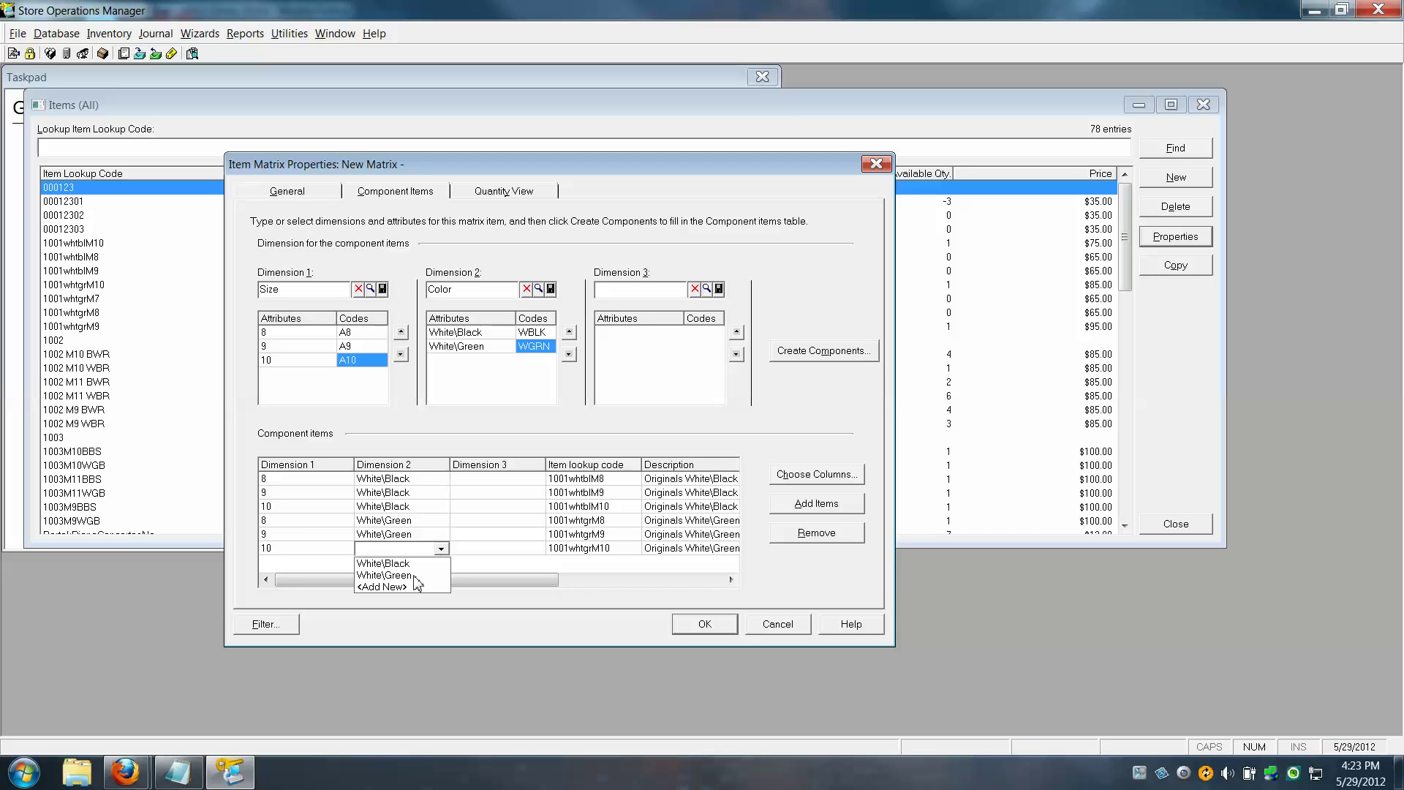
{"action": "left_click", "coordinate": [411, 576]}
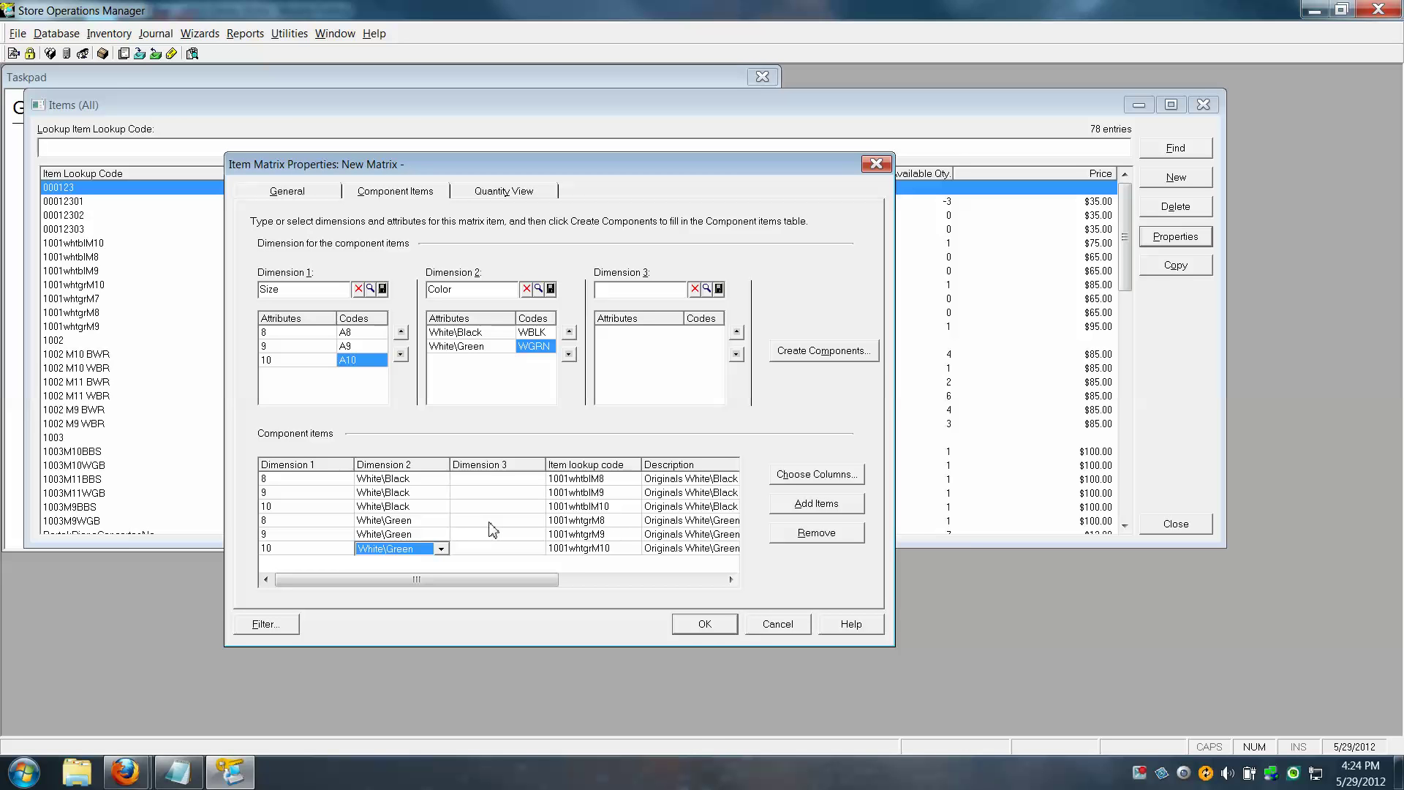
Save the Adidas Walking Shoes matrix item, accept the prompt, and sort Items by Item Type
{"action": "left_click", "coordinate": [705, 625]}
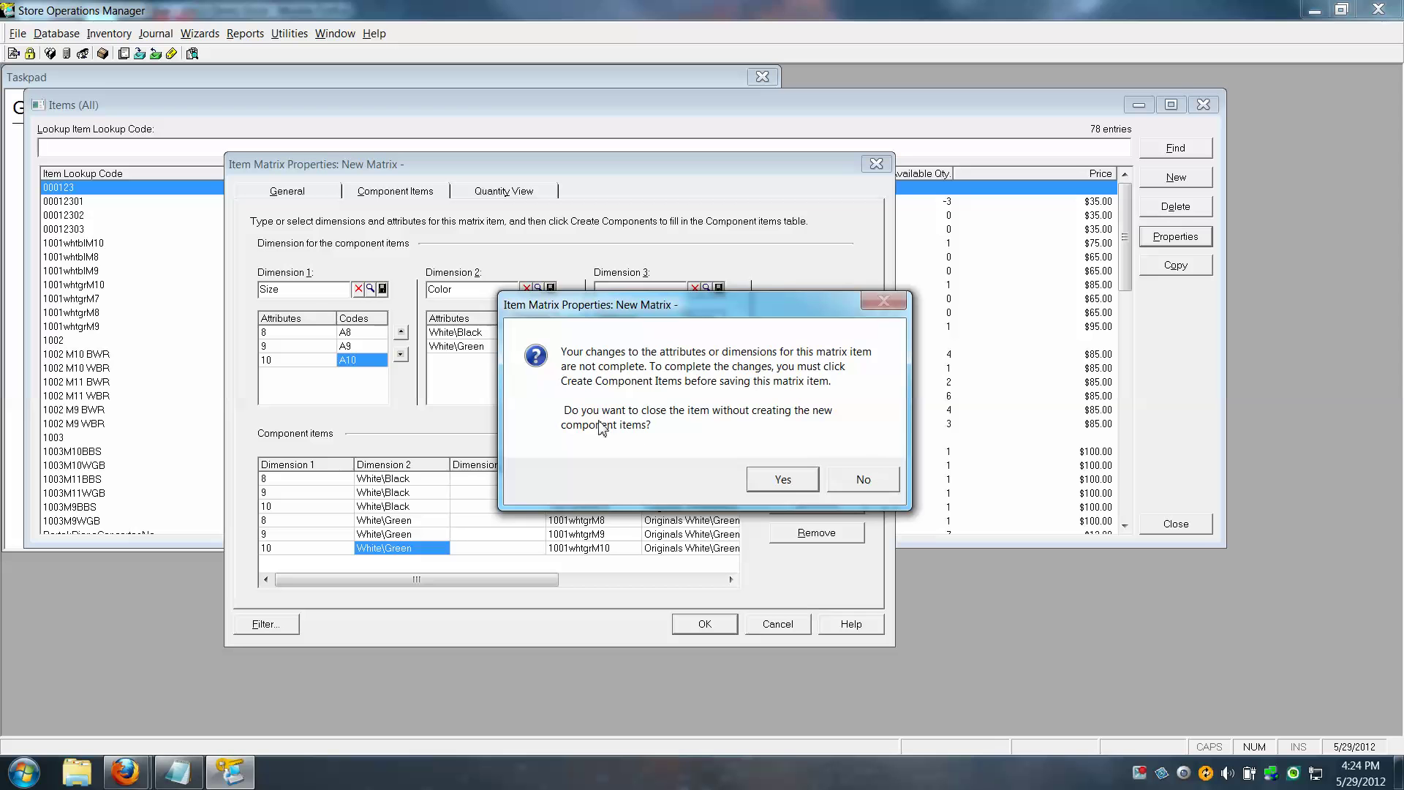
{"action": "left_click", "coordinate": [775, 487]}
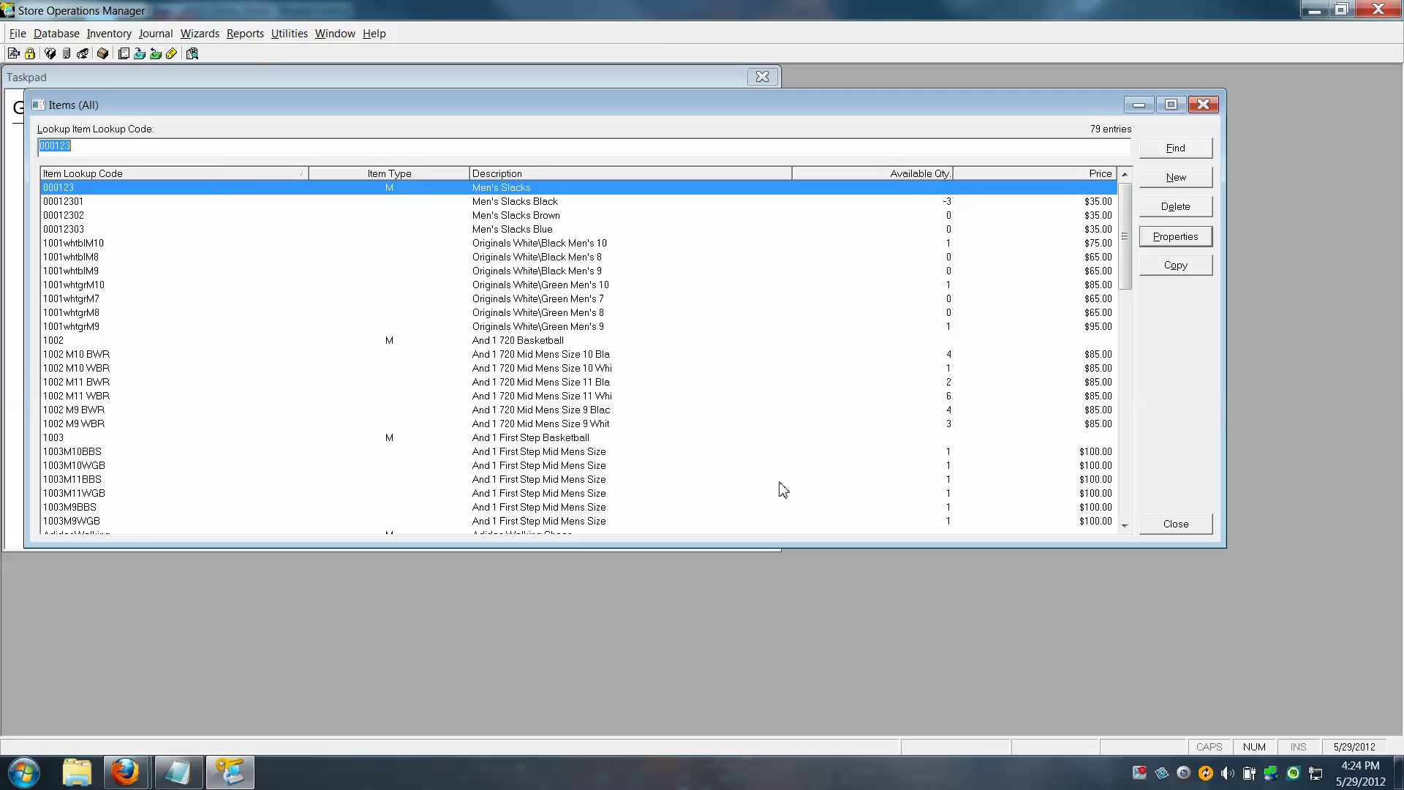
{"action": "left_click", "coordinate": [451, 178]}
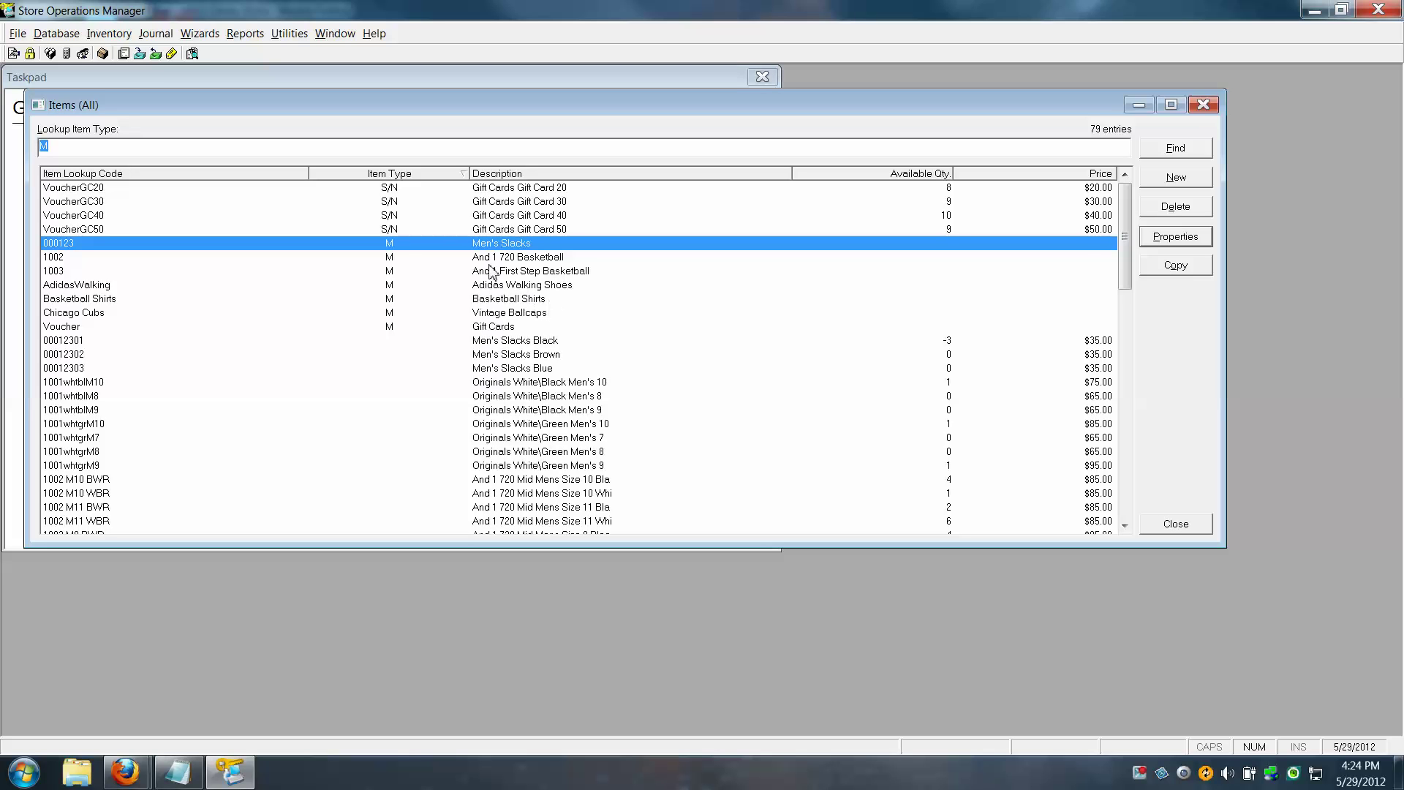
Open the properties of the AdidasWalking matrix item from the Items list
{"action": "left_click", "coordinate": [508, 286]}
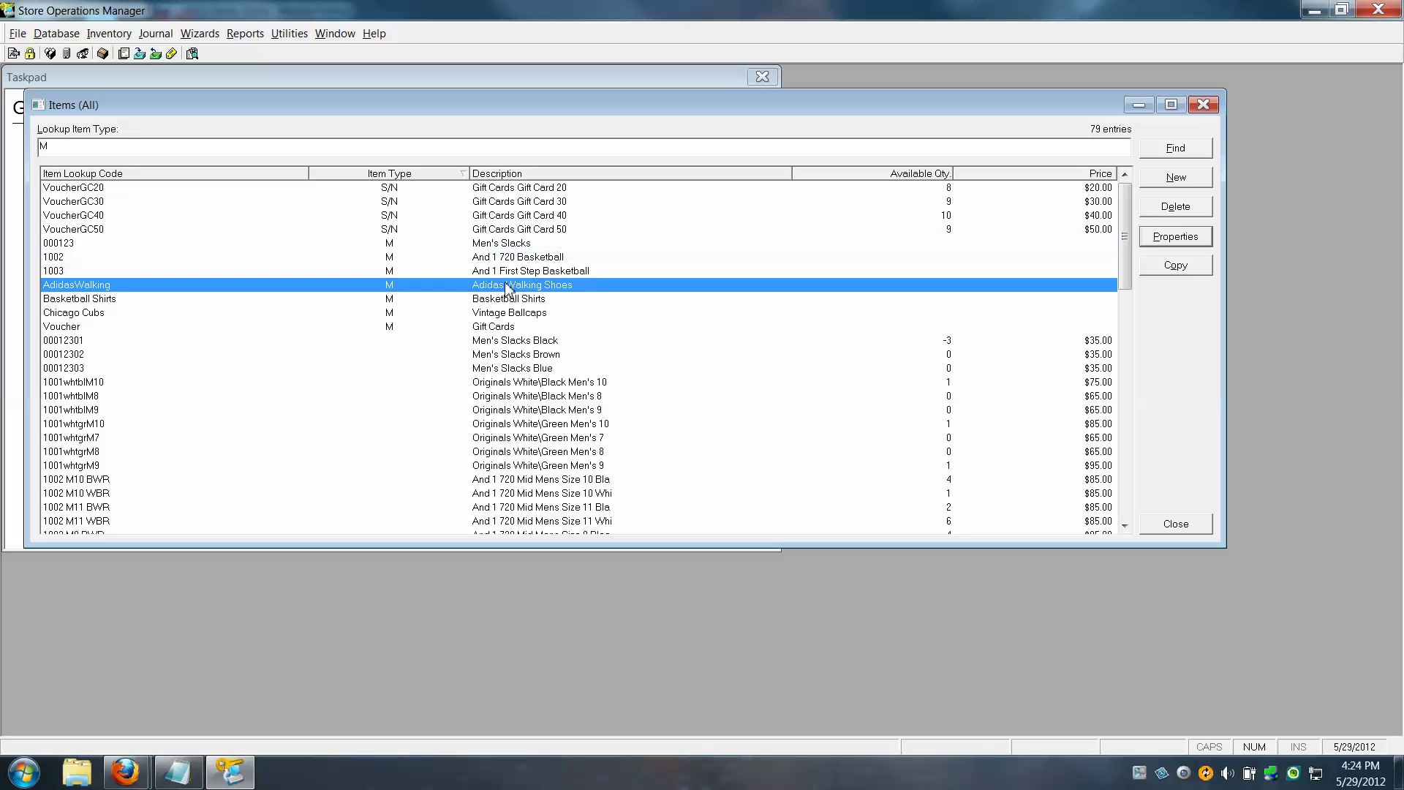
{"action": "left_click", "coordinate": [1192, 241]}
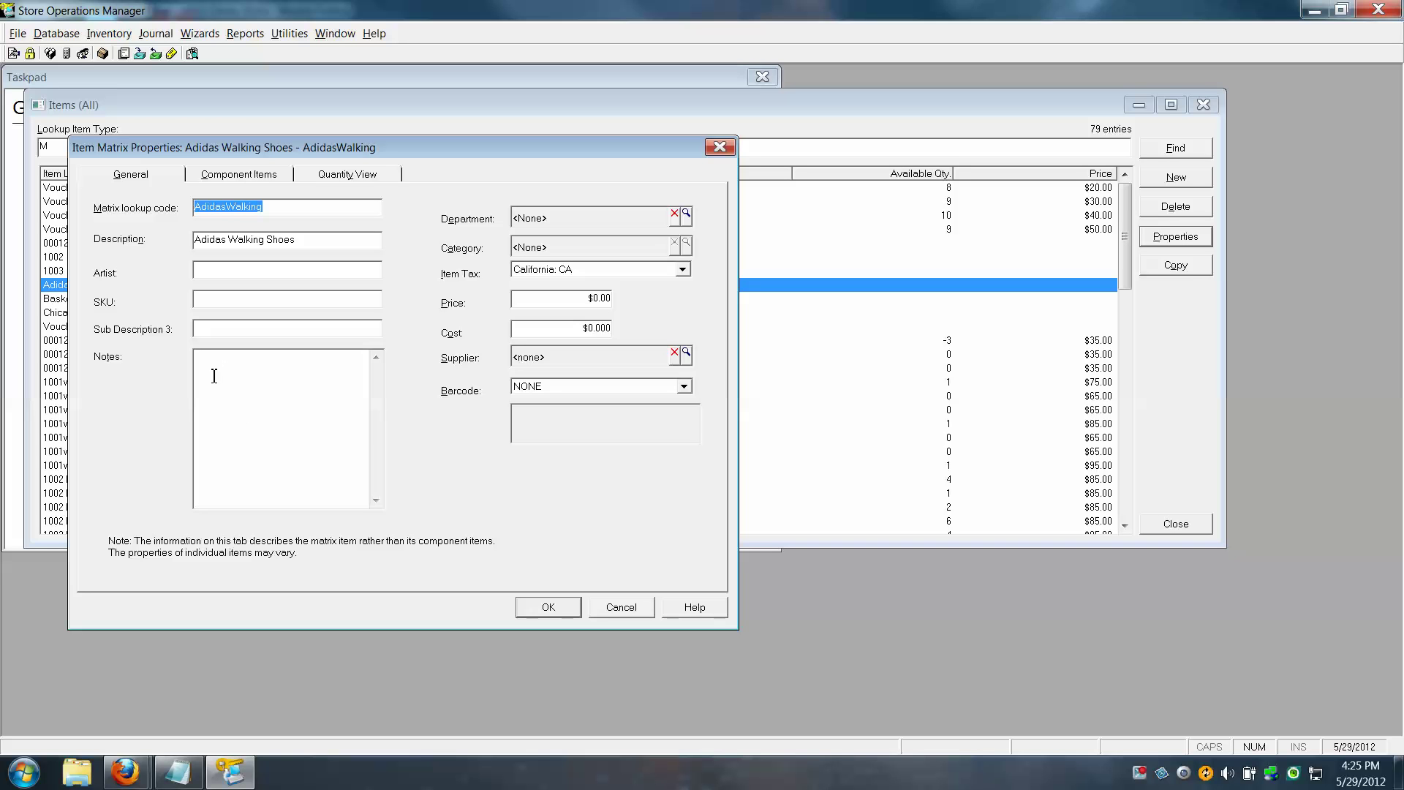
Review the component items and item 1001whtblM8, then cancel both dialogs without changes
{"action": "left_click", "coordinate": [256, 179]}
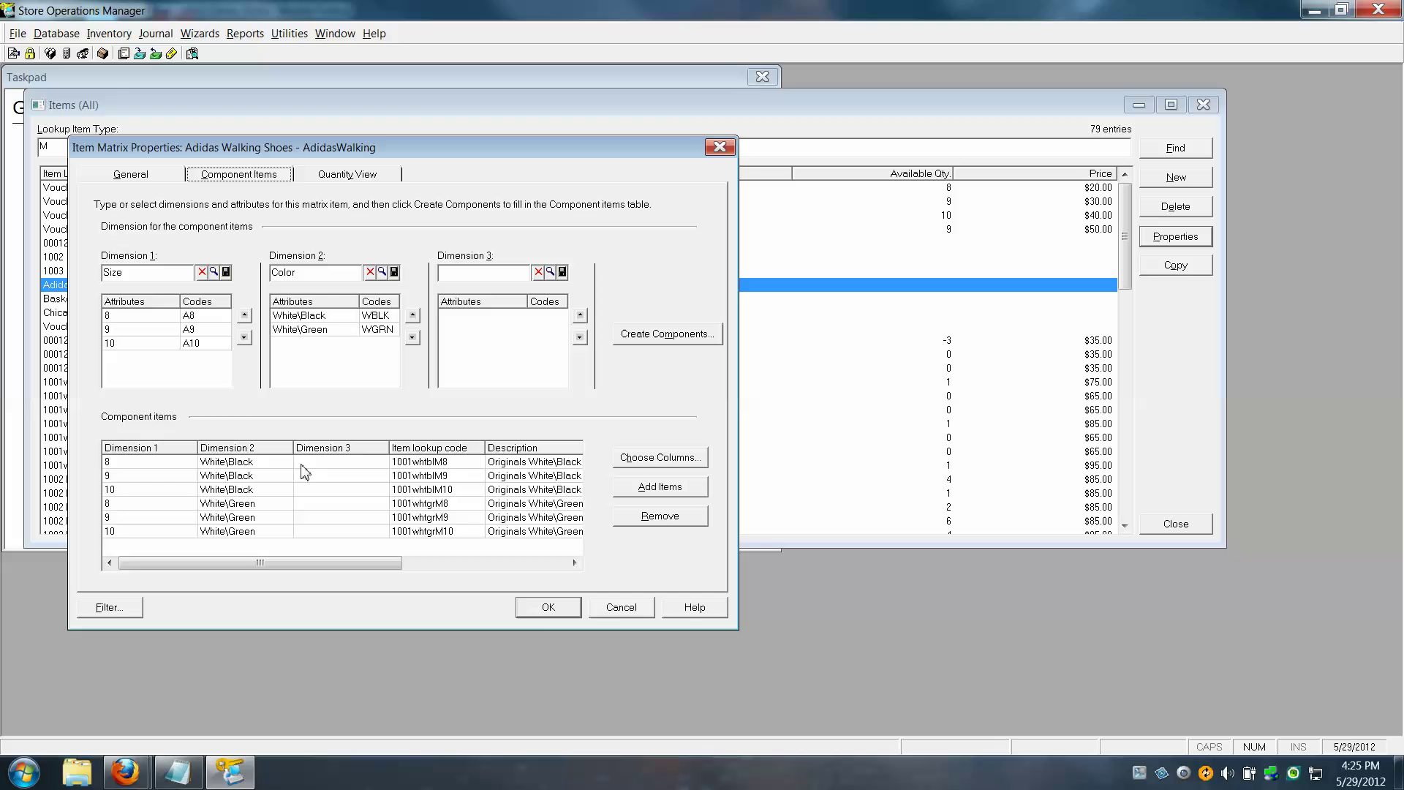
{"action": "left_click", "coordinate": [414, 462]}
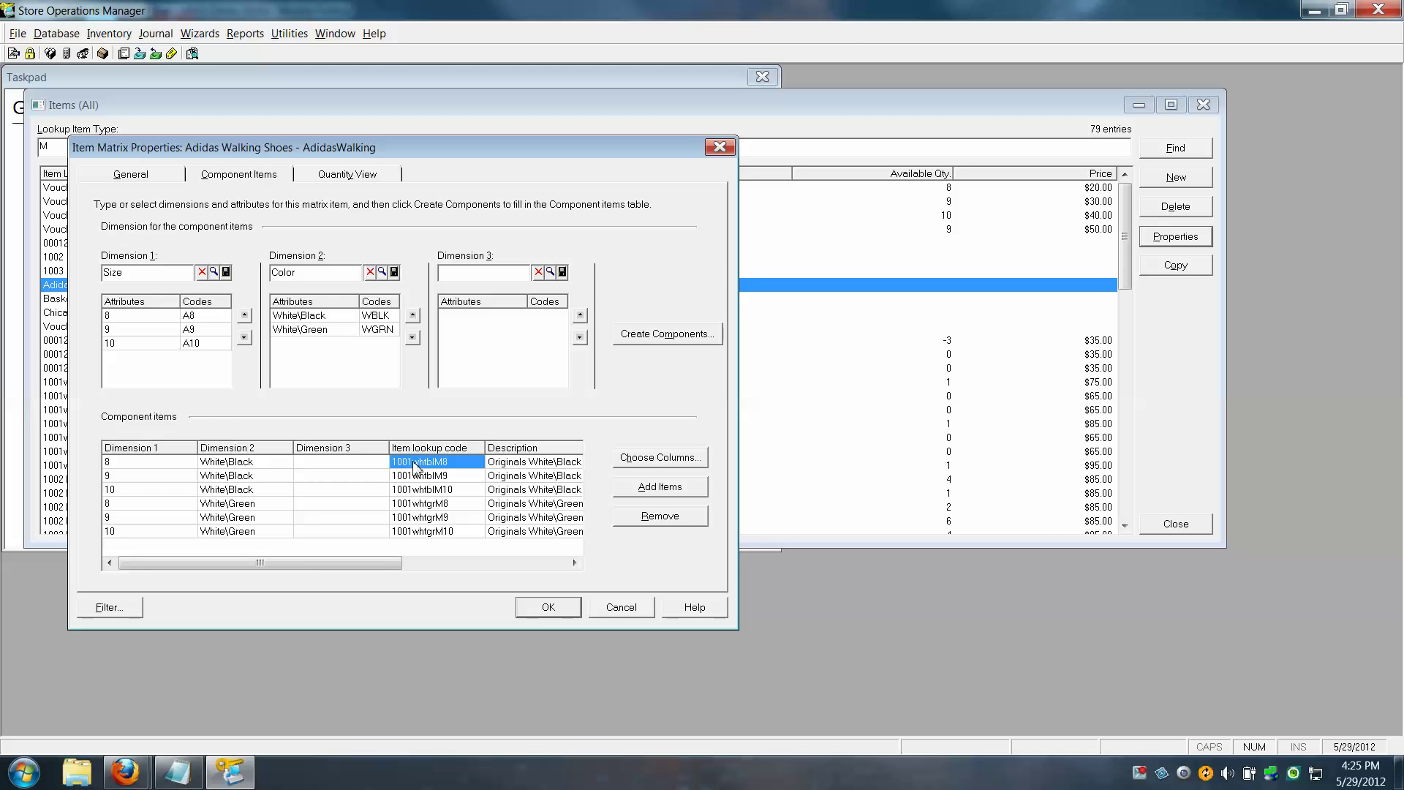
{"action": "double_click", "coordinate": [414, 463]}
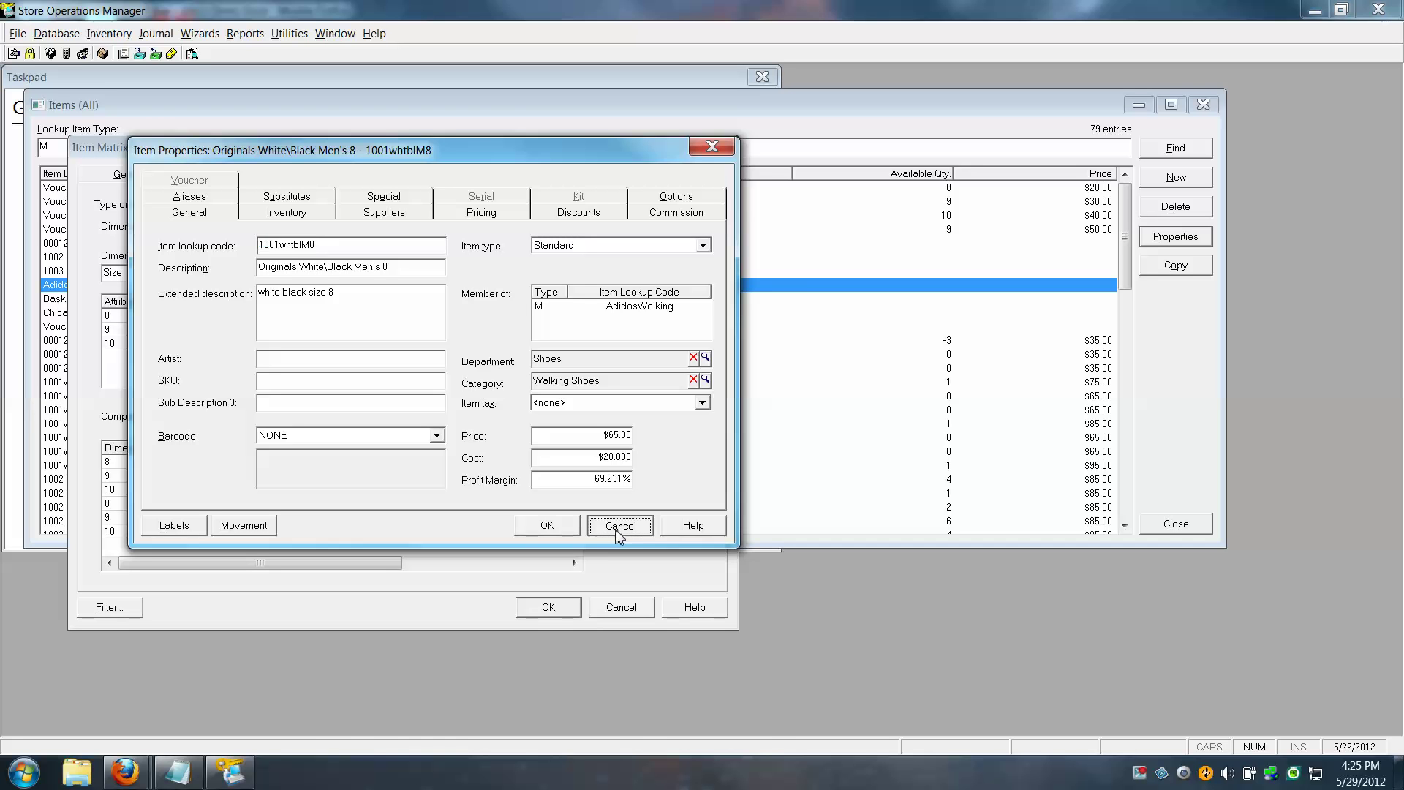
{"action": "left_click", "coordinate": [633, 530]}
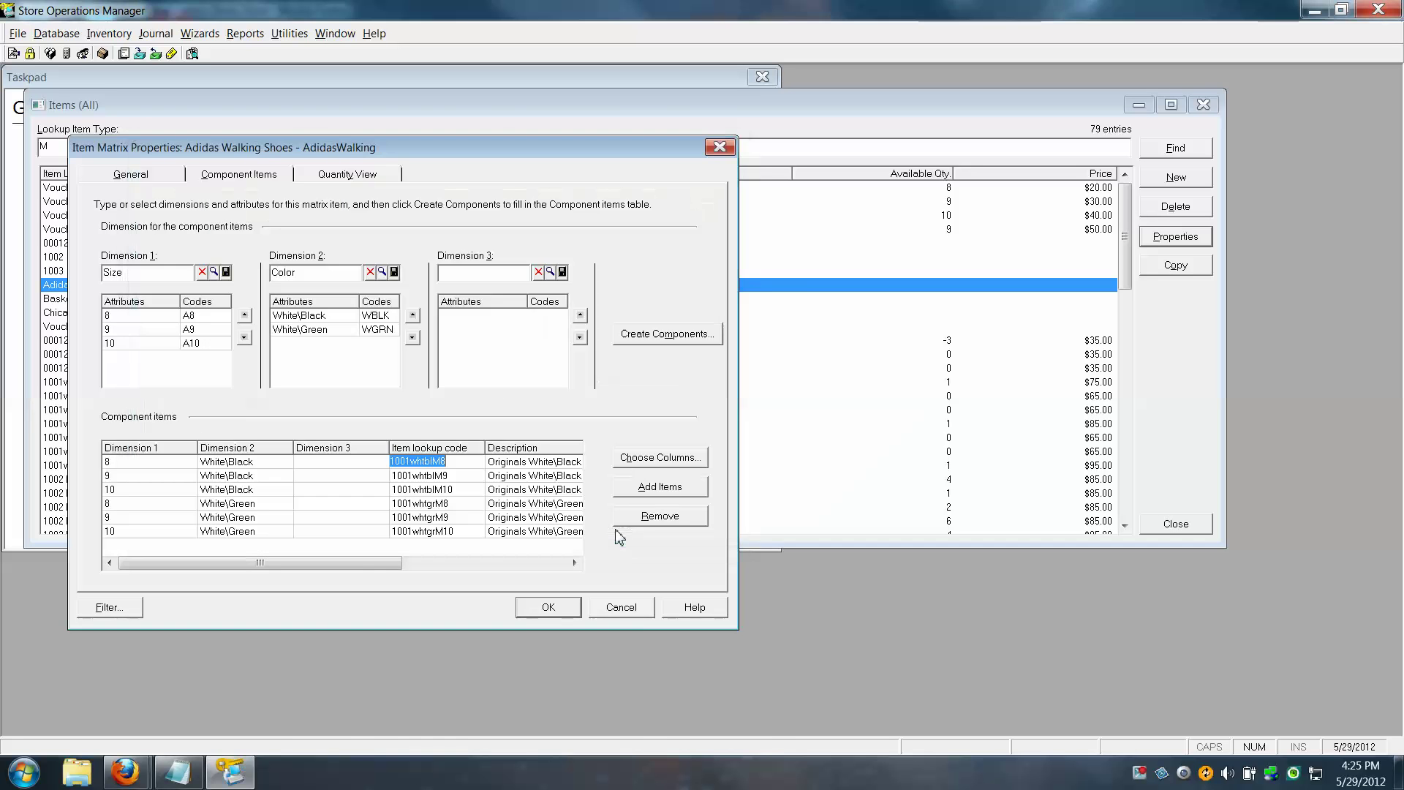
{"action": "left_click", "coordinate": [627, 610]}
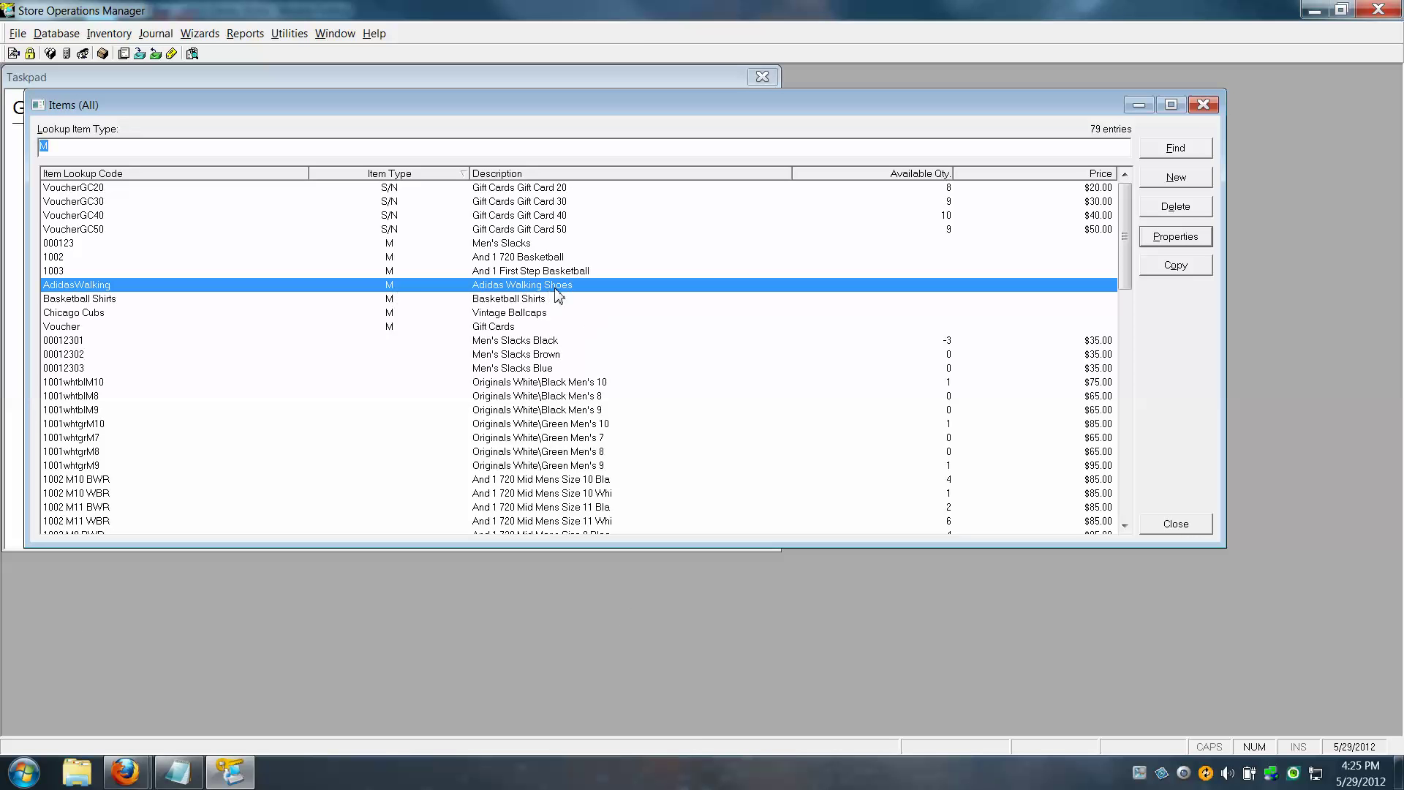
Close the Items list and run NSc Sync: 6 items updated, 1 item type added
{"action": "left_click", "coordinate": [1179, 527]}
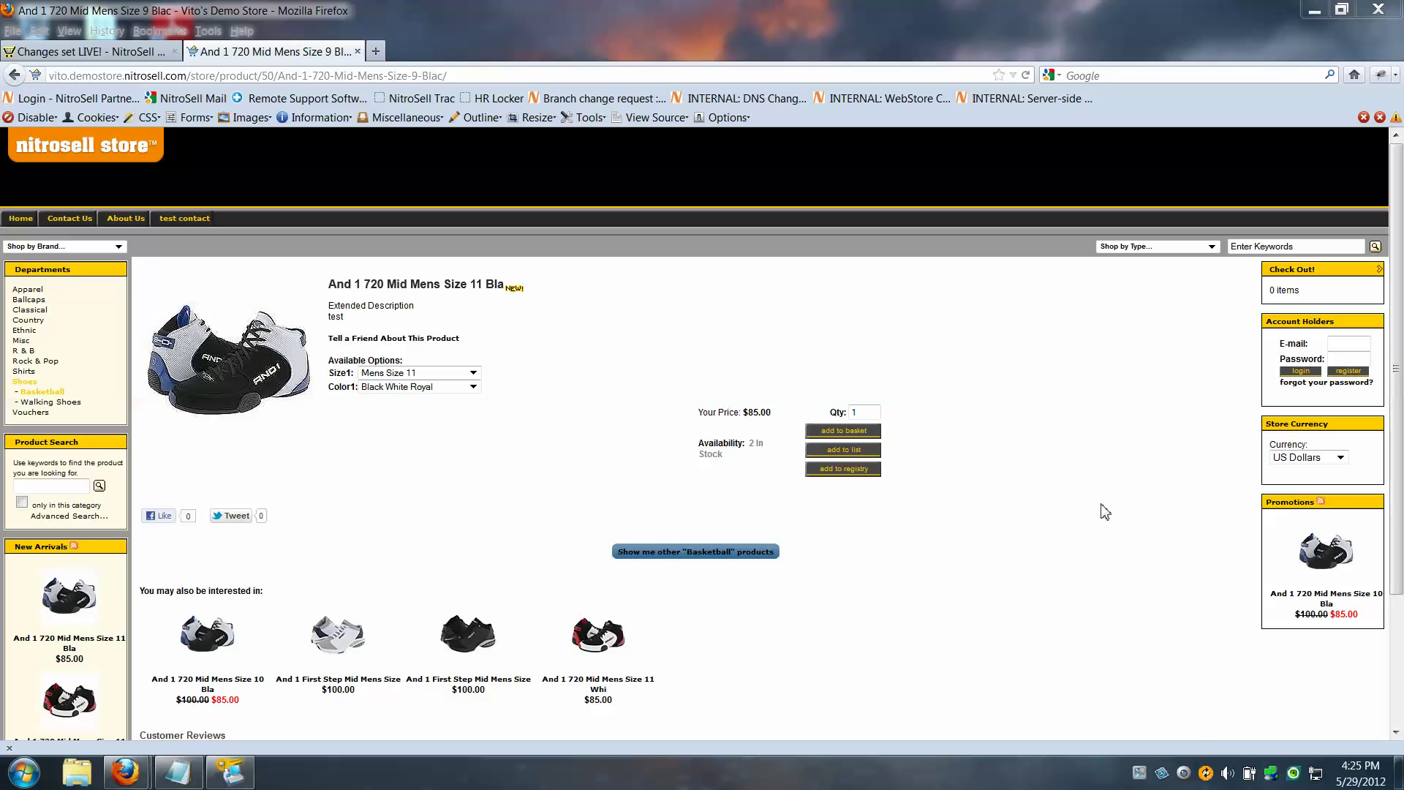
{"action": "double_click", "coordinate": [1206, 773]}
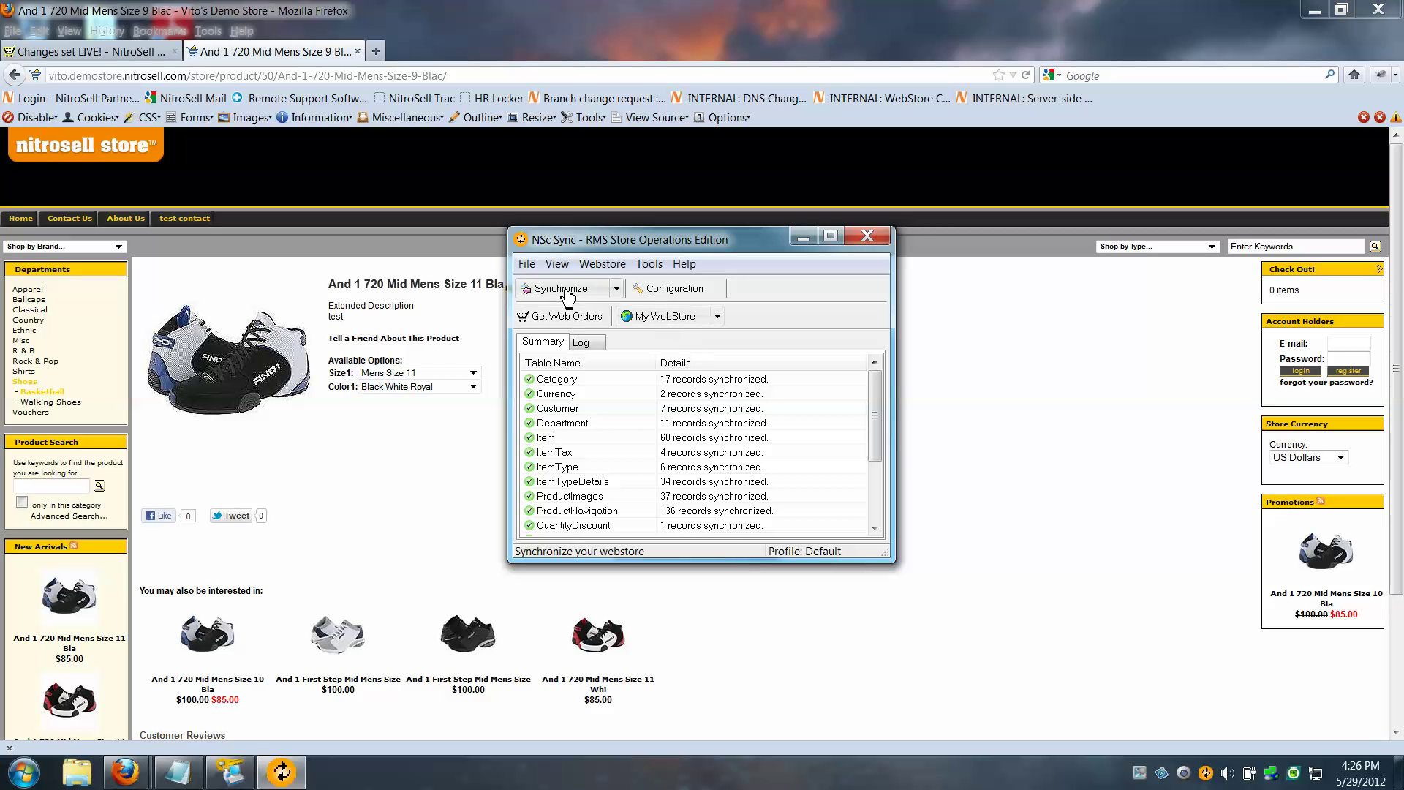
{"action": "left_click", "coordinate": [566, 292]}
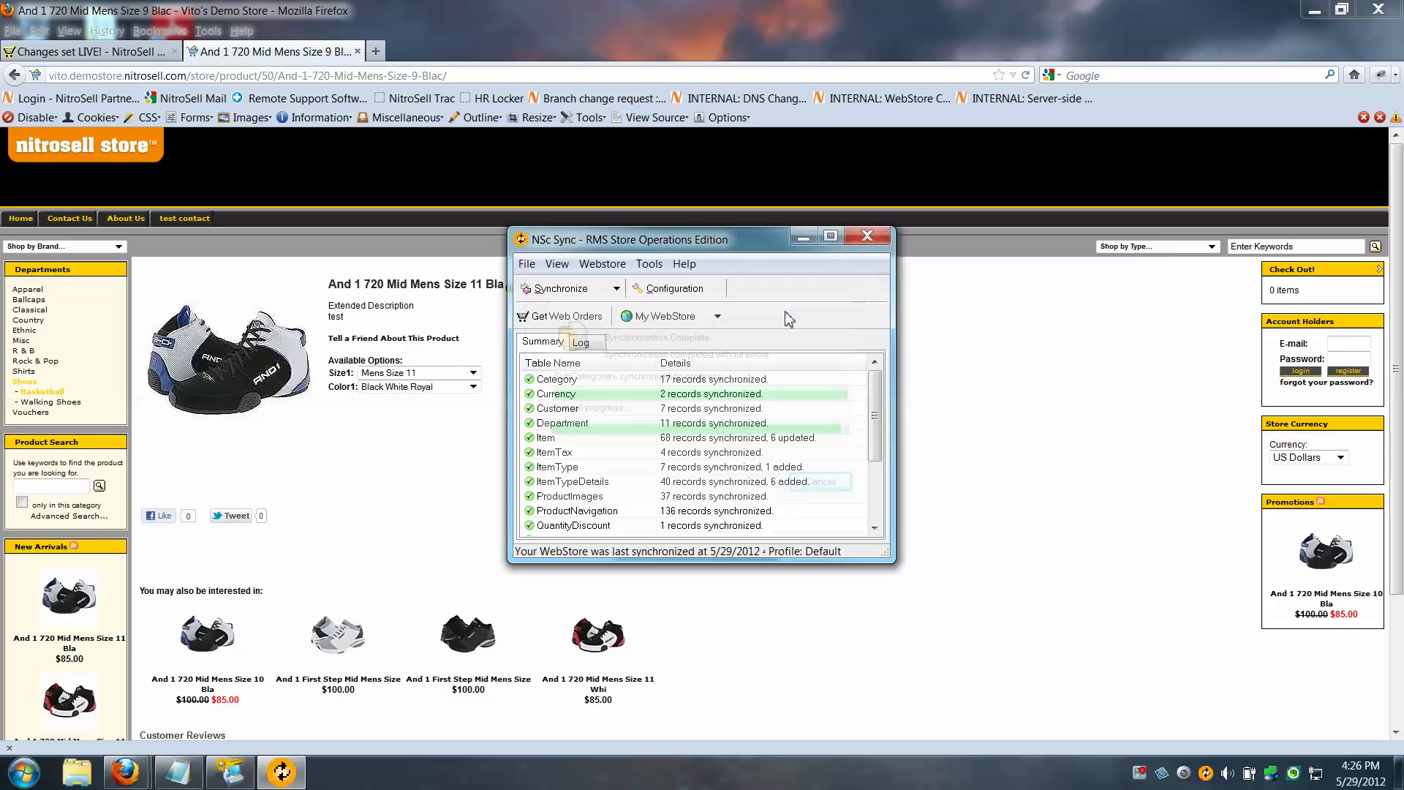
{"action": "mouse_move", "coordinate": [630, 442]}
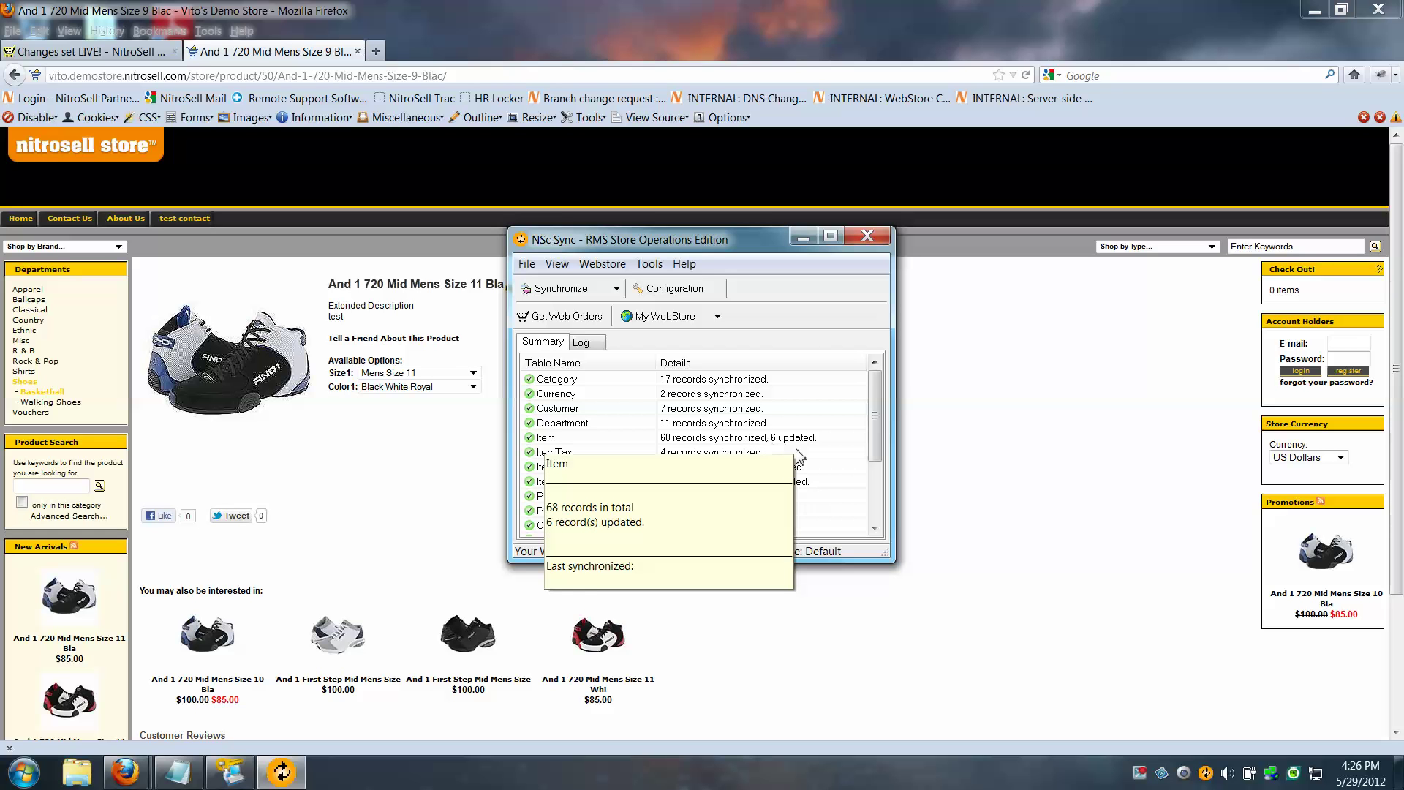
{"action": "mouse_move", "coordinate": [731, 474]}
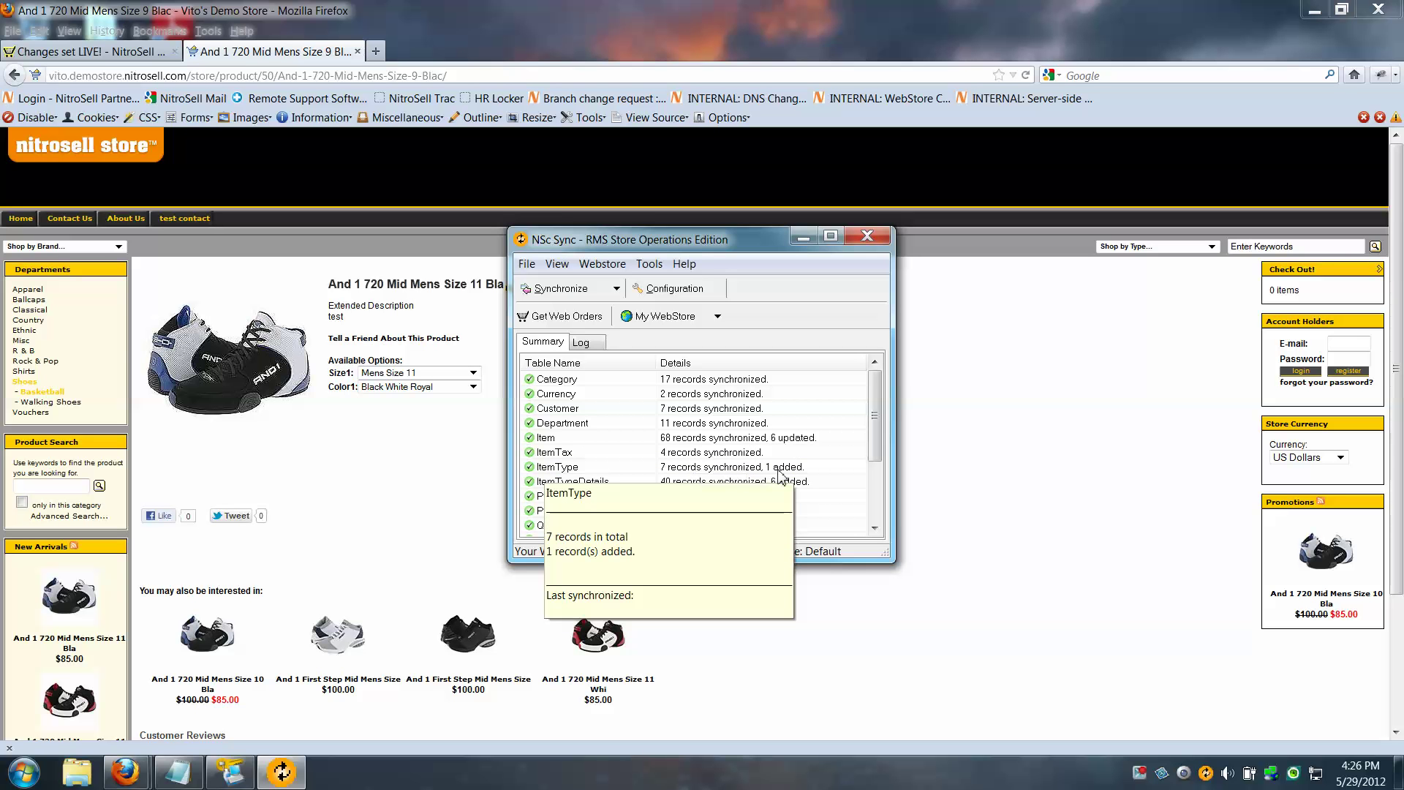
{"action": "mouse_move", "coordinate": [773, 490]}
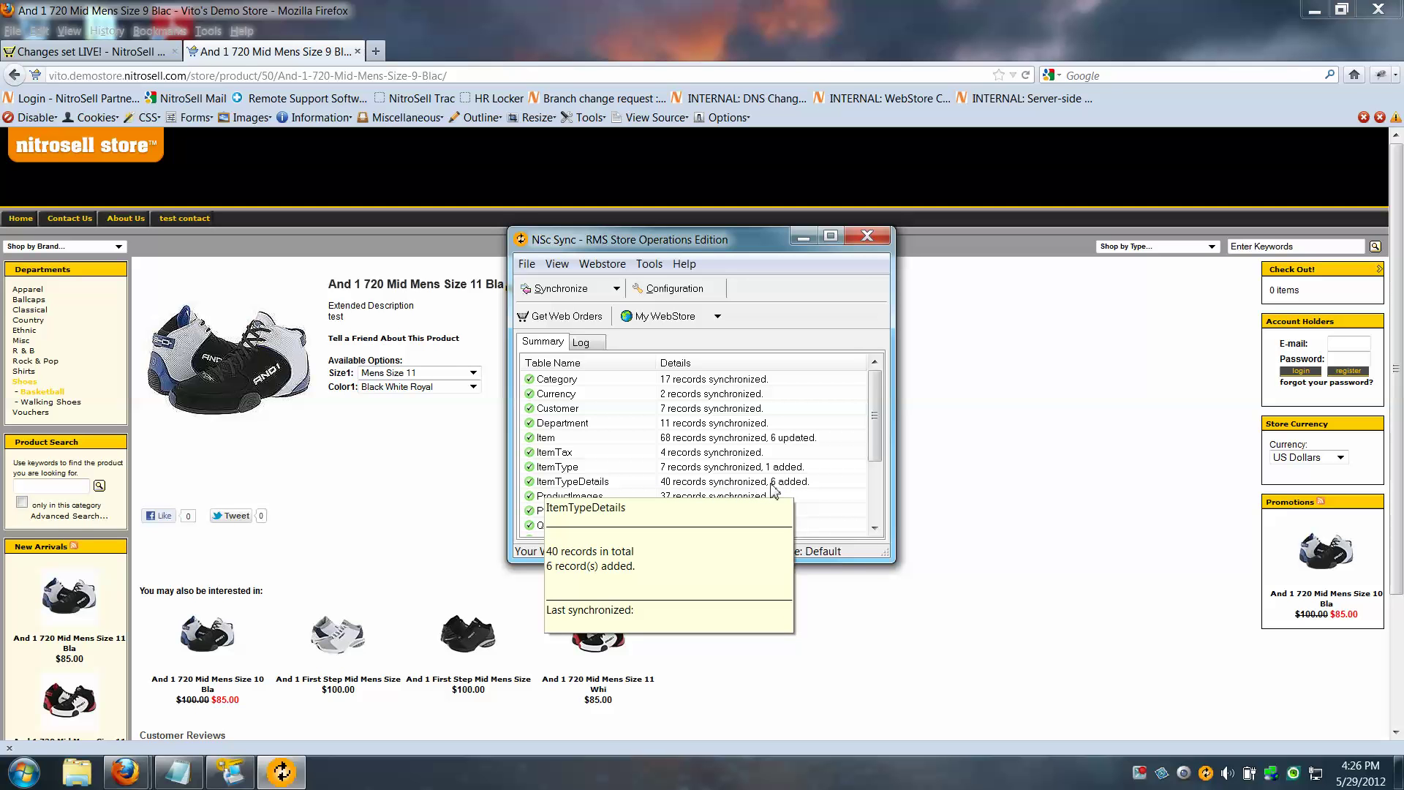
{"action": "left_click", "coordinate": [865, 237]}
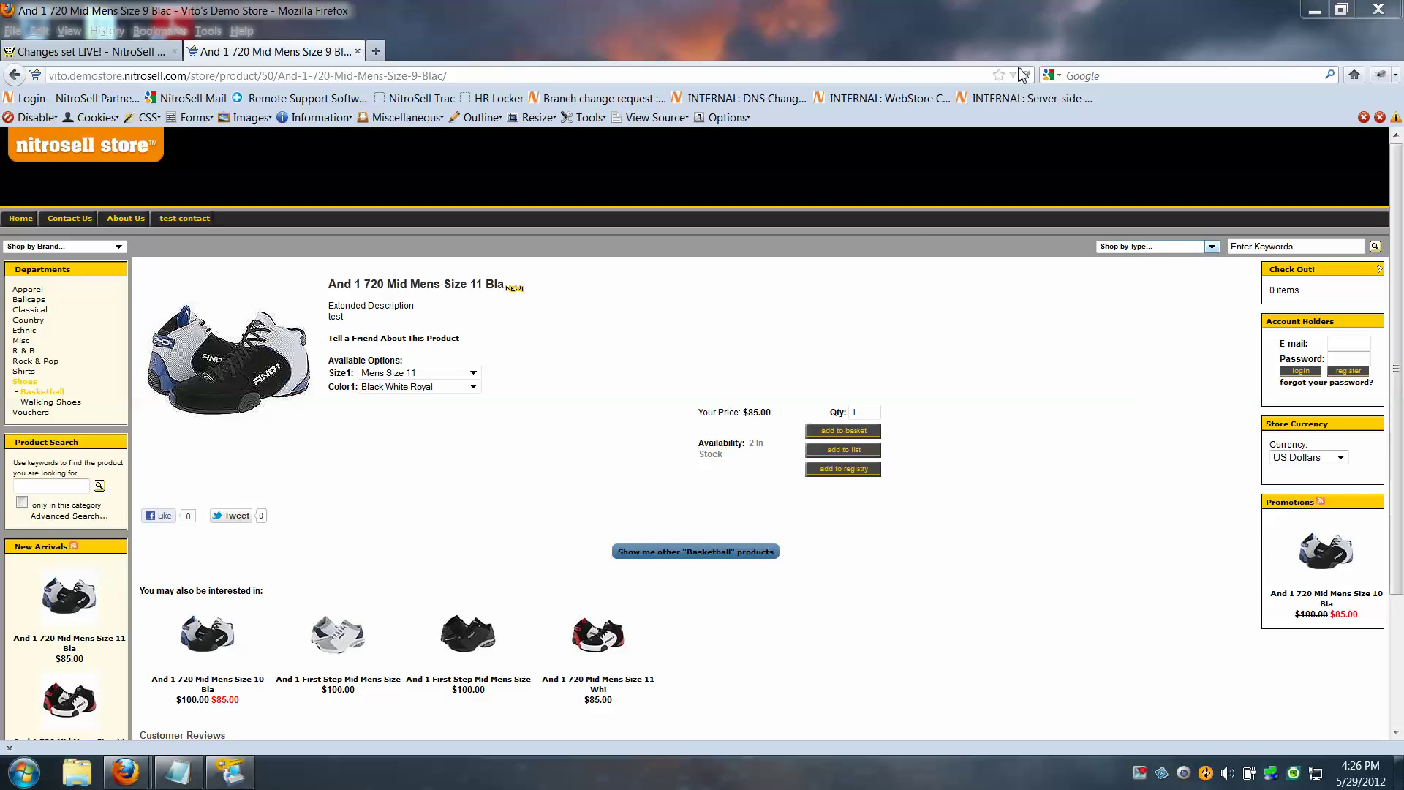
Reload the store and open the Walking Shoes category showing Adidas Walking Shoes at $65.00–$95.00
{"action": "left_click", "coordinate": [1063, 522]}
{"action": "key", "text": "F5"}
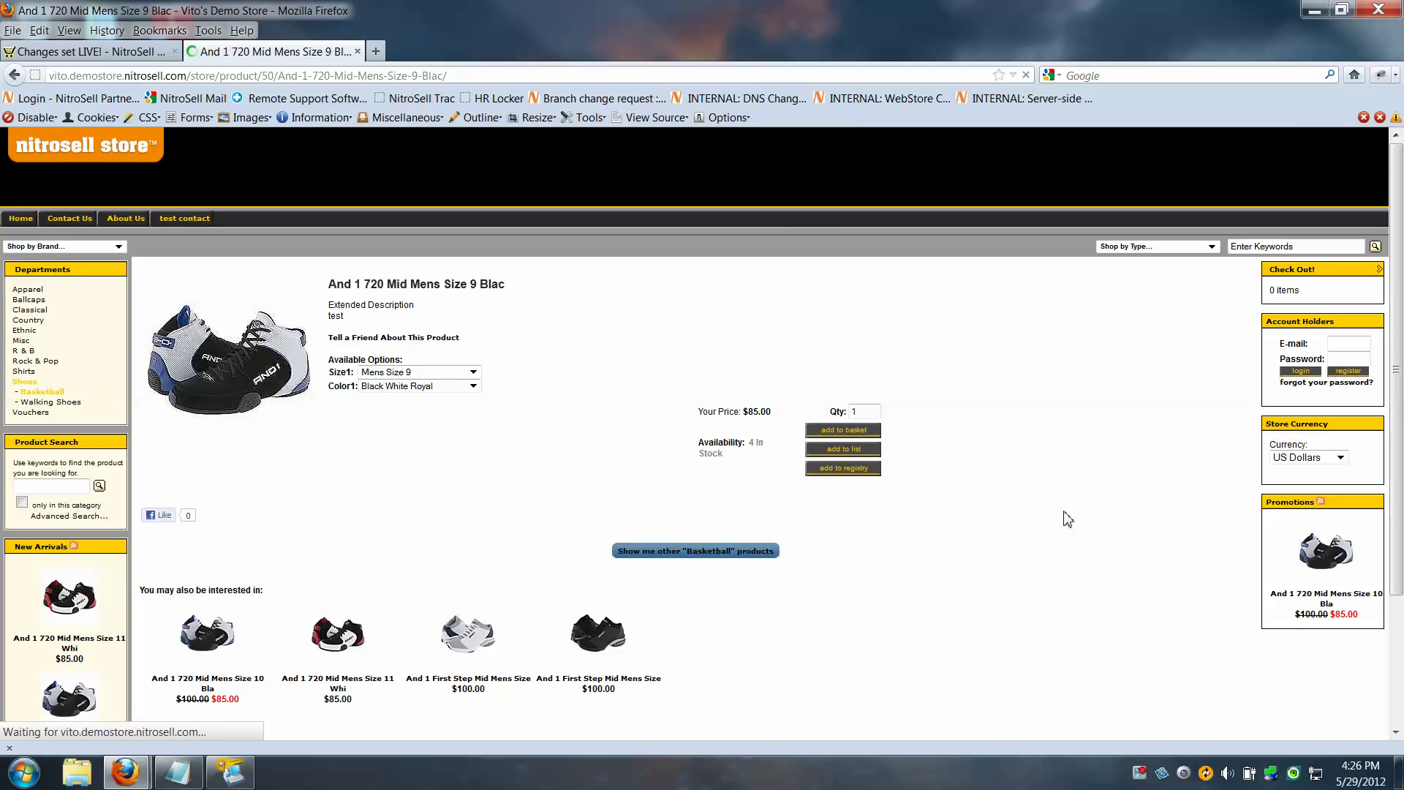
{"action": "left_click", "coordinate": [72, 402]}
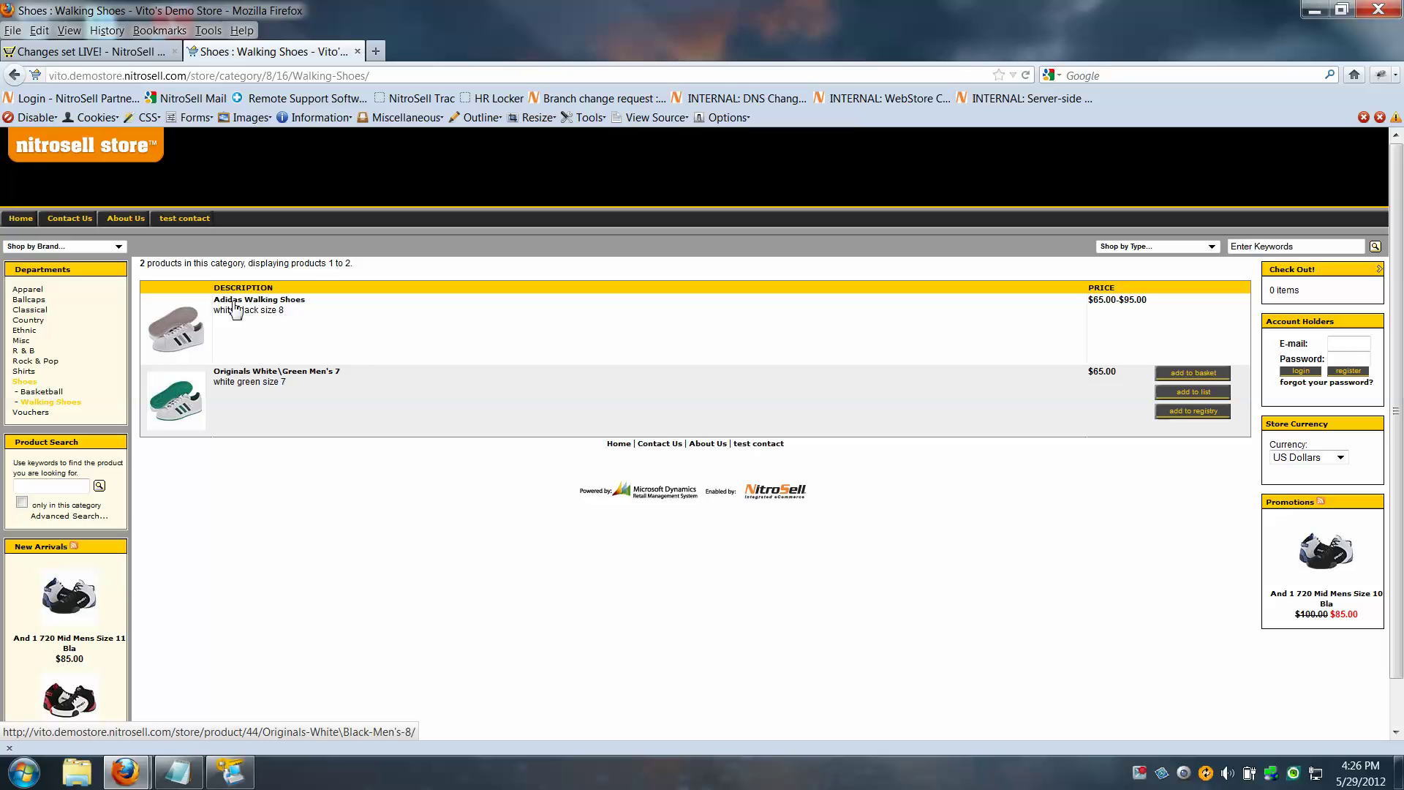
{"action": "left_click", "coordinate": [228, 775]}
Reopen the Items list for editing via the Items Taskpad in Store Operations Manager
{"action": "left_click", "coordinate": [289, 187]}
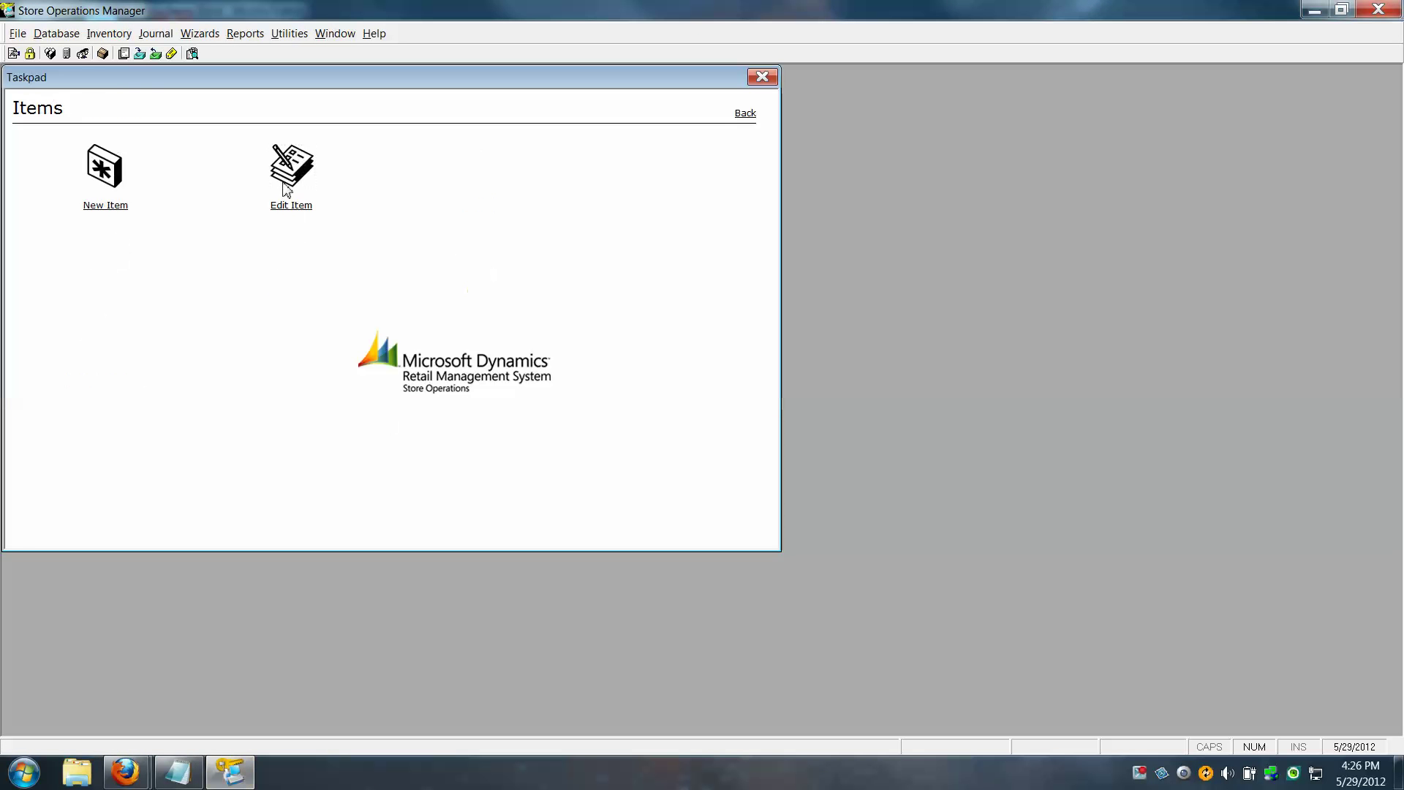
{"action": "left_click", "coordinate": [296, 181]}
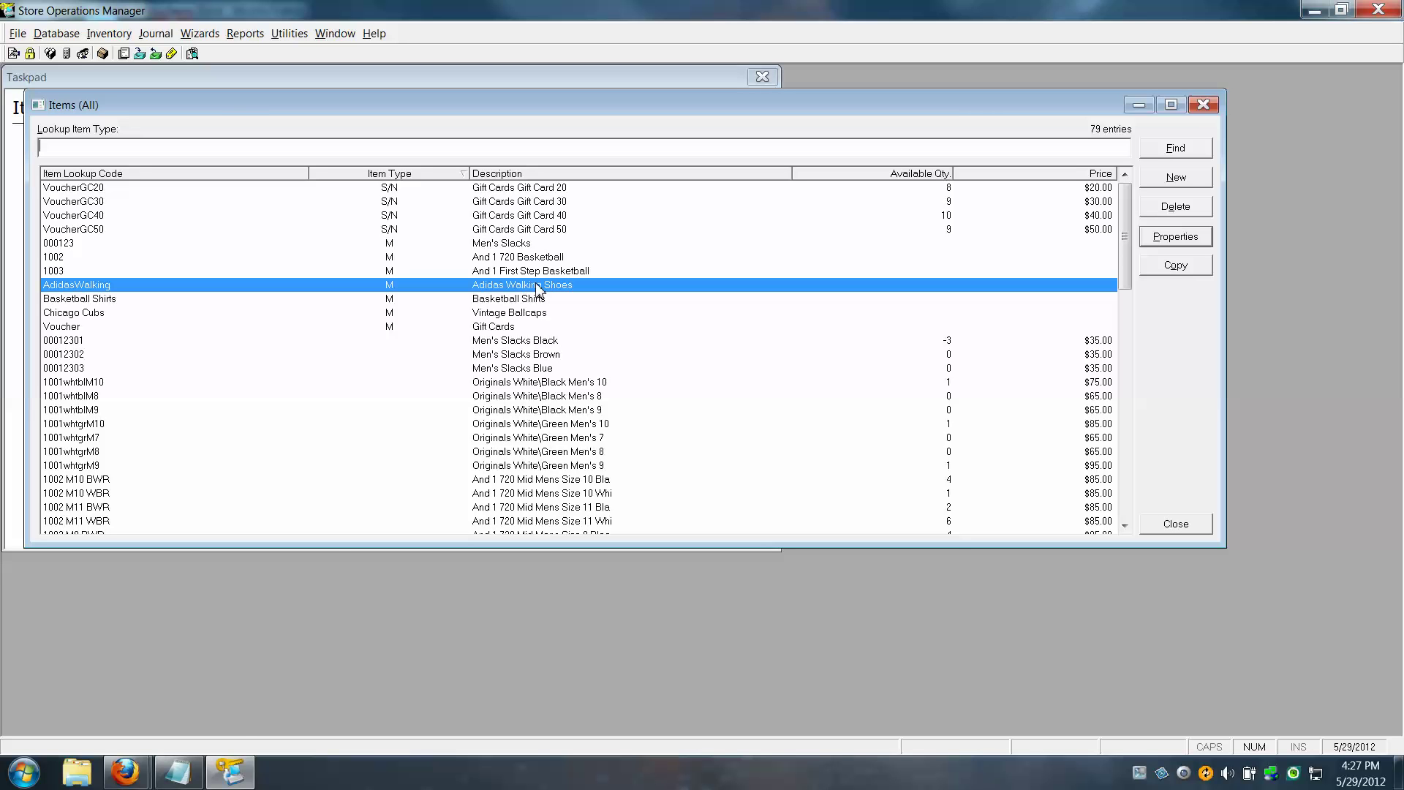
{"action": "left_click", "coordinate": [126, 774]}
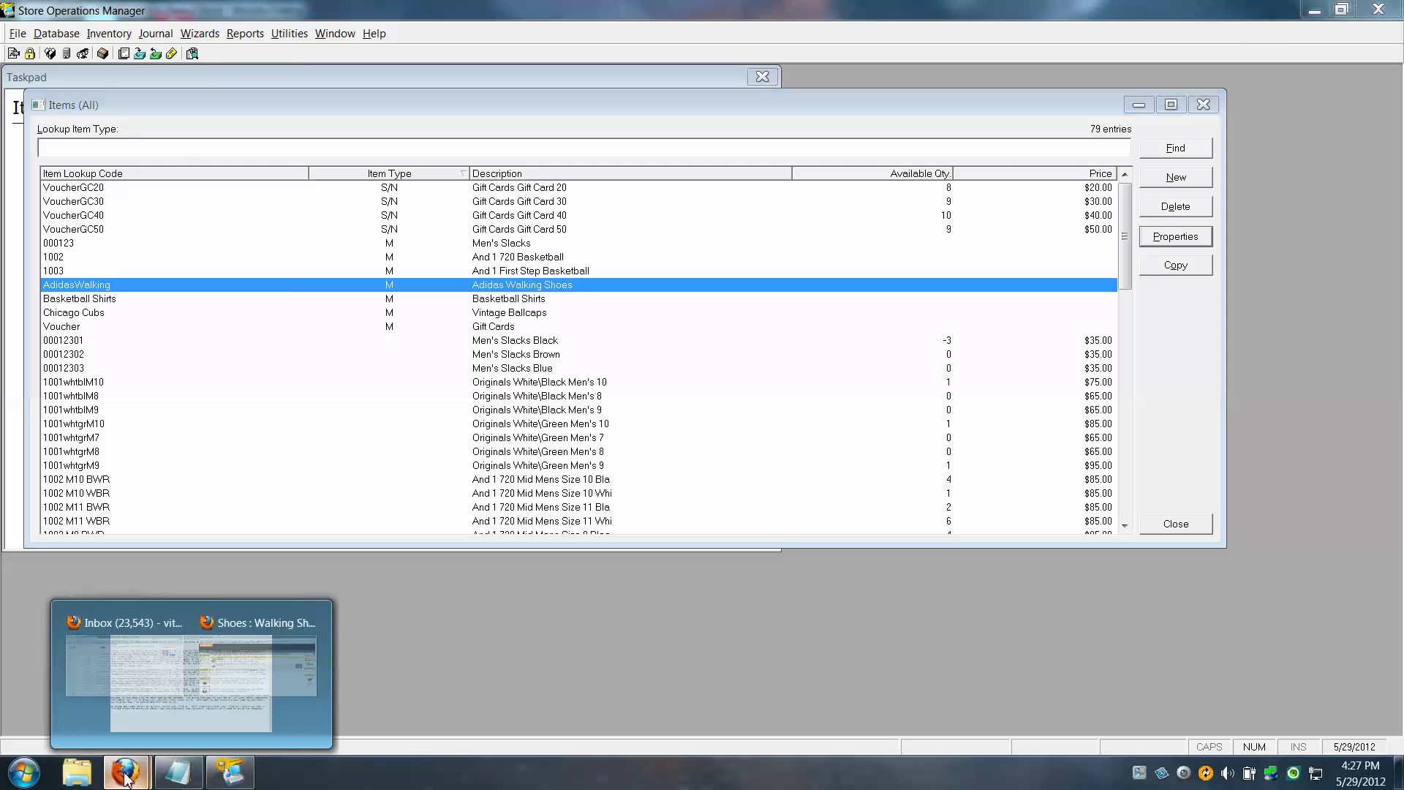
Open Adidas Walking Shoes, choose Size 10 and Color White\Green, then return and reopen it
{"action": "left_click", "coordinate": [307, 691]}
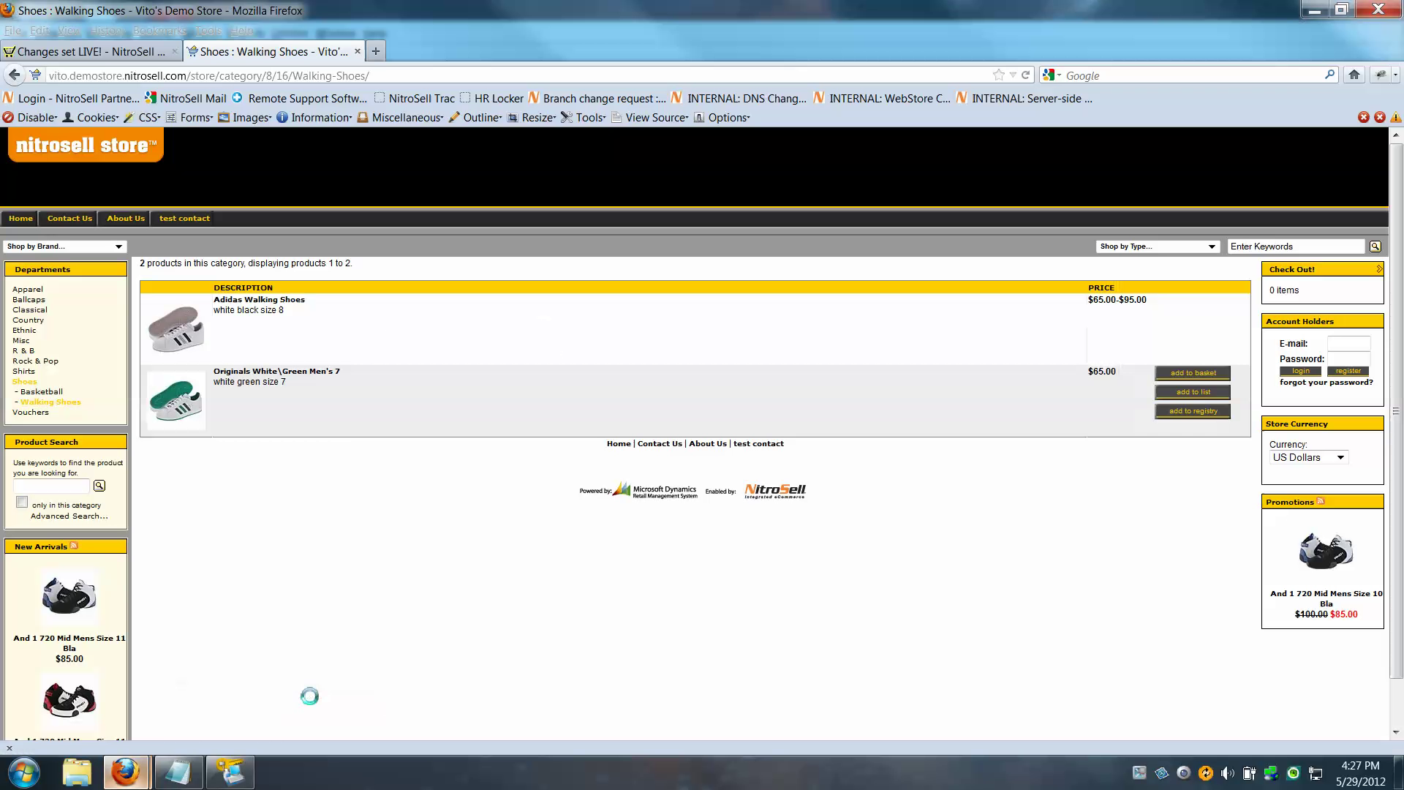
{"action": "left_click", "coordinate": [283, 305]}
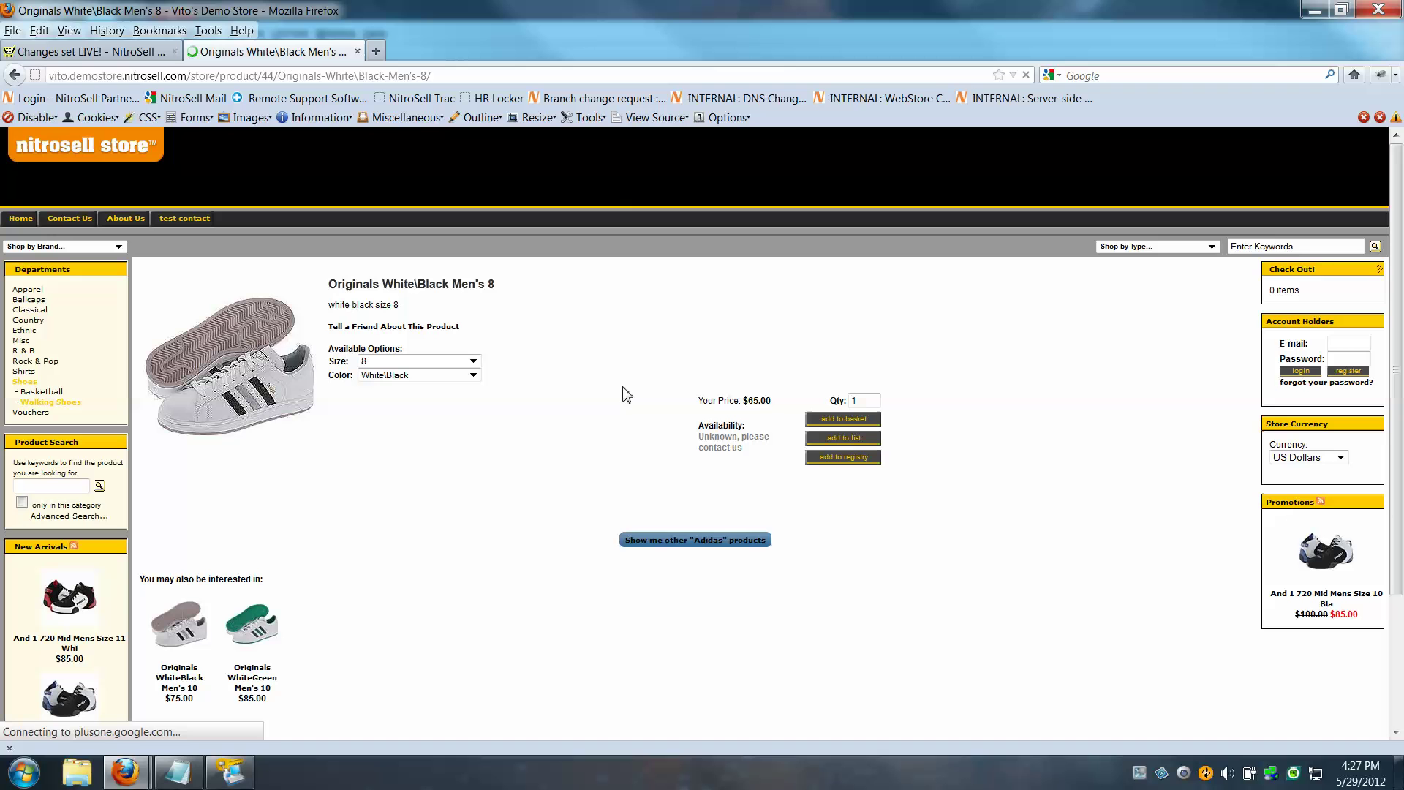
{"action": "left_click", "coordinate": [474, 361]}
{"action": "left_click", "coordinate": [380, 386]}
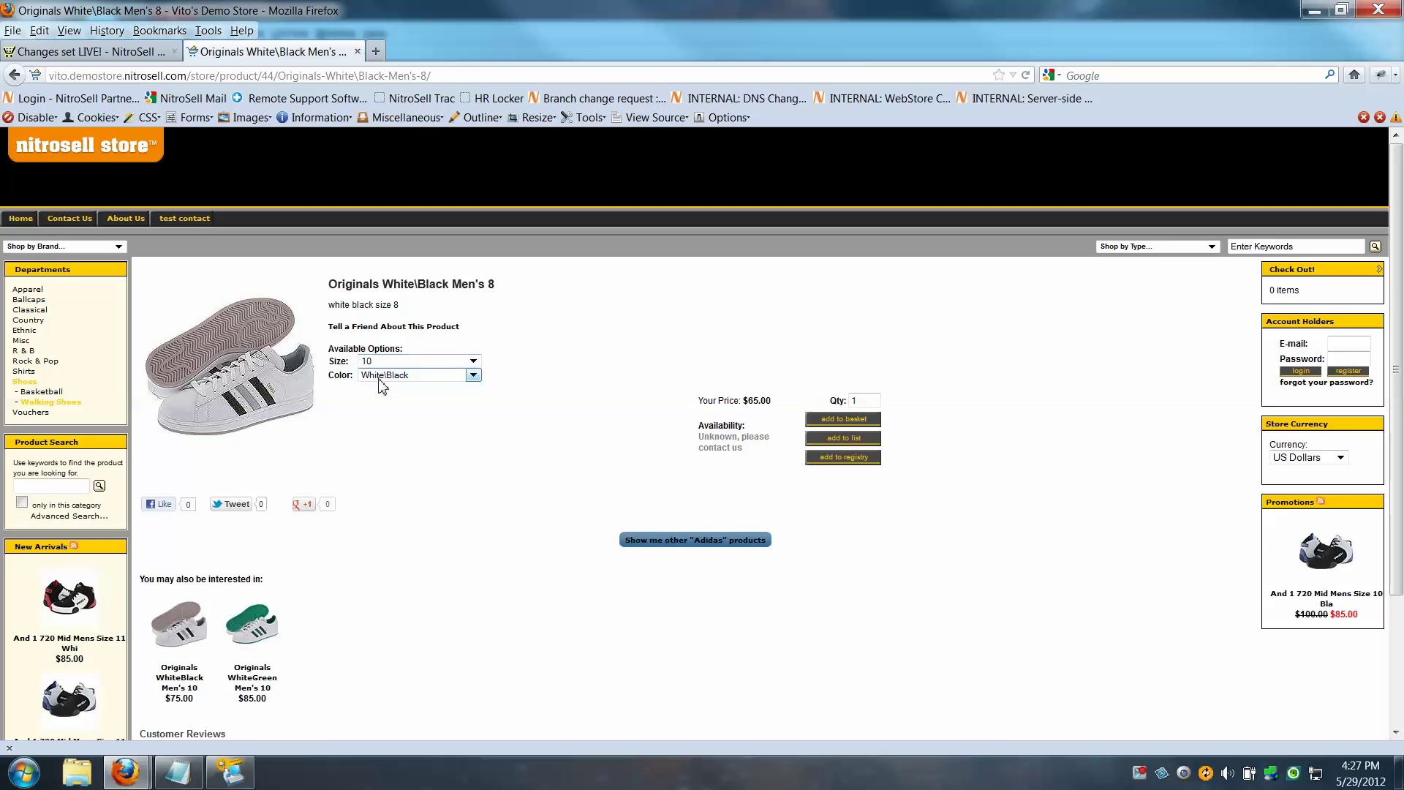
{"action": "left_click", "coordinate": [473, 375]}
{"action": "left_click", "coordinate": [416, 399]}
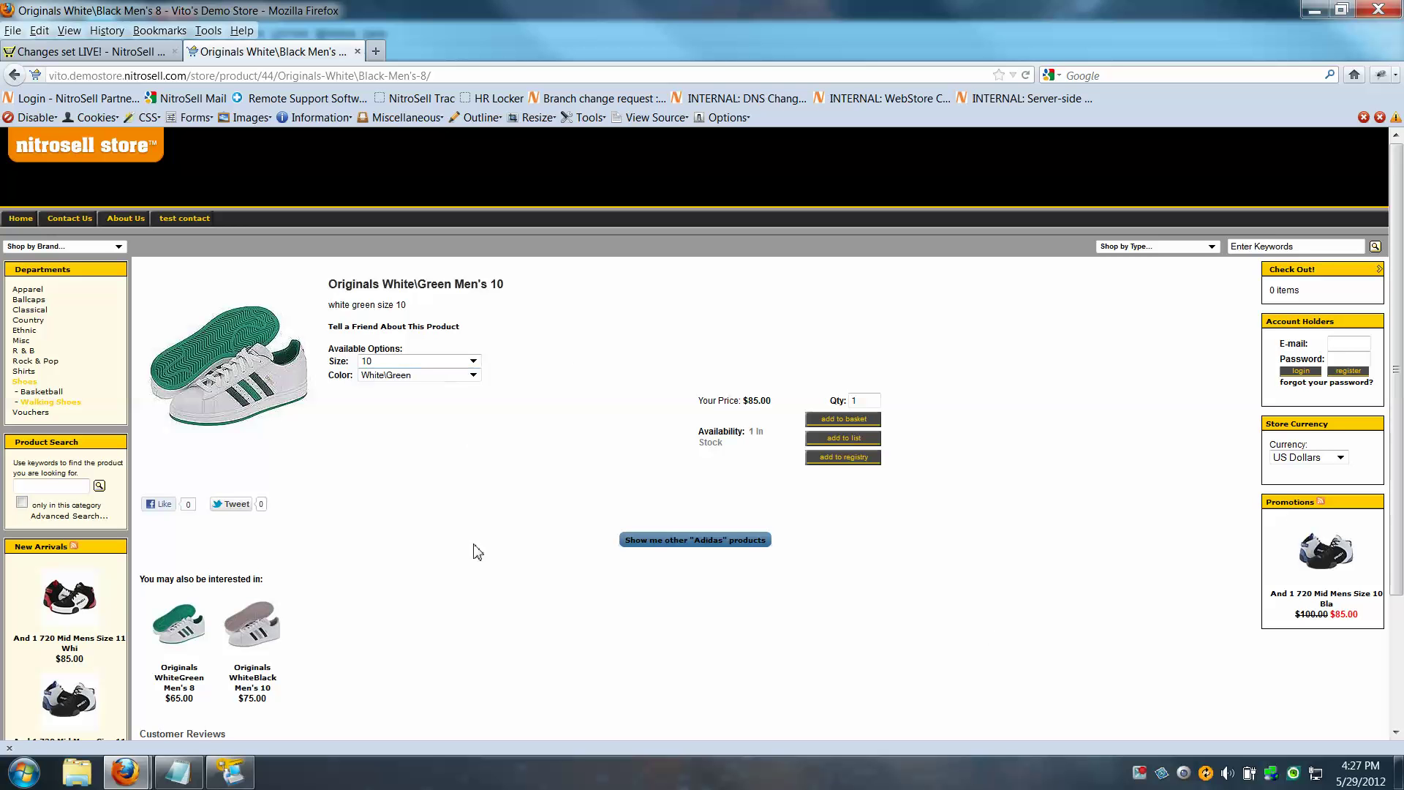
{"action": "left_click", "coordinate": [56, 404]}
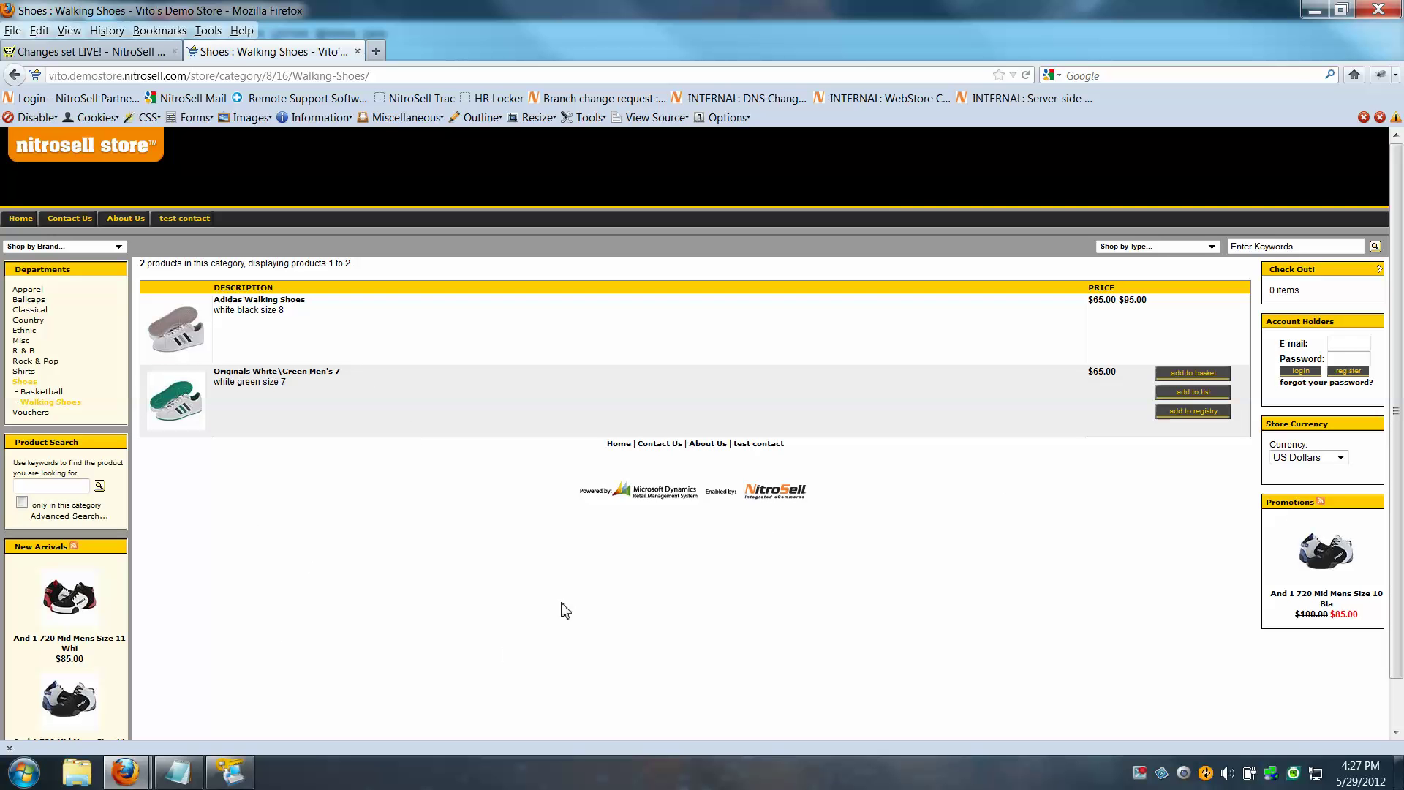
{"action": "left_click", "coordinate": [279, 306]}
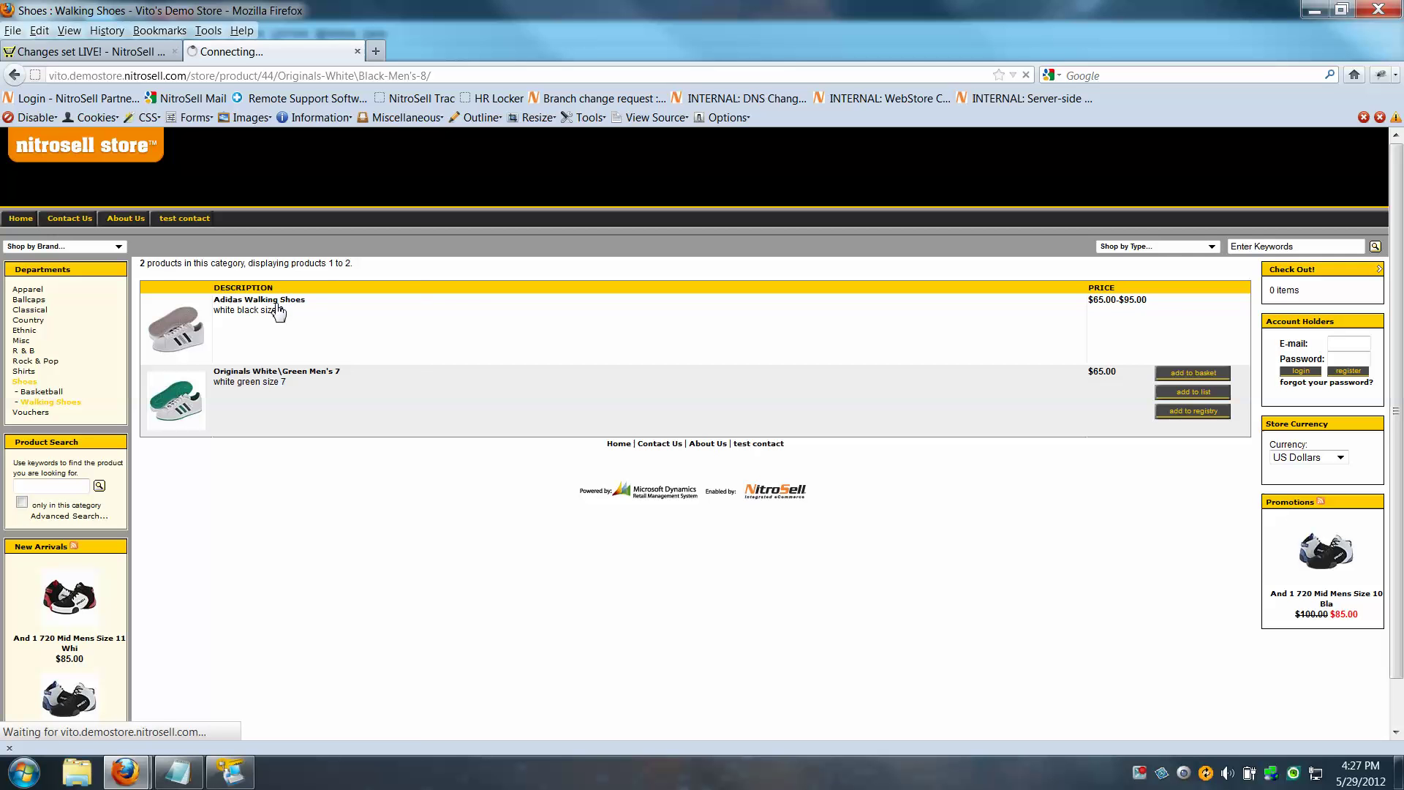